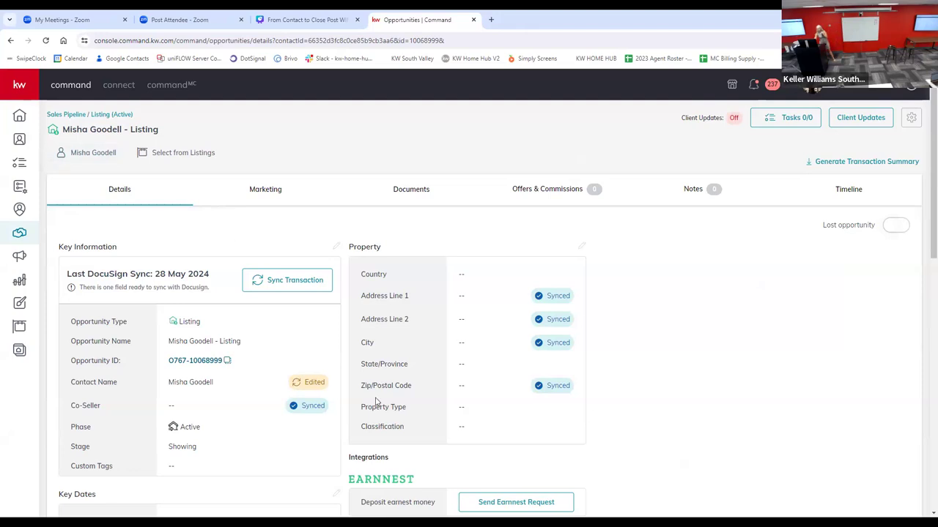
Step: Start a new offer on the listing opportunity and browse the agent's own KWLS listings for its property address
scroll(291, 380, down, 1)
scroll(410, 293, up, 1)
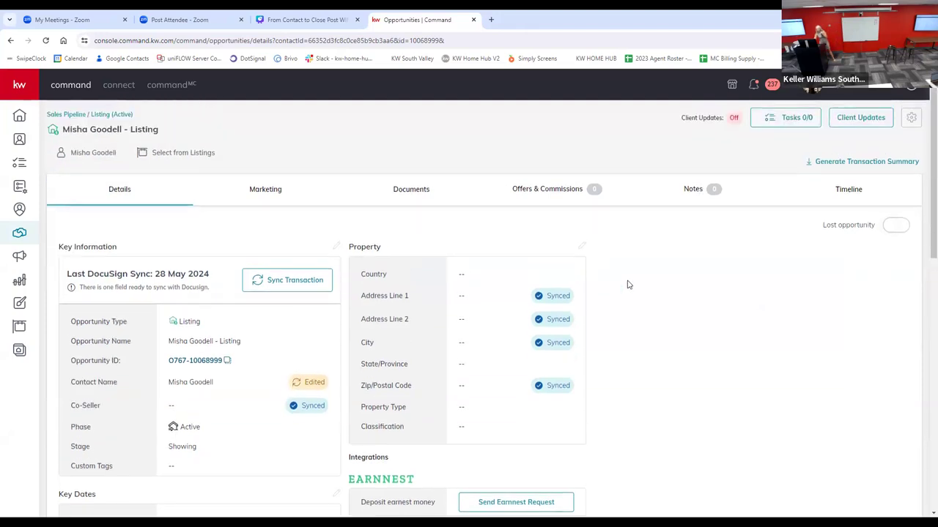
click(567, 192)
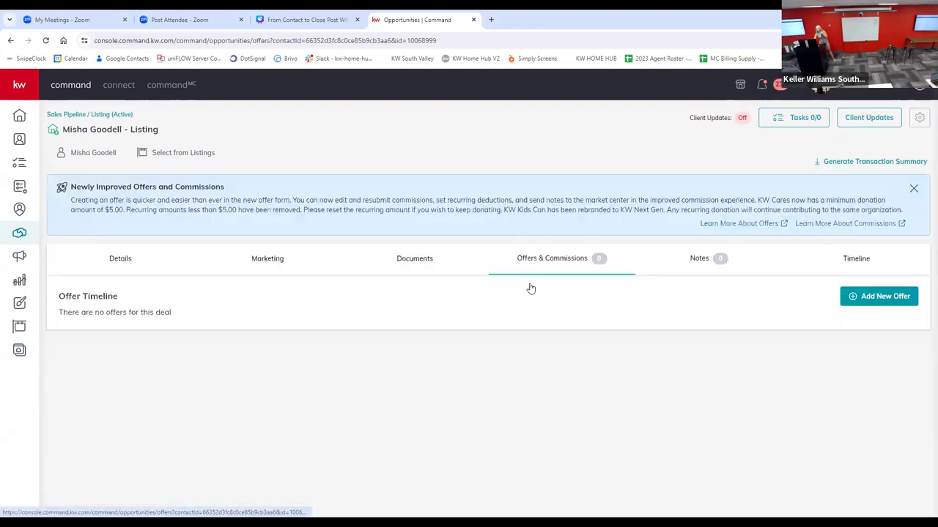
click(887, 296)
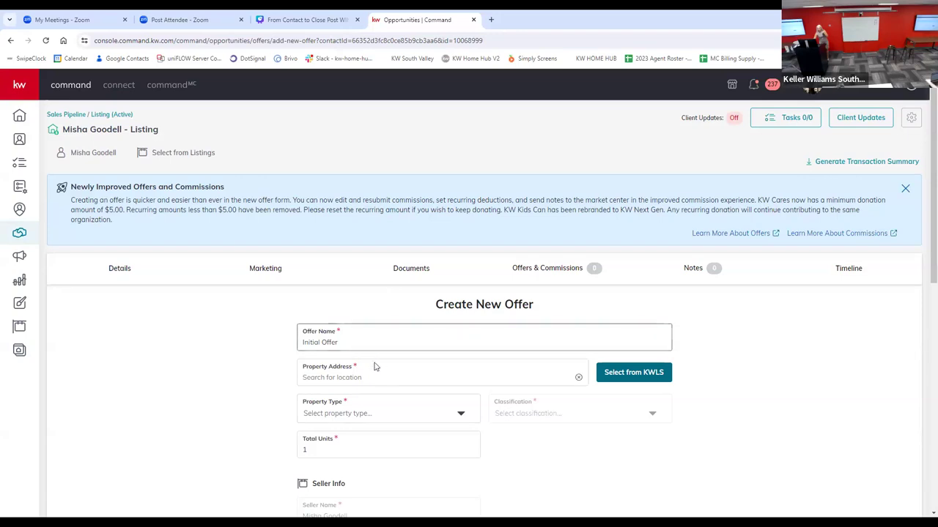
click(641, 374)
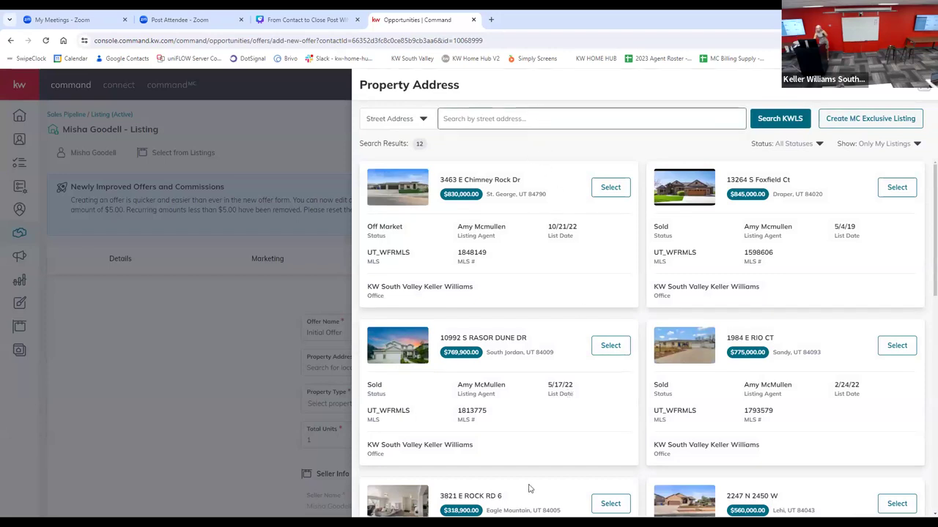
scroll(527, 490, down, 2)
scroll(528, 497, down, 5)
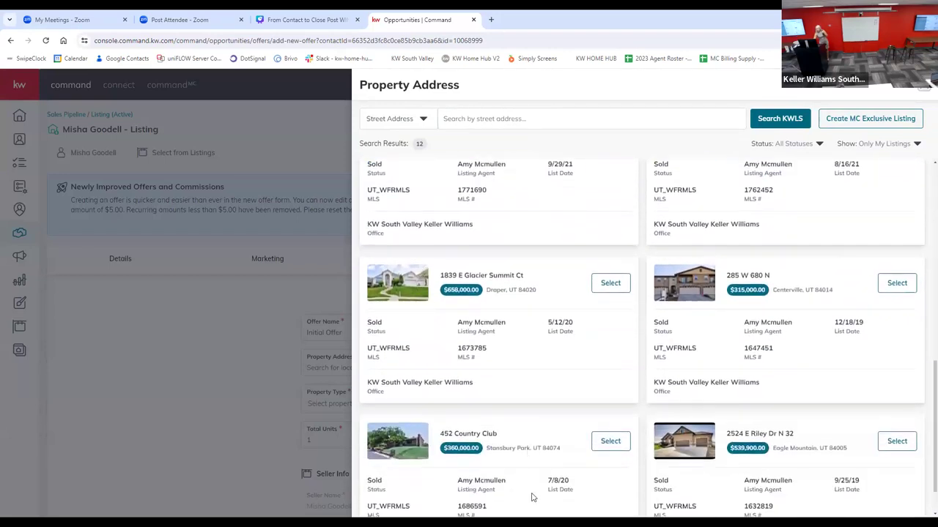
scroll(577, 458, up, 2)
scroll(577, 459, up, 5)
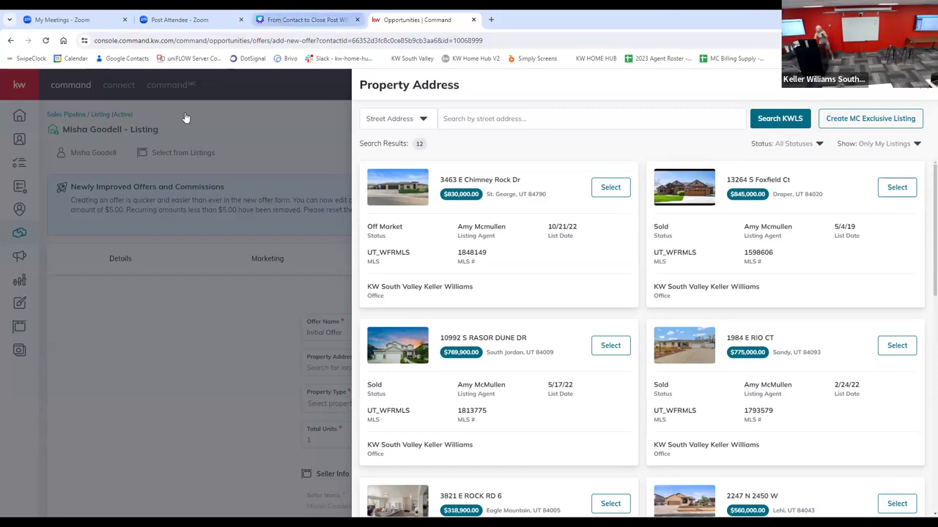
Step: Switch to the Canva presentation, present the Add Information slide full screen, and return to Command
click(283, 22)
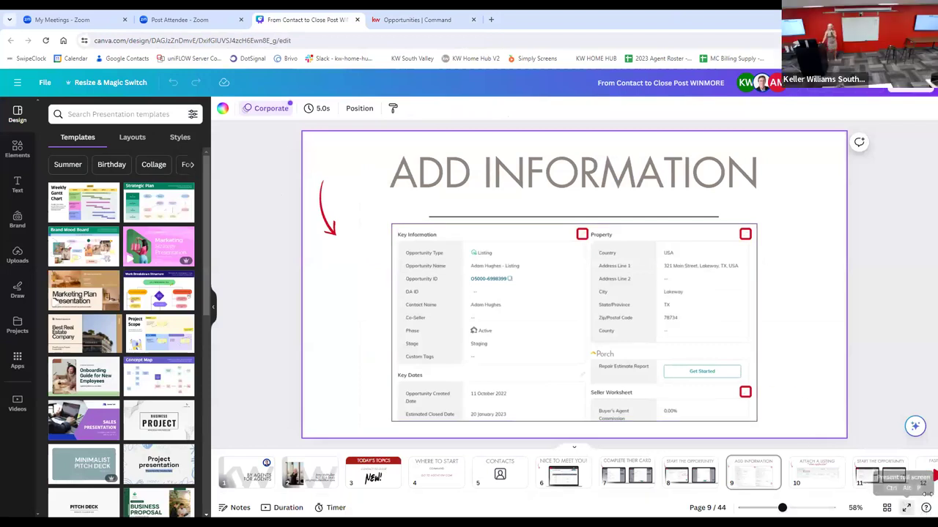
click(905, 506)
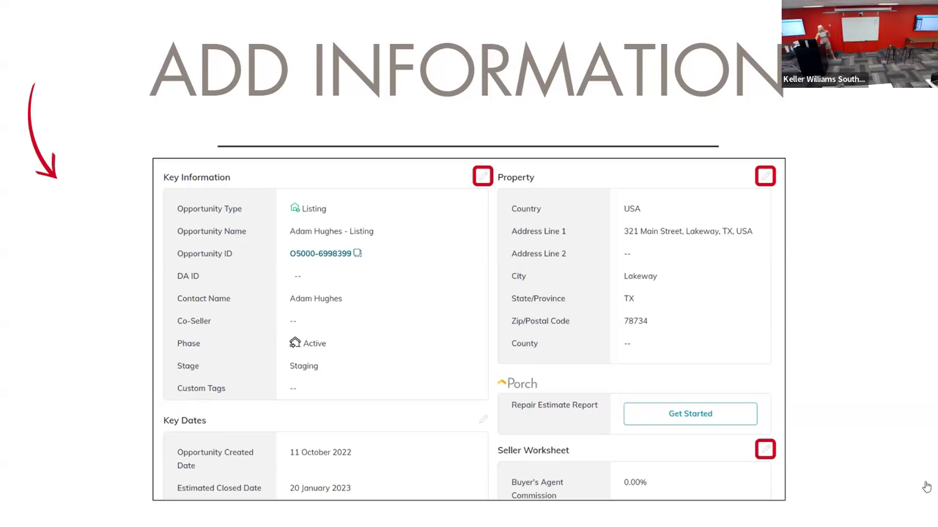
key(Escape)
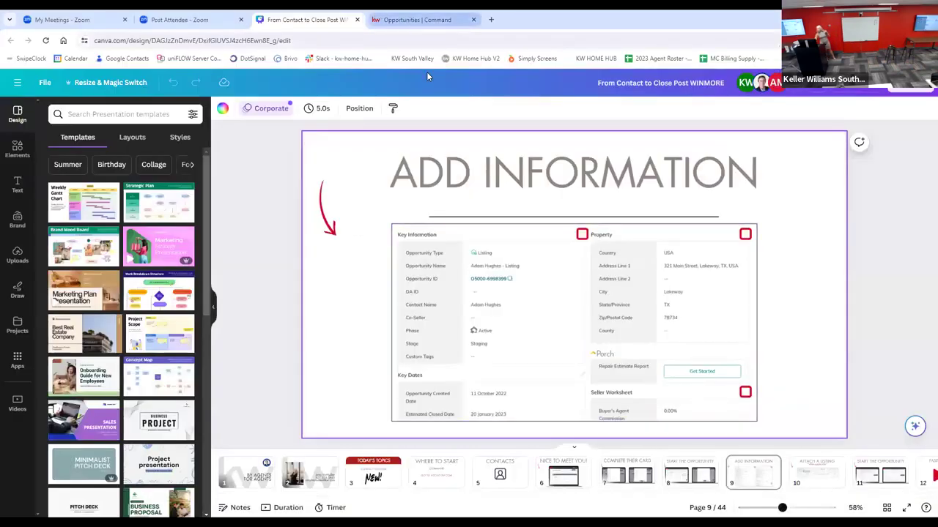
click(402, 22)
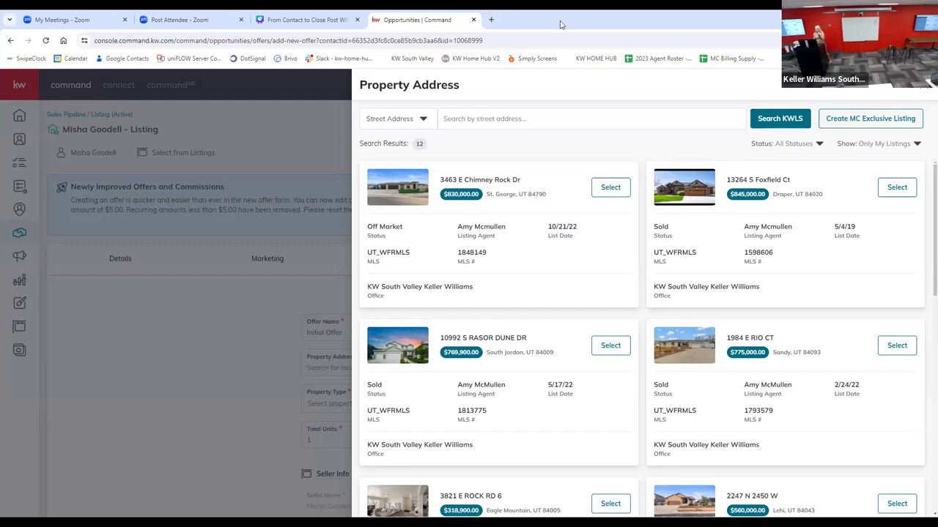
Step: Examine the Market Center exclusive listing form and the listing ownership filter options of the property address search
click(852, 119)
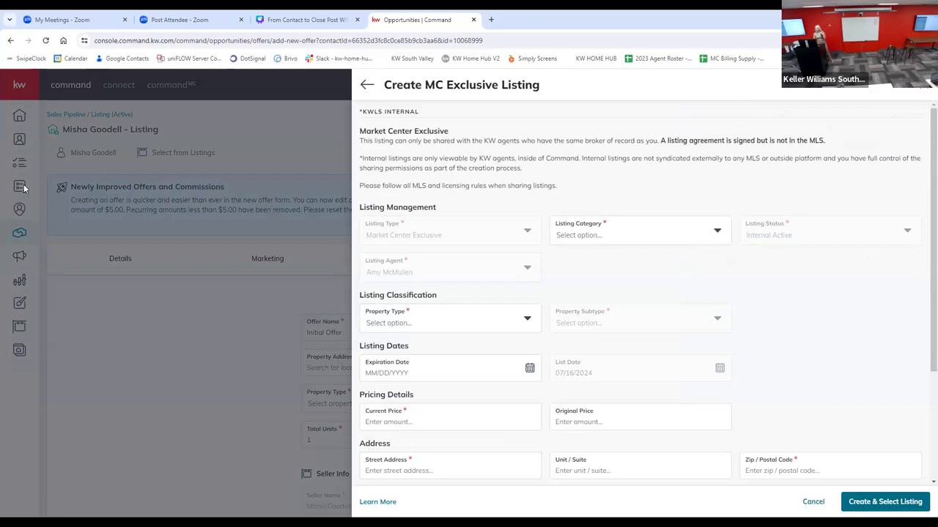
click(369, 93)
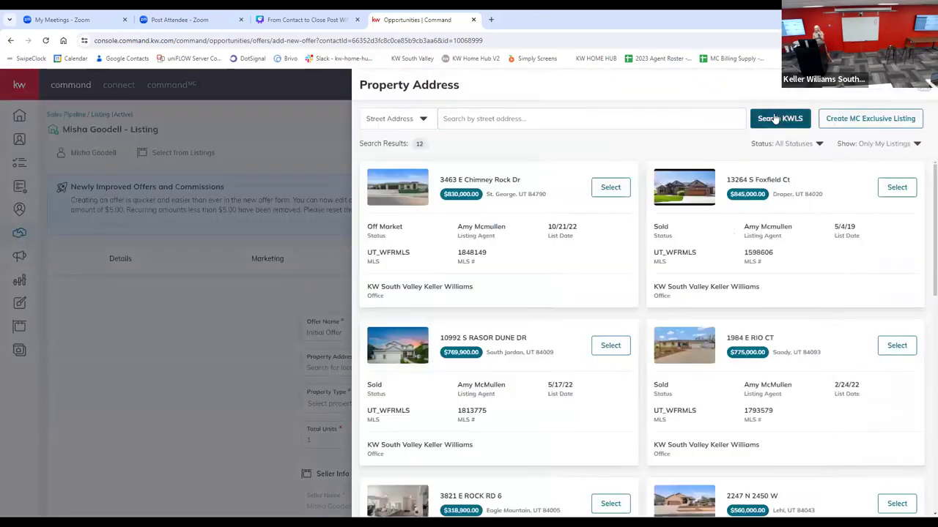
click(909, 146)
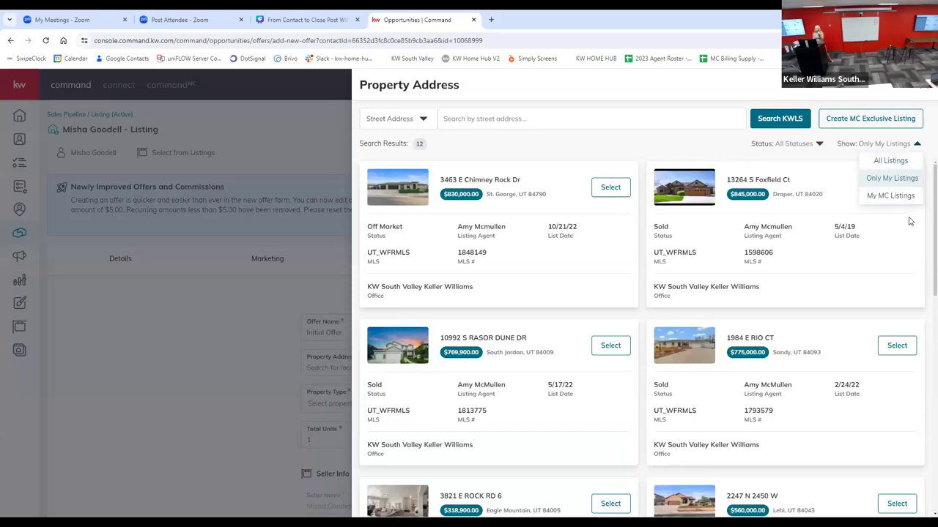
click(303, 134)
Step: Switch to Canva and present the slides from Add Information through Attach a Listing to Start the Opportunity
click(308, 20)
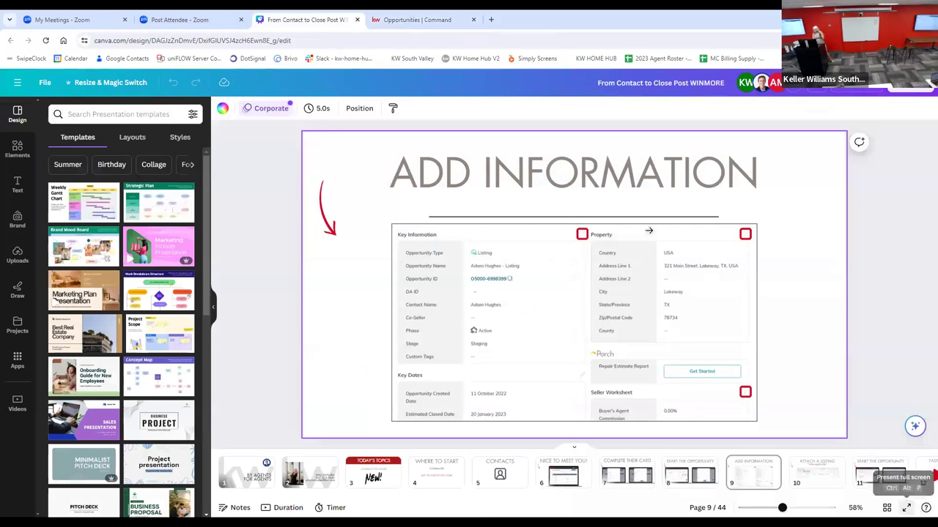
key(ctrl+alt+p)
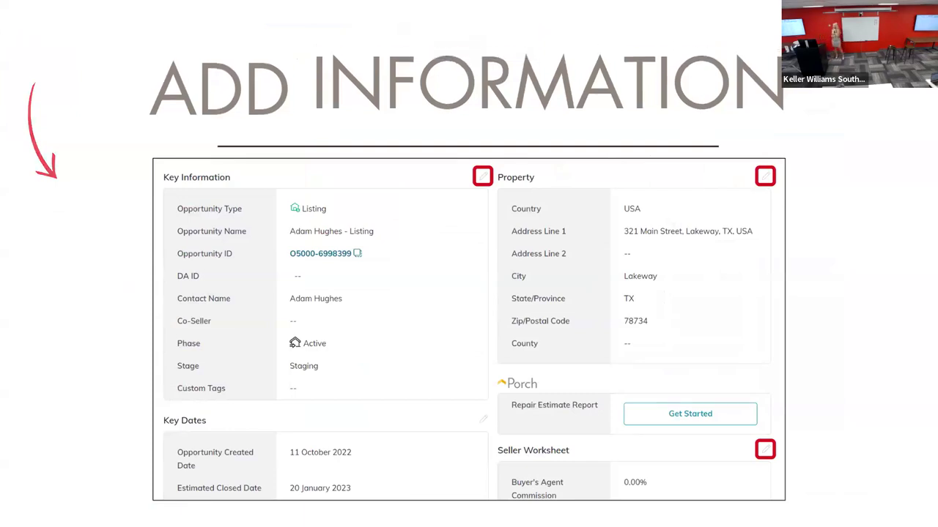
key(Right)
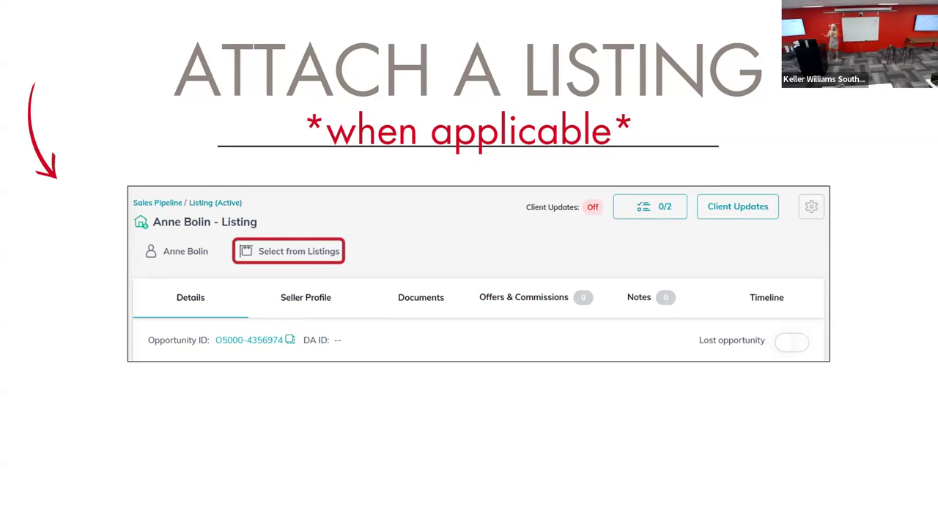
key(Right)
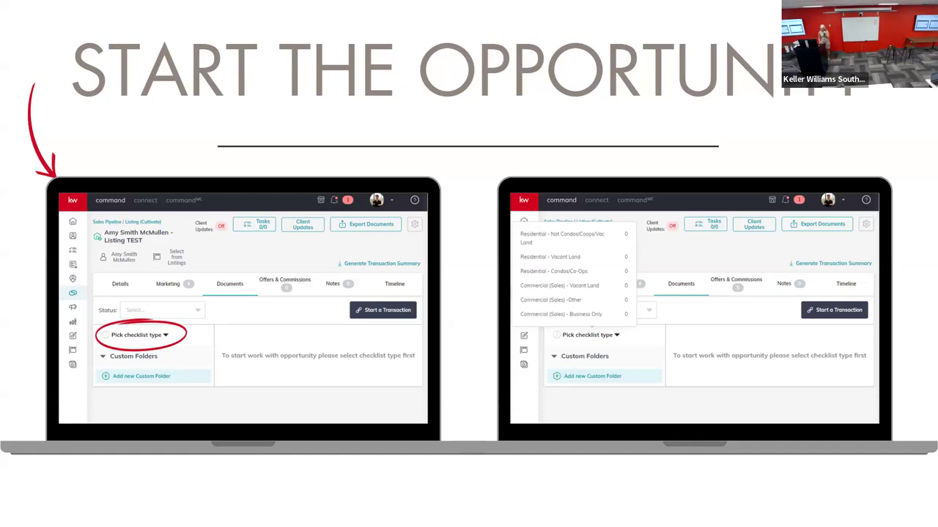
key(Escape)
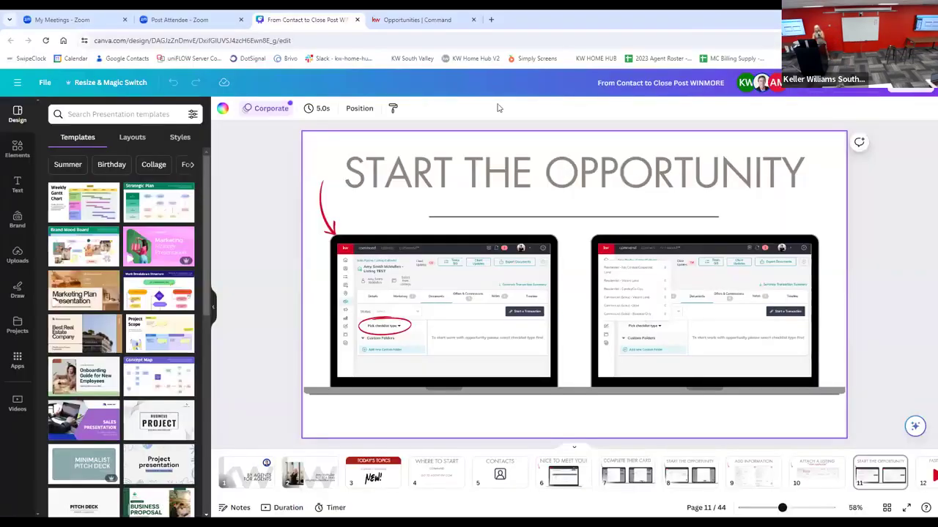
Step: Switch to Command and open the Under Contract document checklist of an active buyer opportunity from the sales pipeline
click(416, 28)
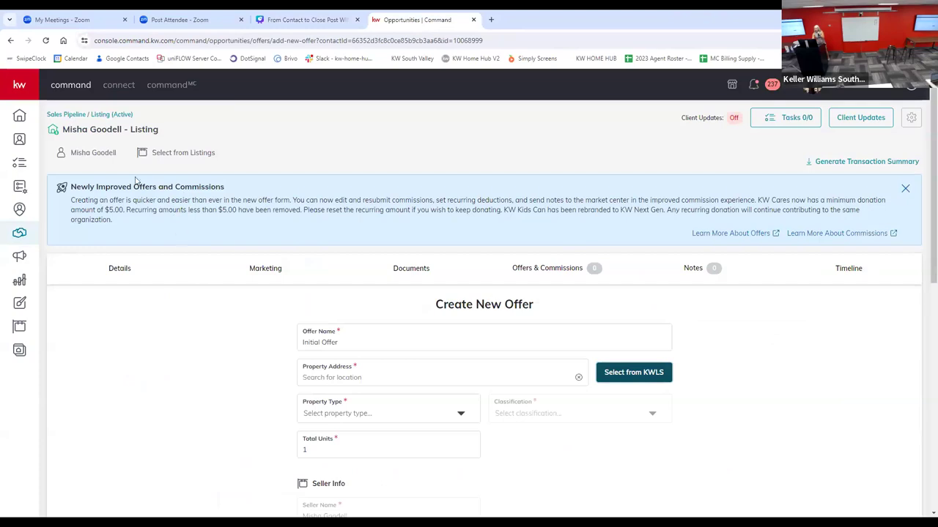
click(170, 86)
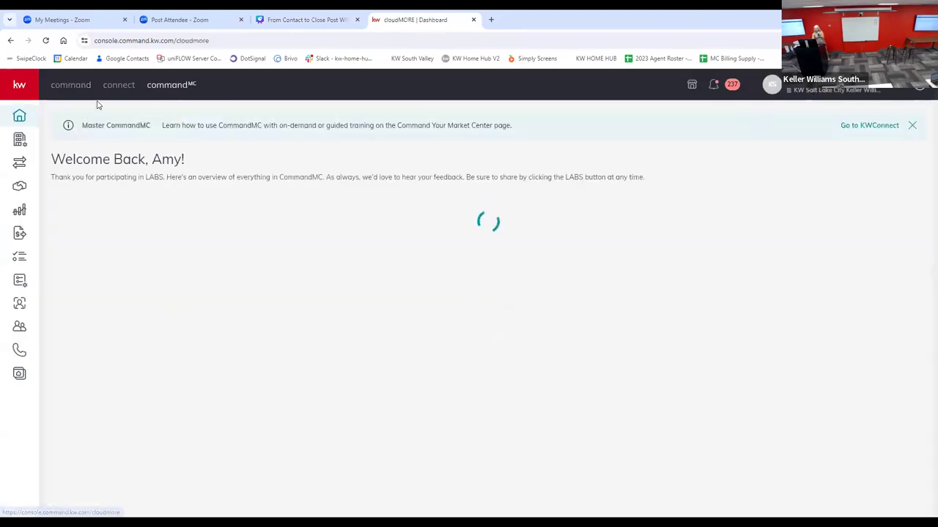
click(66, 85)
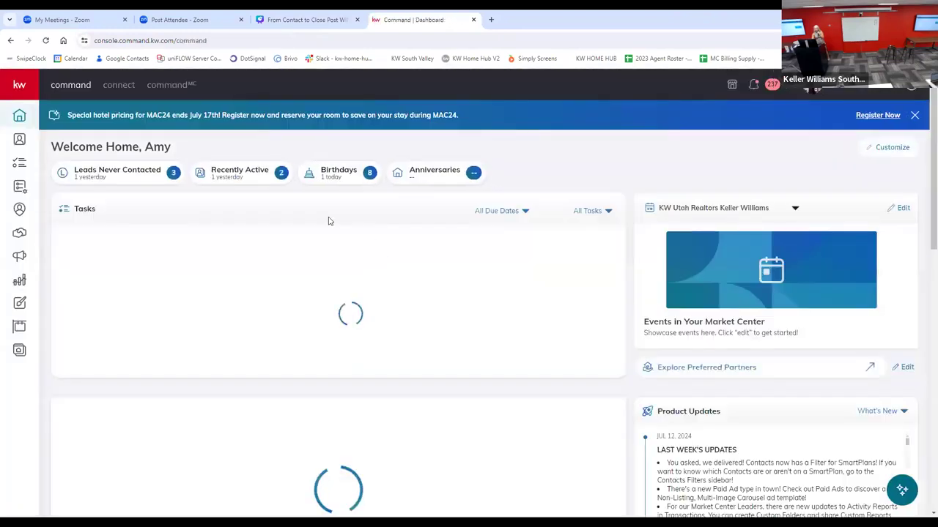
click(19, 235)
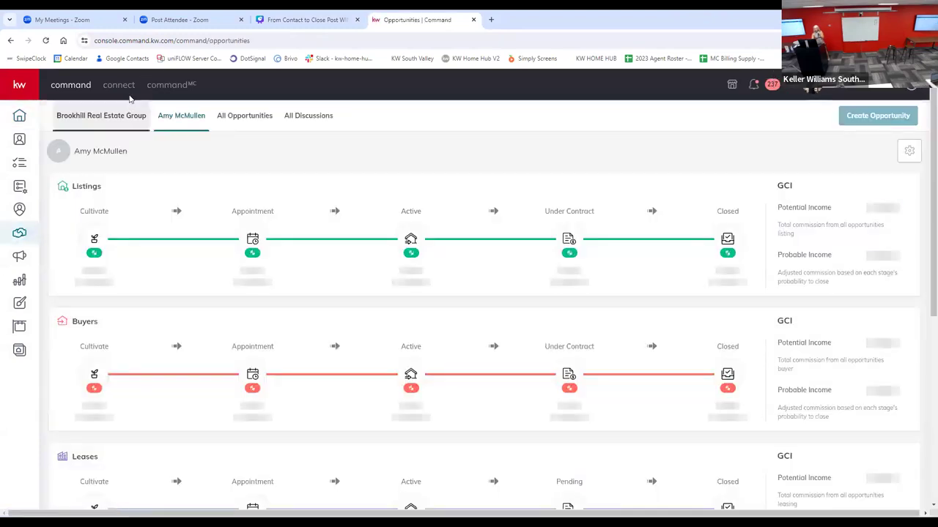
click(411, 374)
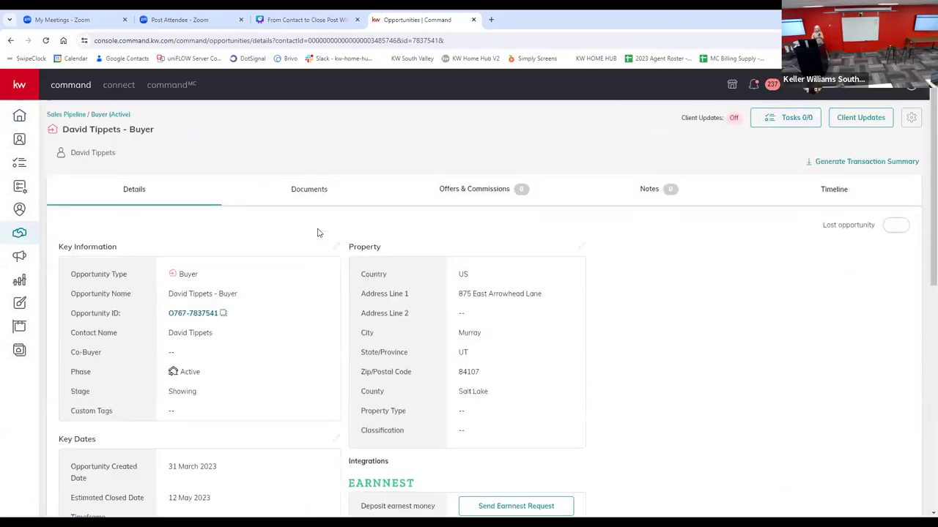
click(317, 189)
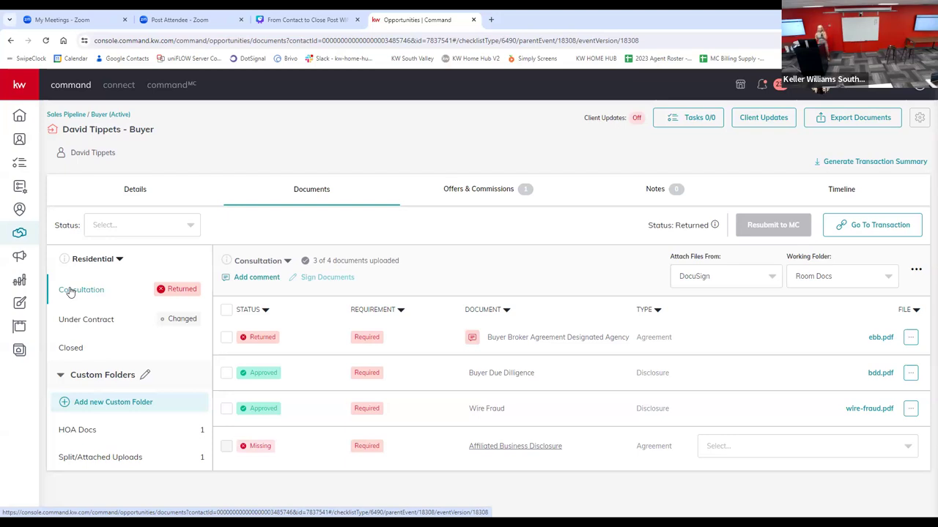
click(70, 327)
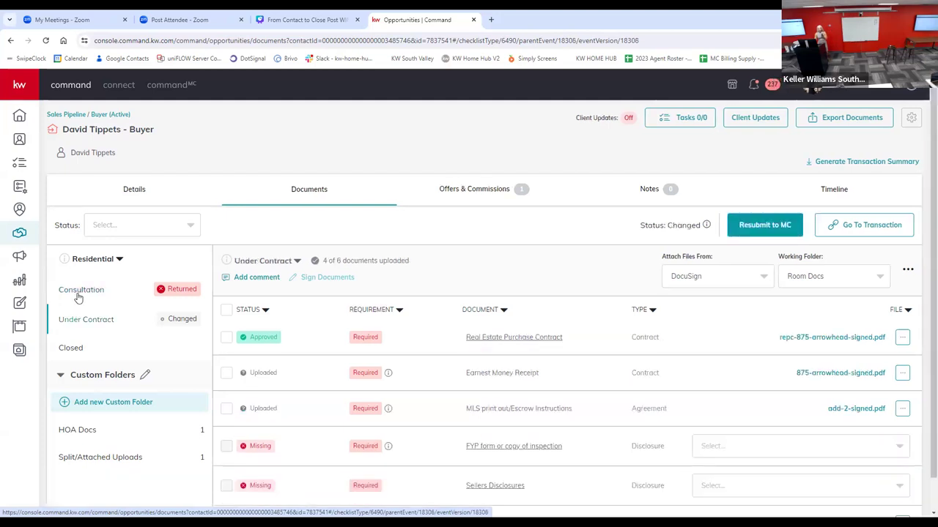
Step: Create a new version of the buyer opportunity's Consultation checklist named Consultation v2
click(77, 296)
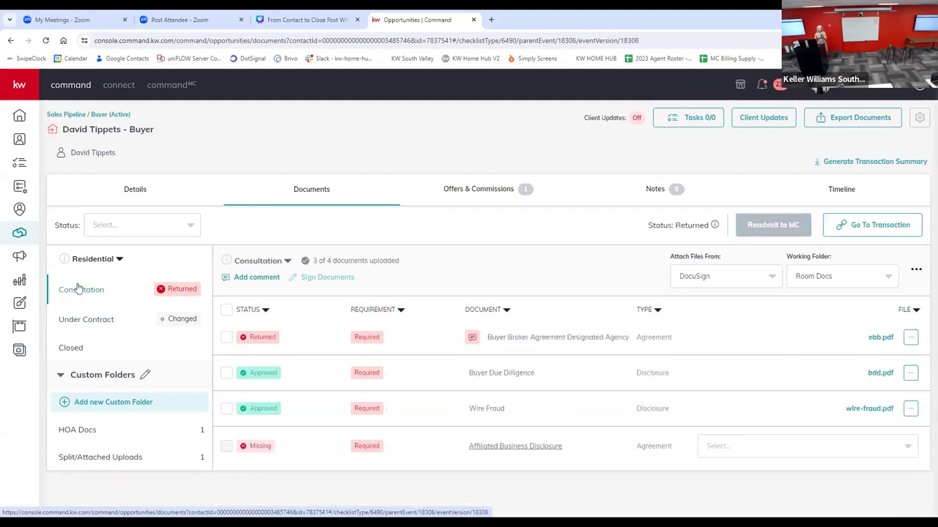
click(287, 262)
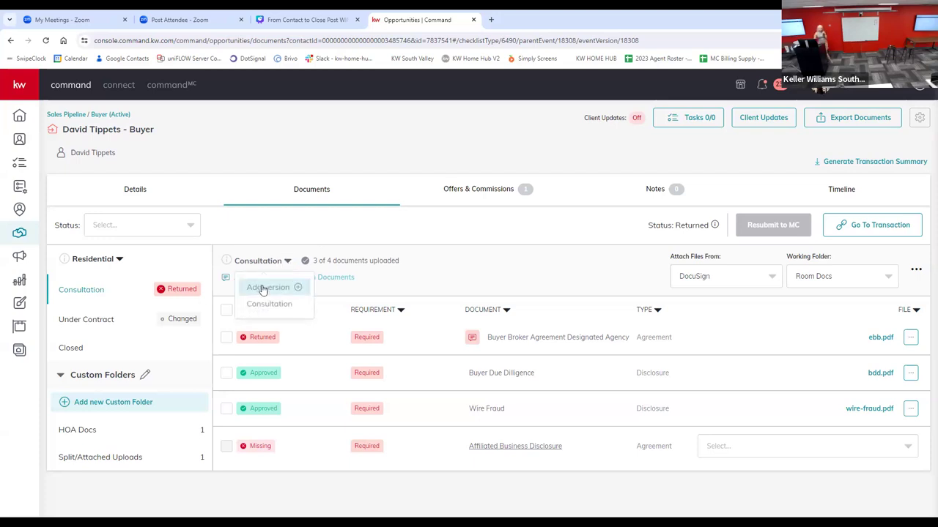
click(265, 288)
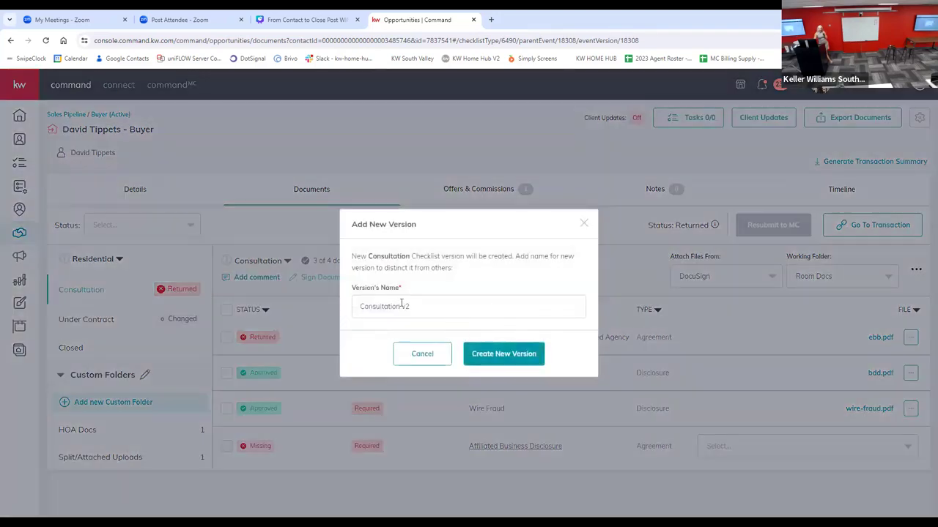
click(489, 354)
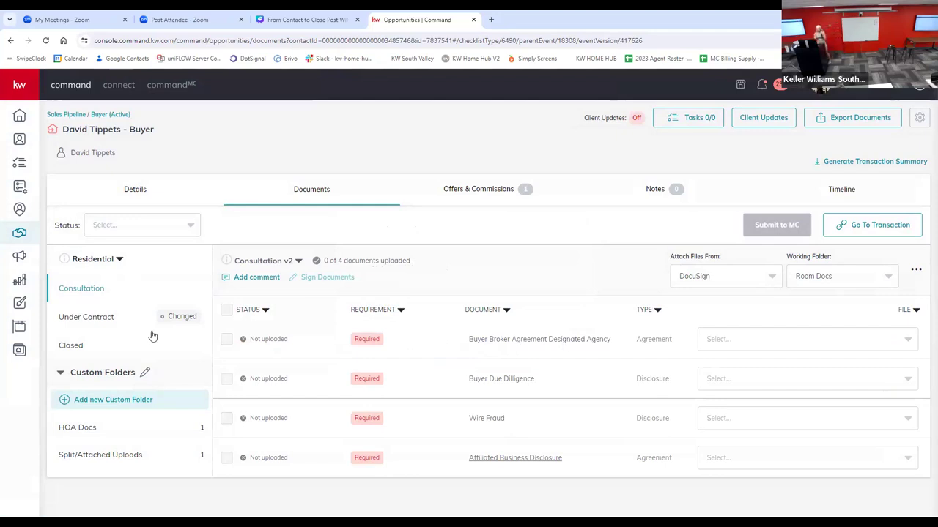
Step: Compare the Under Contract and Consultation v2 checklists and check the versions available for the Consultation checklist
click(91, 318)
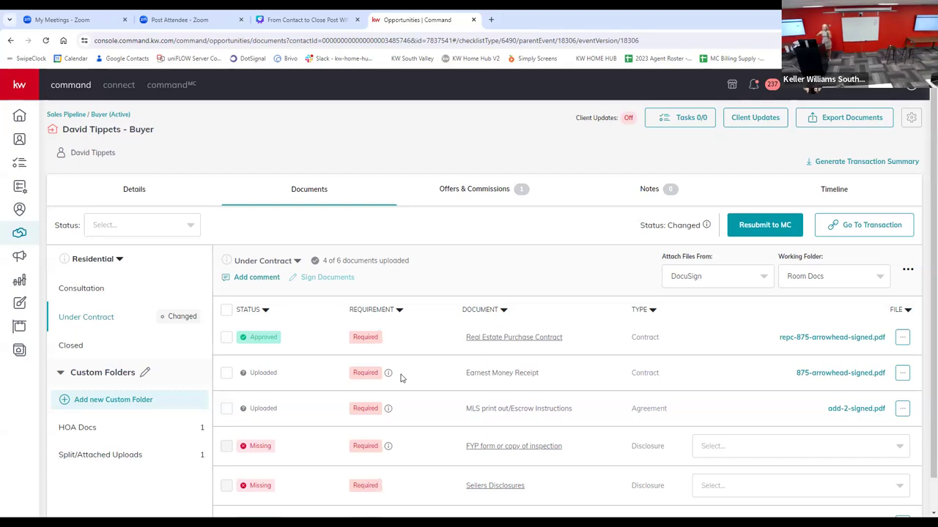
click(297, 262)
click(596, 264)
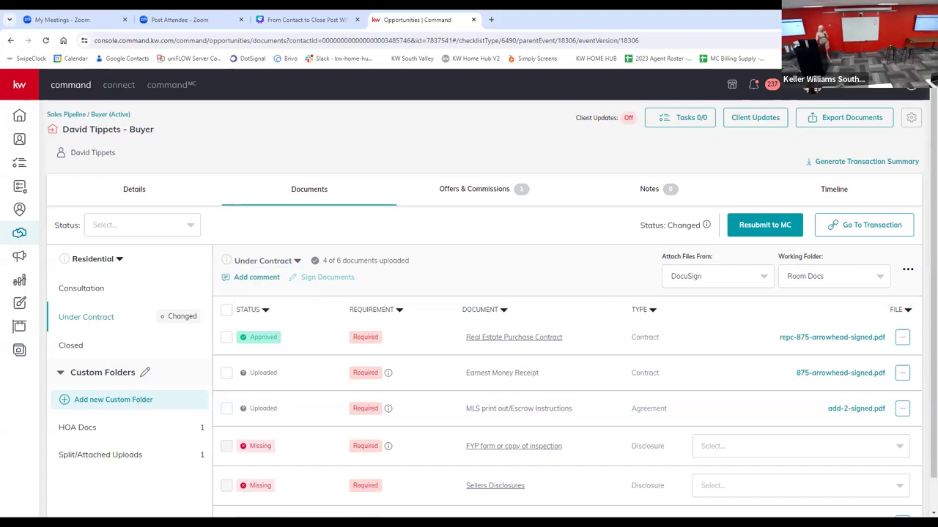
click(102, 292)
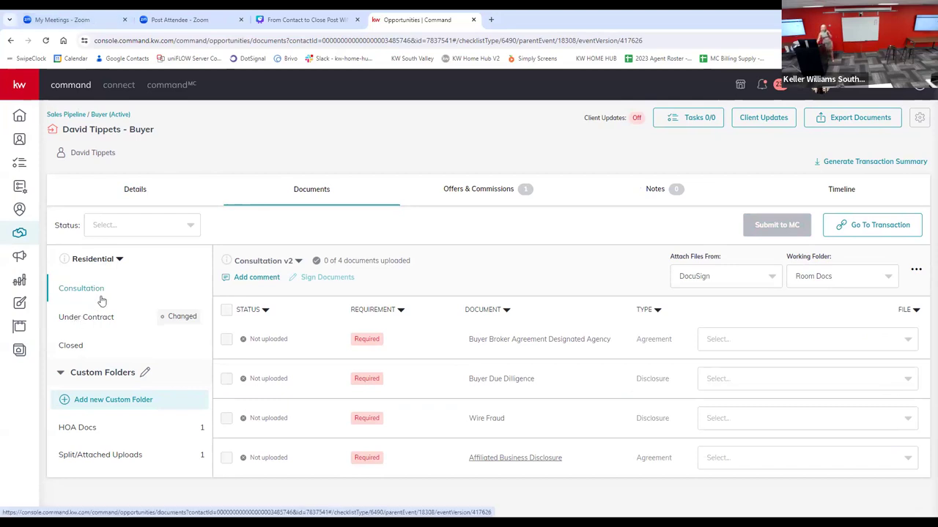
drag(236, 236, 297, 251)
click(300, 262)
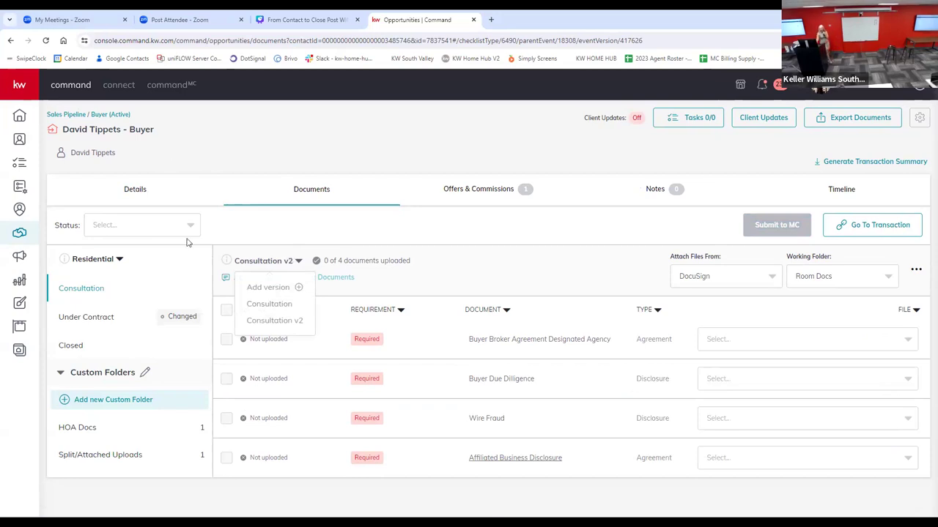
click(78, 290)
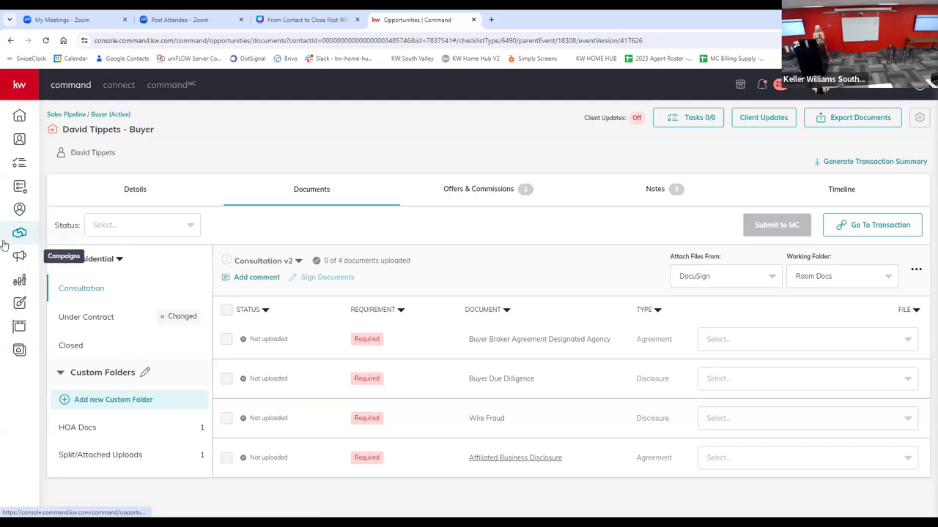
click(96, 318)
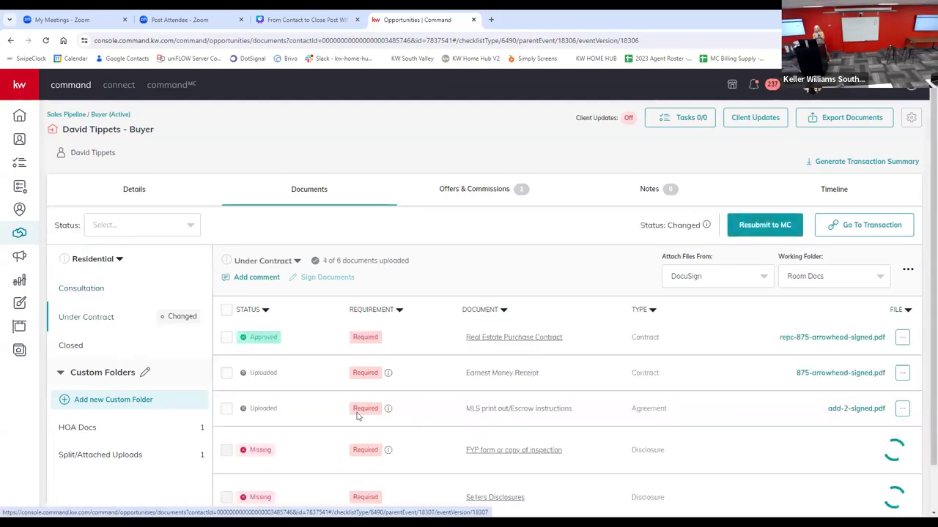
Step: Try adding a document of type Addendum sourced from My Computer (Manual) to the Under Contract checklist, and discard it
scroll(356, 413, down, 1)
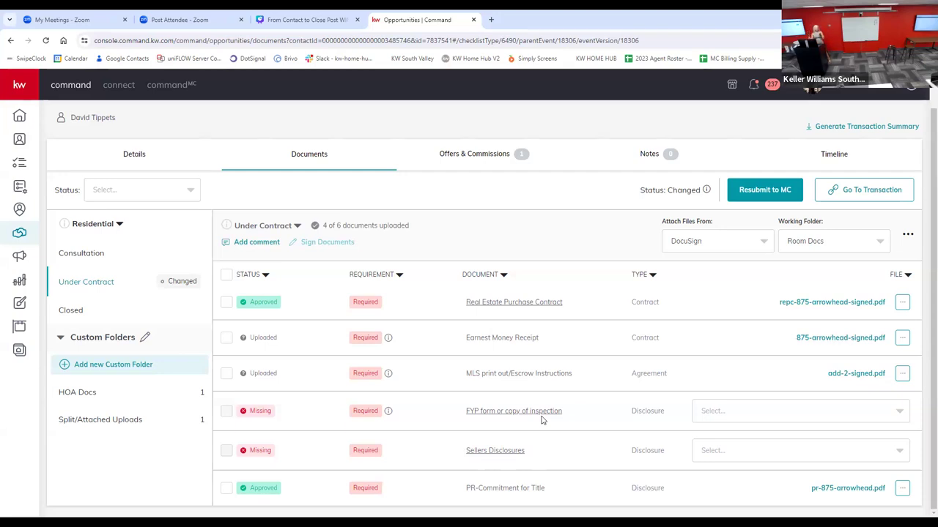
click(906, 234)
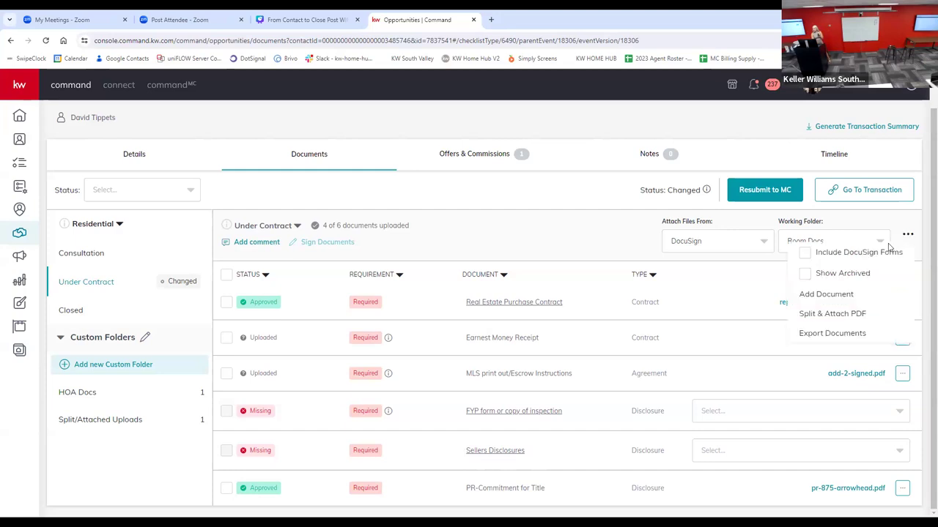
click(825, 294)
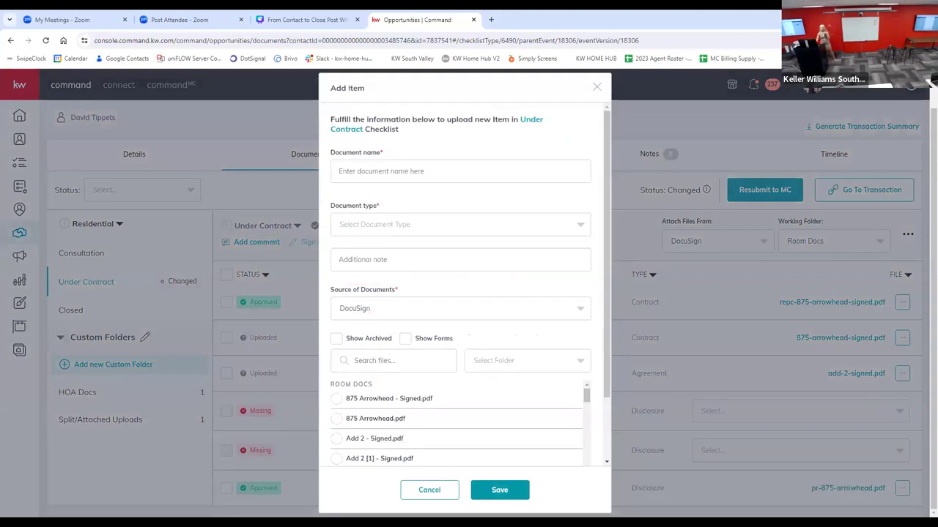
click(342, 173)
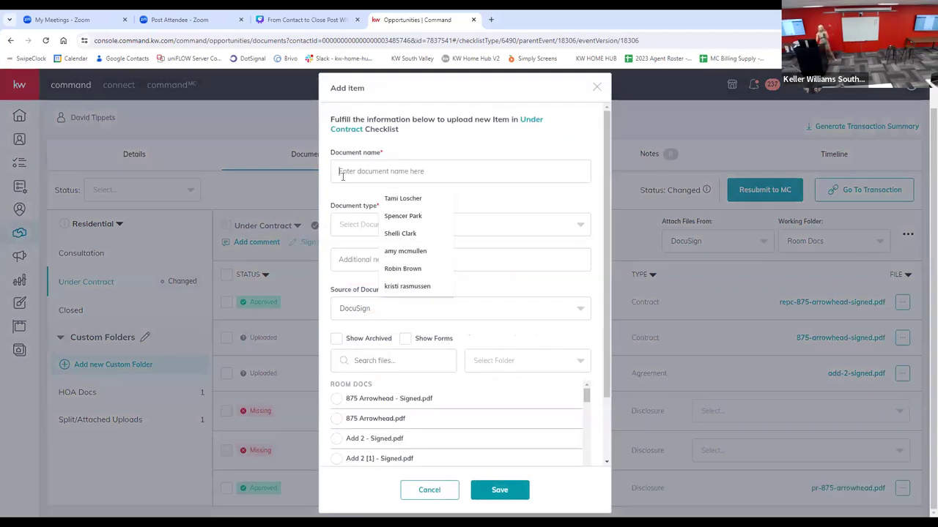
click(408, 235)
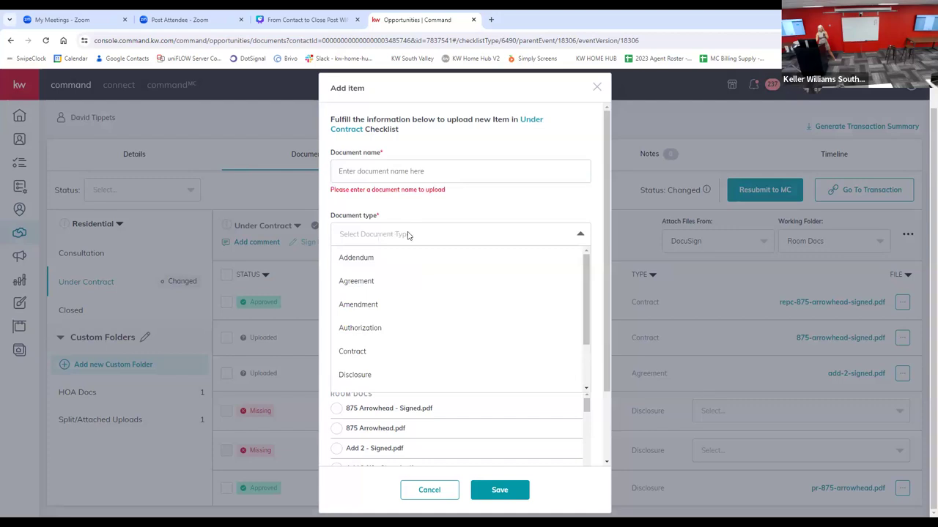
click(357, 261)
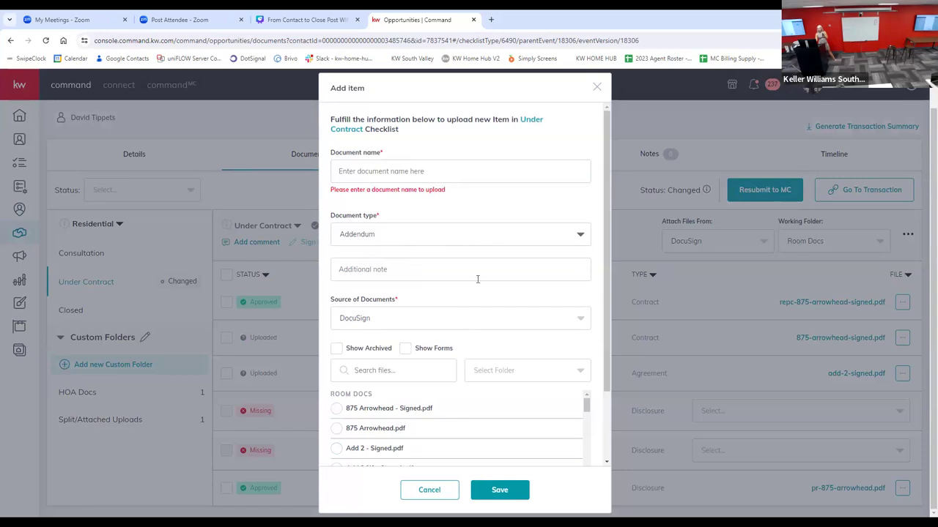
click(471, 322)
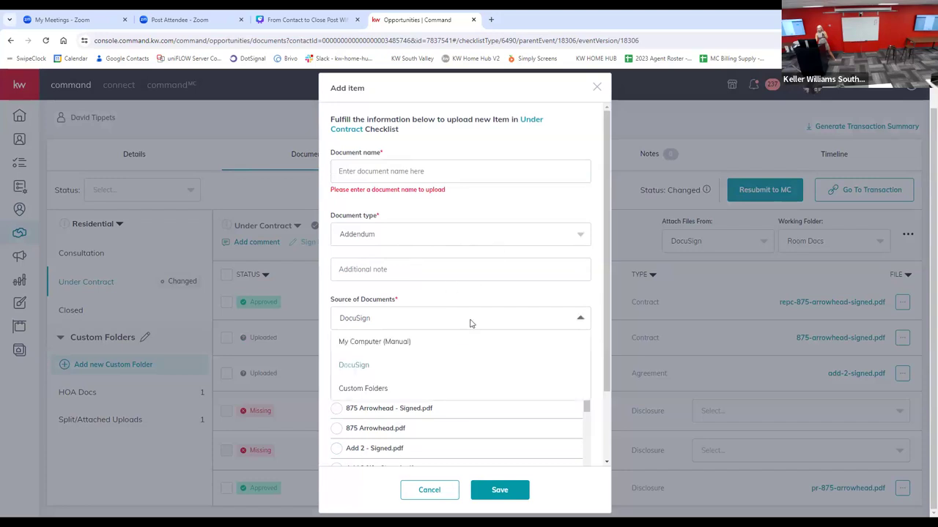
click(377, 344)
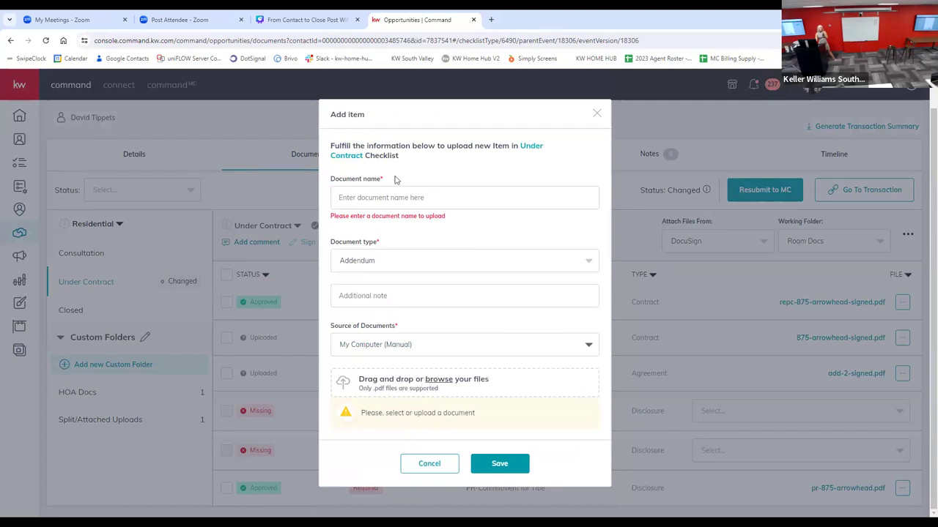
click(597, 115)
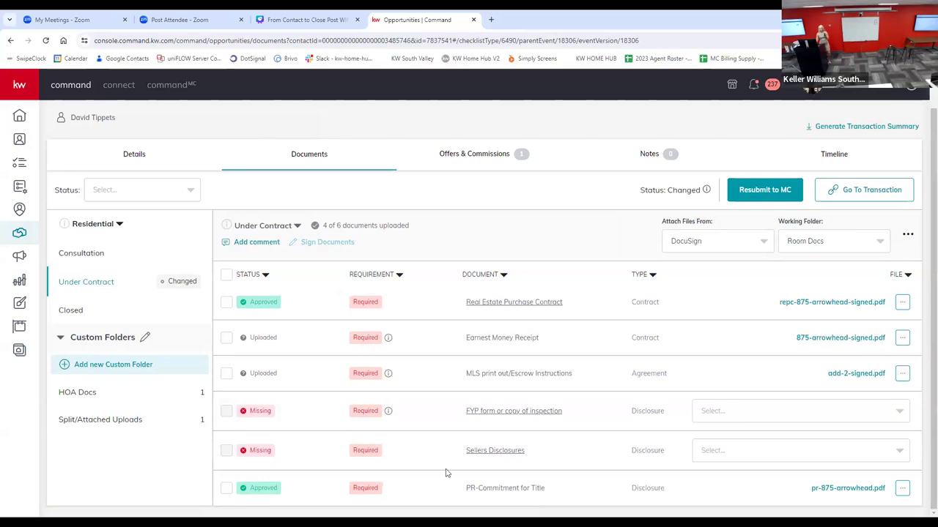
Step: Open the form for creating a new custom folder and close it without creating a folder
click(84, 366)
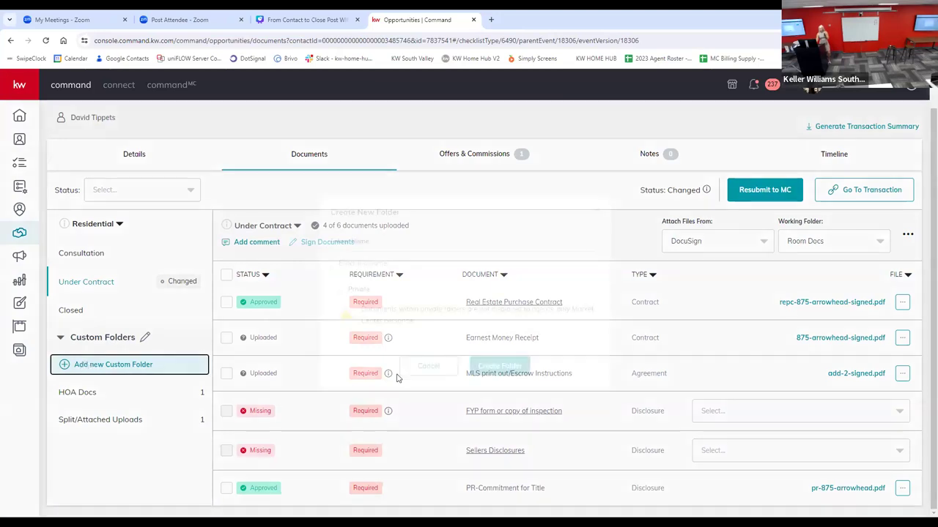
click(398, 261)
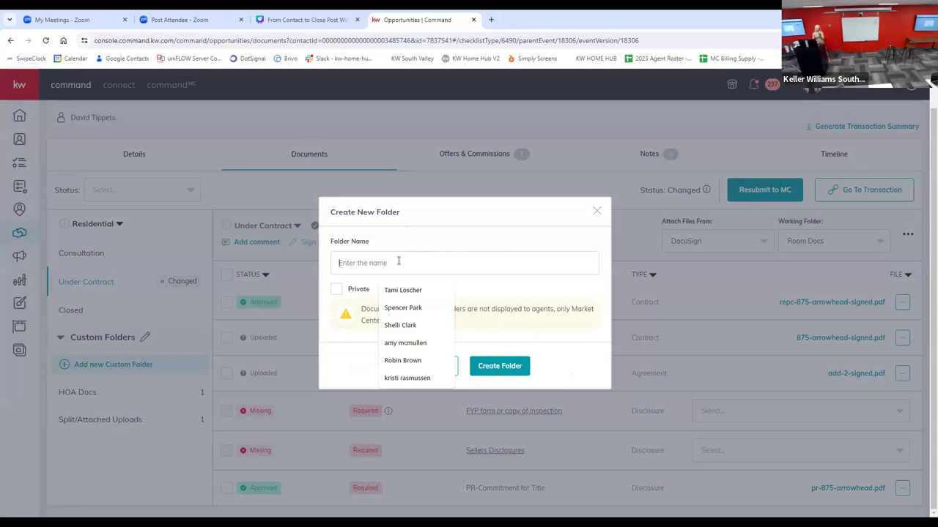
click(535, 217)
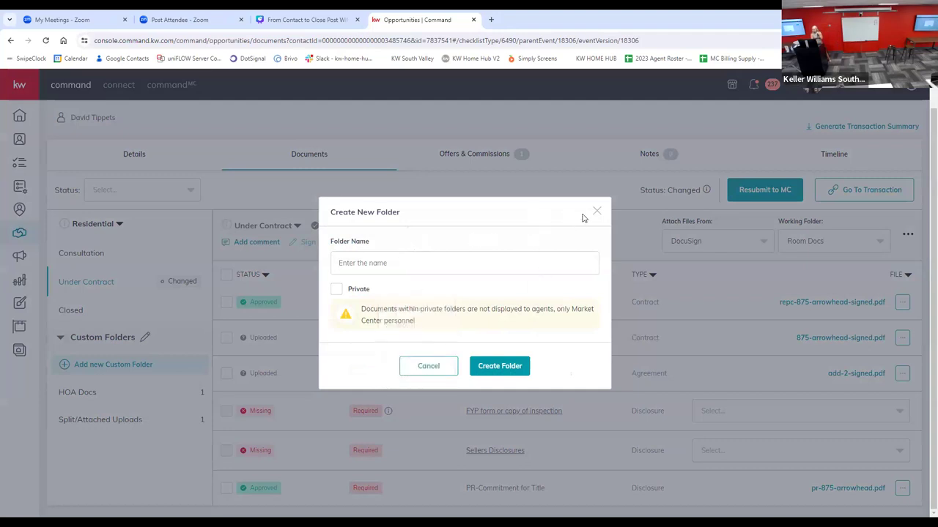
triple_click(593, 212)
click(596, 213)
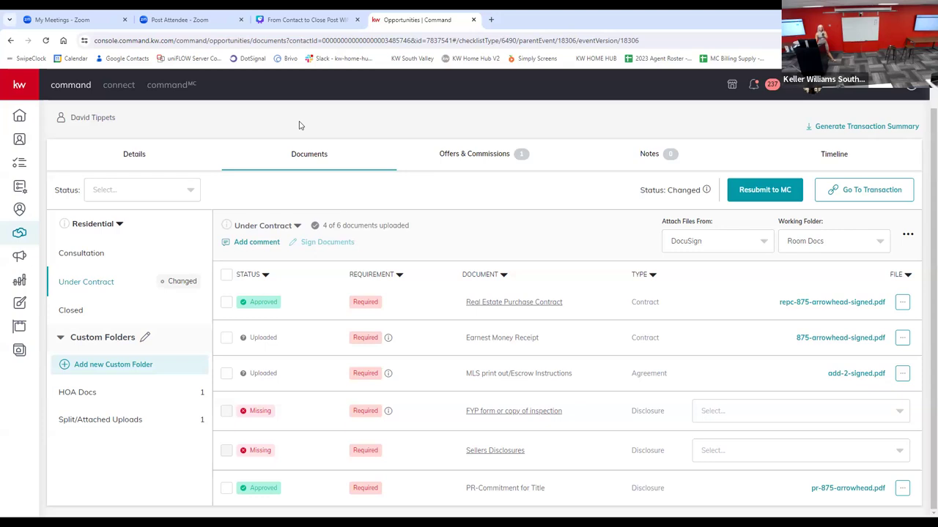
Step: Open the opportunity's linked DocuSign transaction and return to the Command opportunity
click(855, 195)
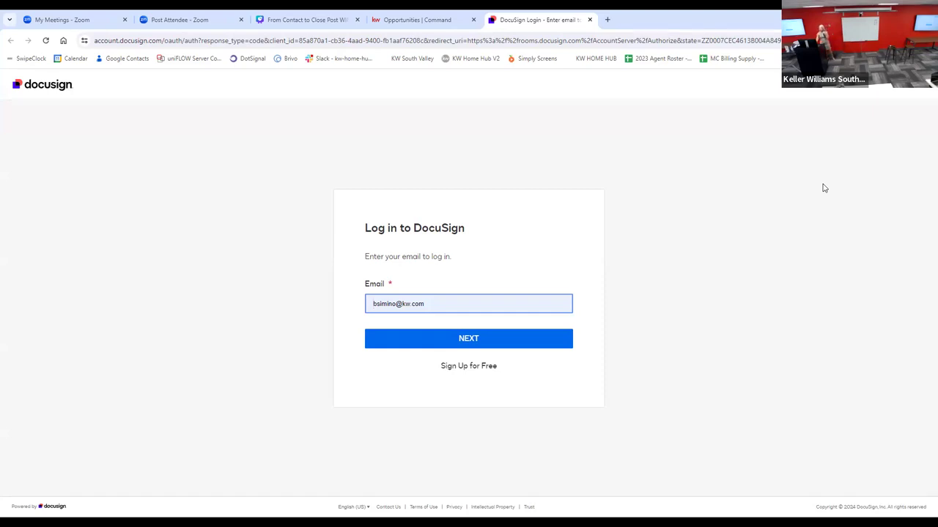
click(414, 21)
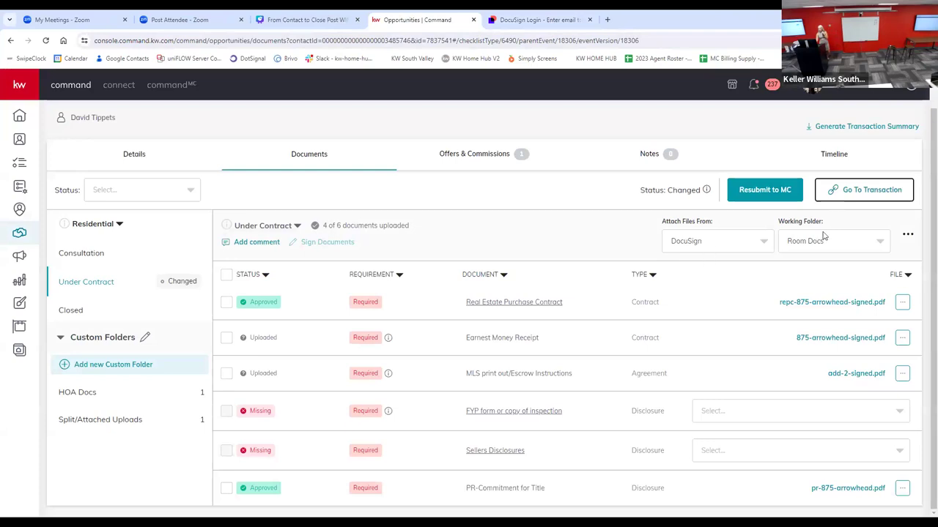
Step: Attach Cancellation Arrowhead.pdf to the FYP form or copy of inspection item and select all uploaded documents in the checklist
click(885, 417)
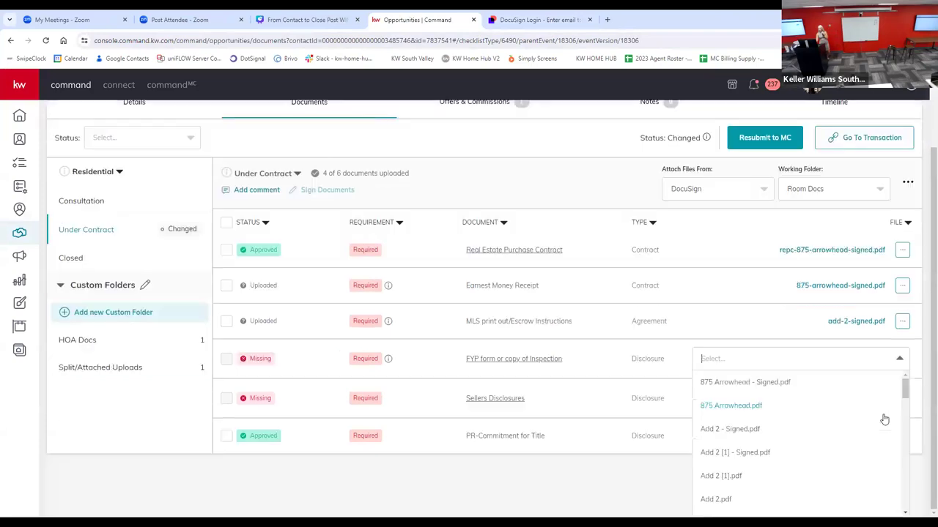
scroll(824, 422, down, 5)
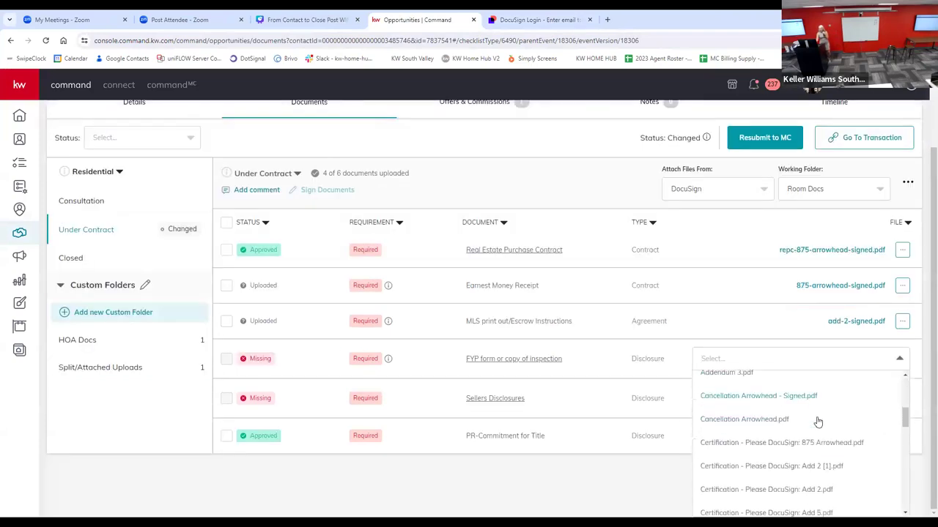
scroll(817, 424, down, 3)
scroll(812, 422, up, 2)
scroll(806, 414, up, 2)
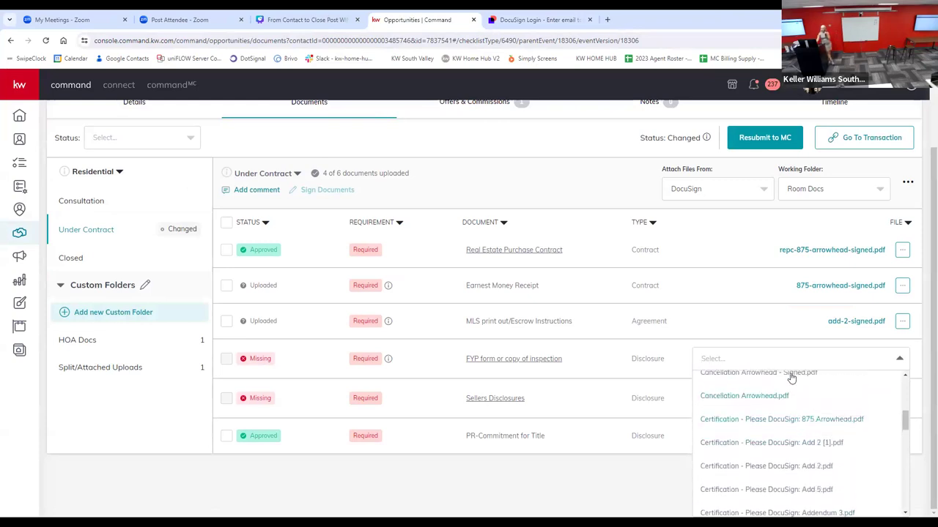
click(745, 396)
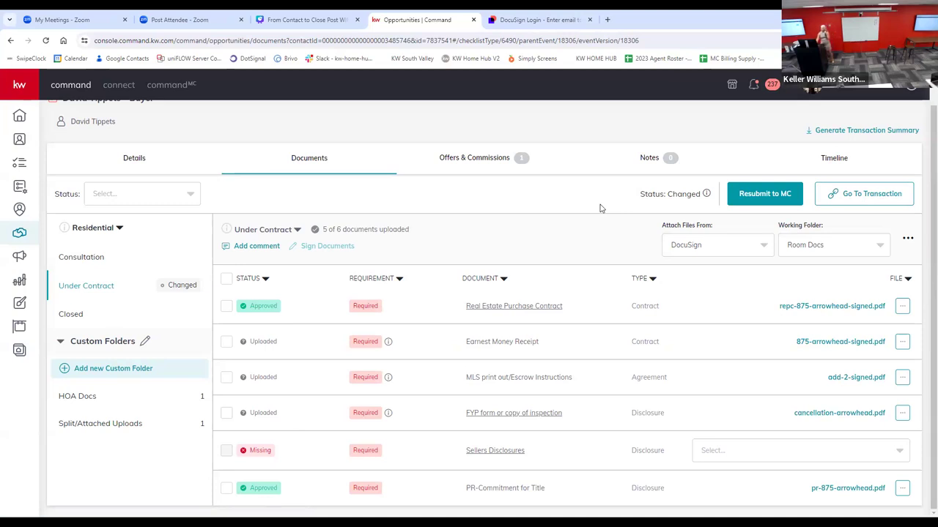
click(226, 279)
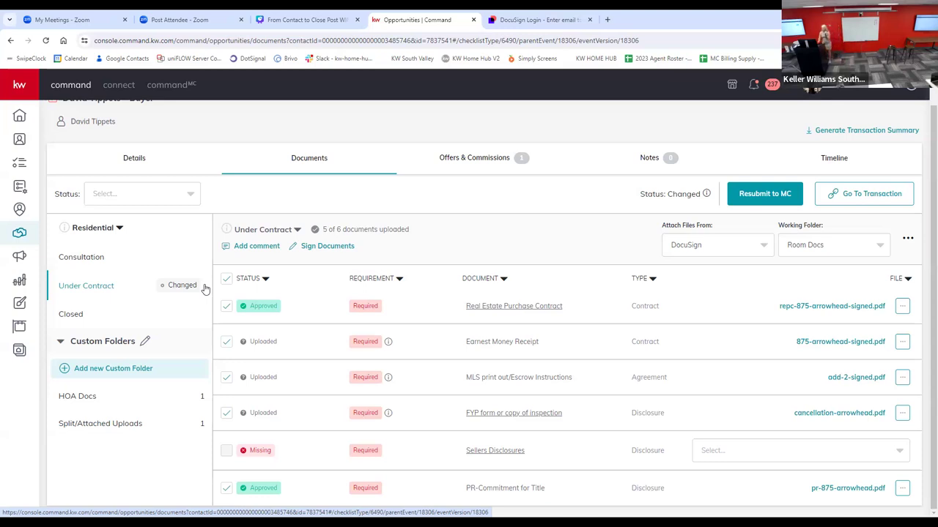
click(184, 86)
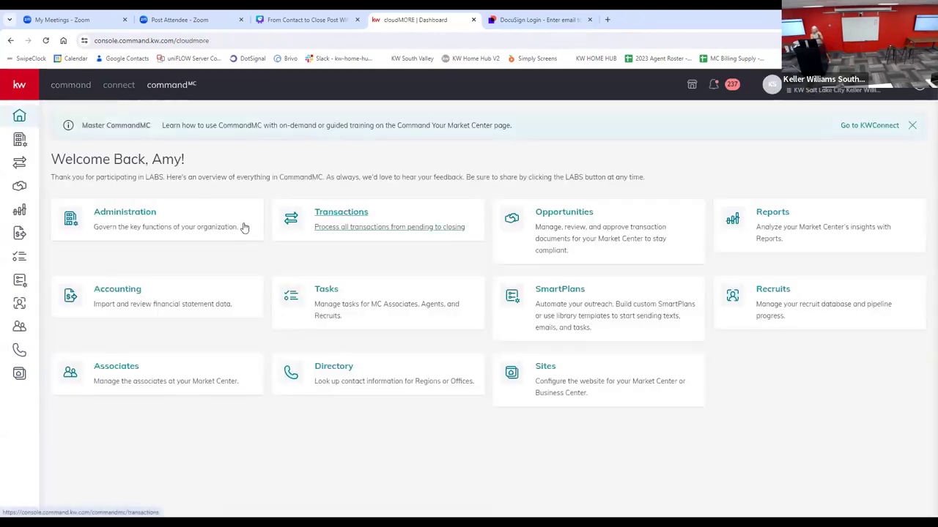
click(541, 213)
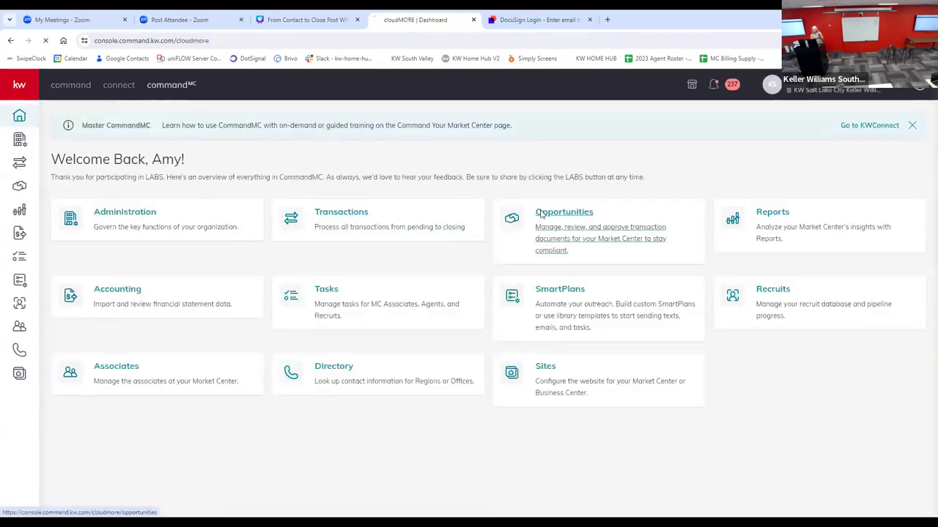
click(78, 88)
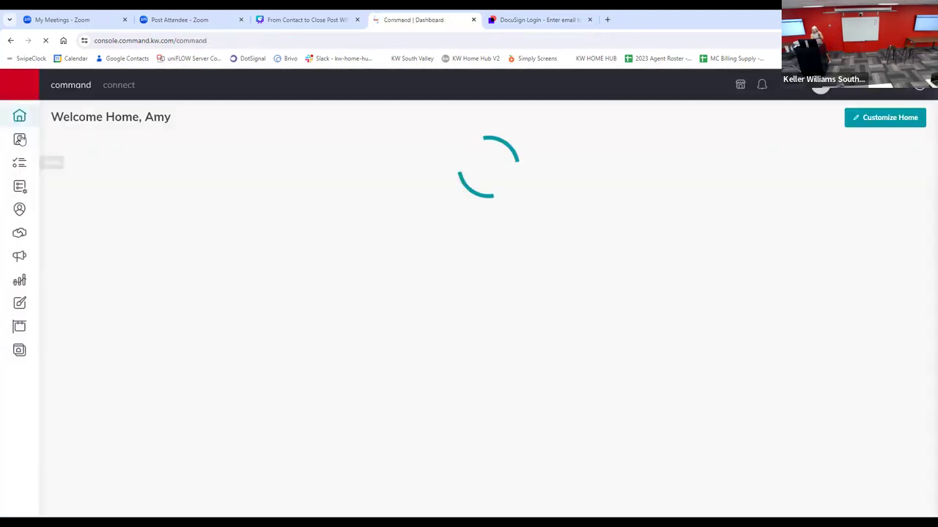
Step: Open the closed listing dated Jul 26, 2020 from All Opportunities and review its Under Contract document checklist
click(15, 234)
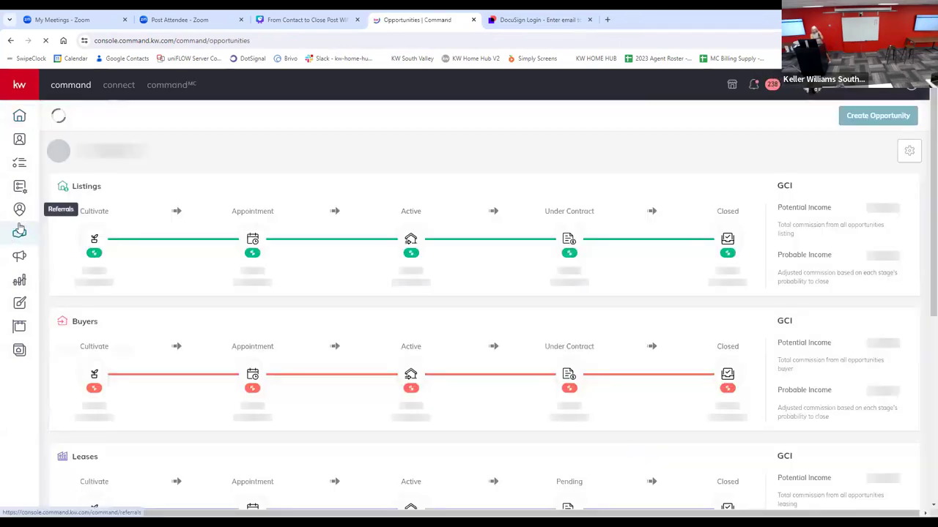
click(254, 120)
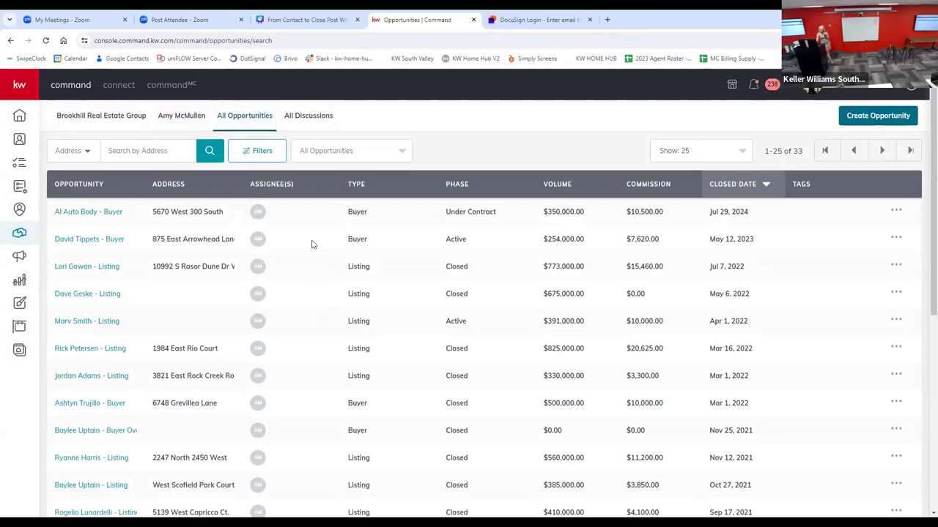
scroll(84, 361, down, 1)
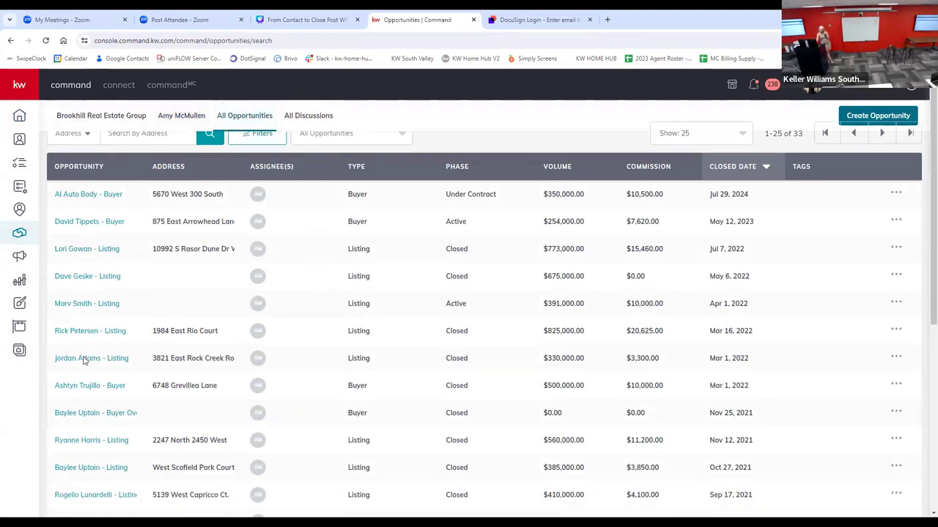
scroll(85, 361, down, 1)
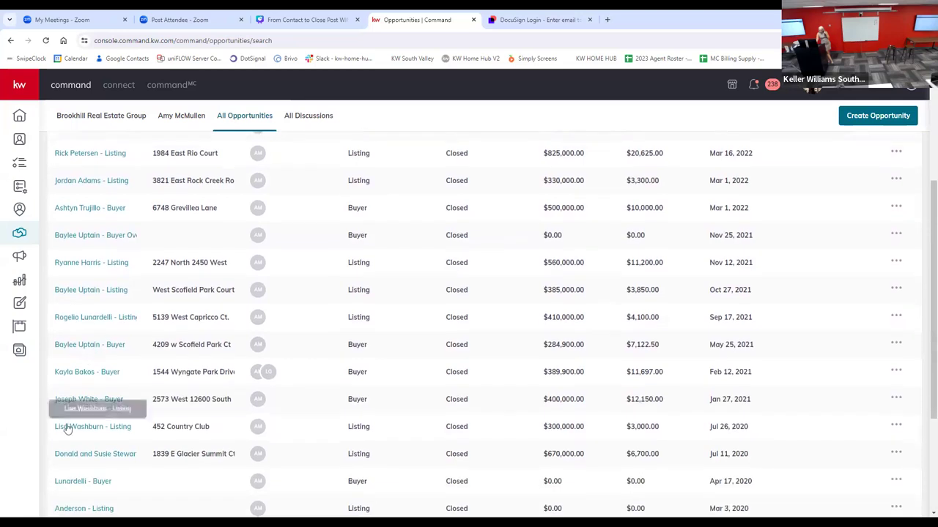
click(66, 427)
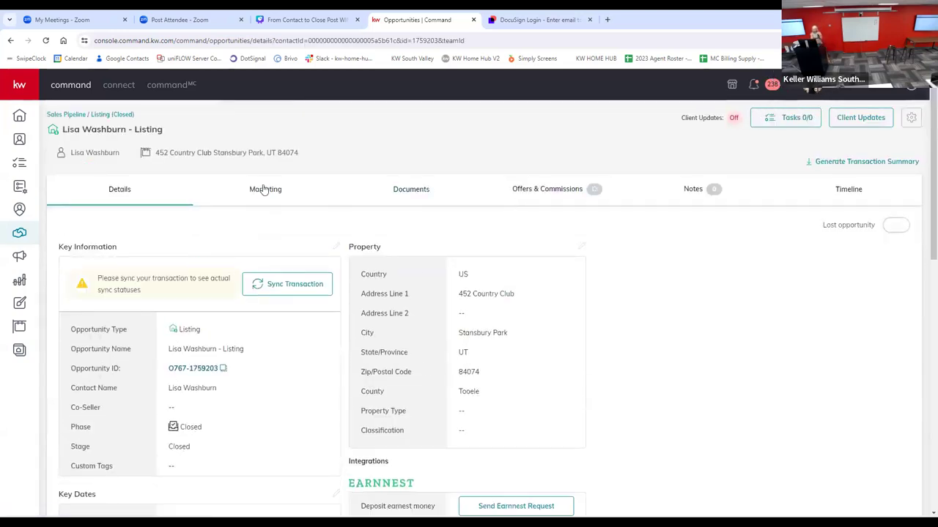
click(403, 192)
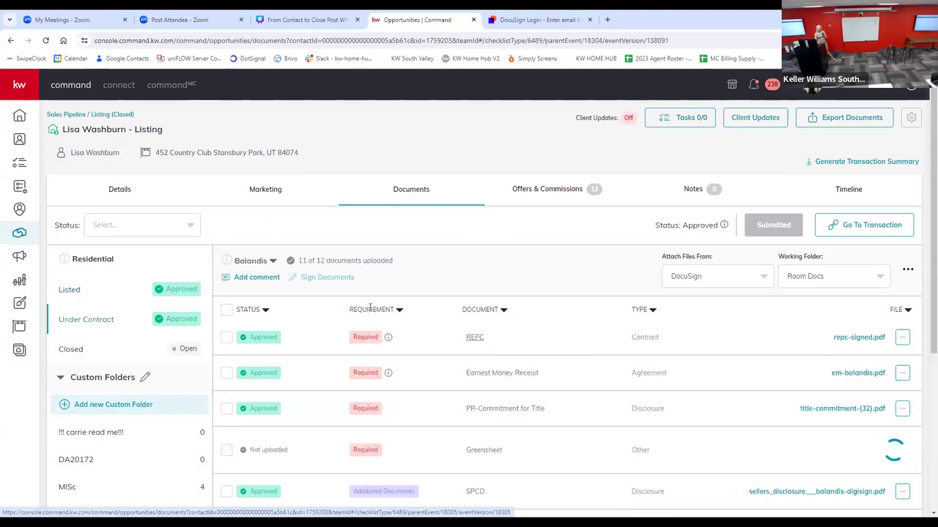
scroll(369, 307, down, 4)
scroll(333, 361, up, 4)
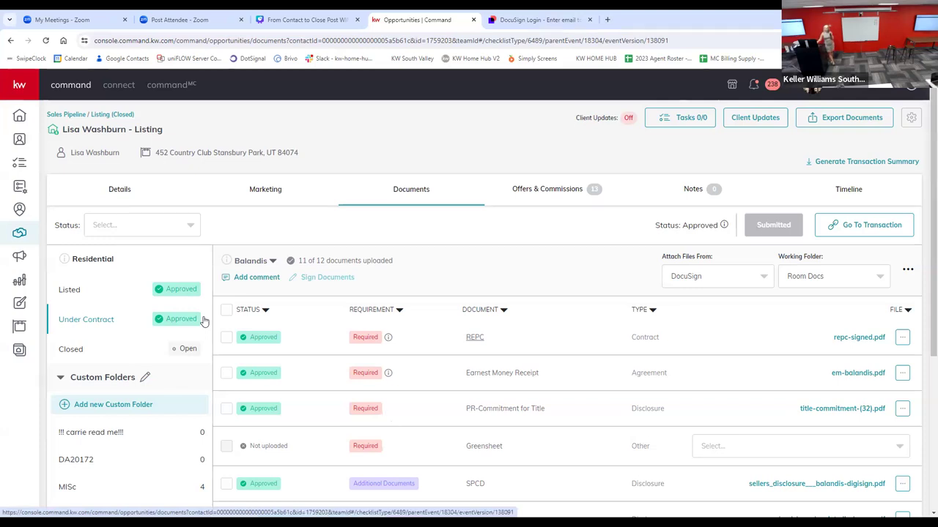
Step: Draft a comment mentioning a colleague on the listing's Under Contract checklist, and close it without posting
click(254, 276)
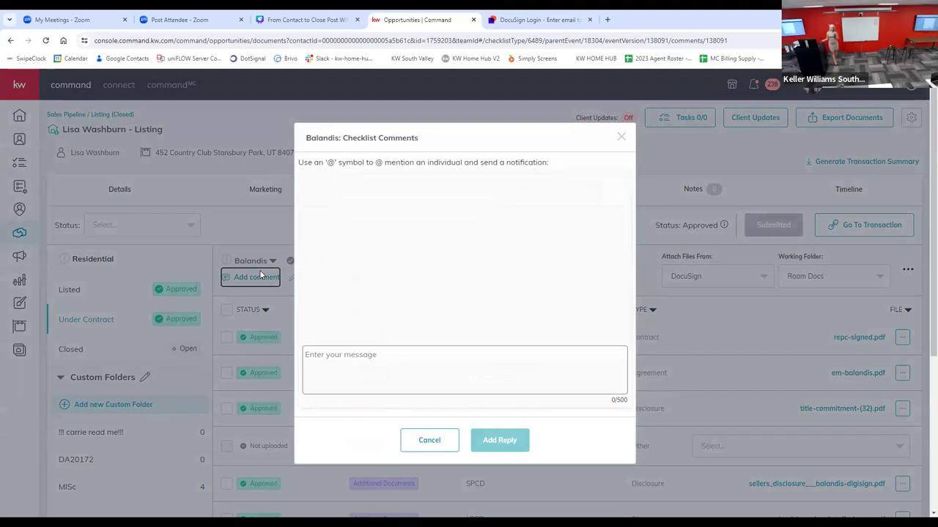
click(338, 355)
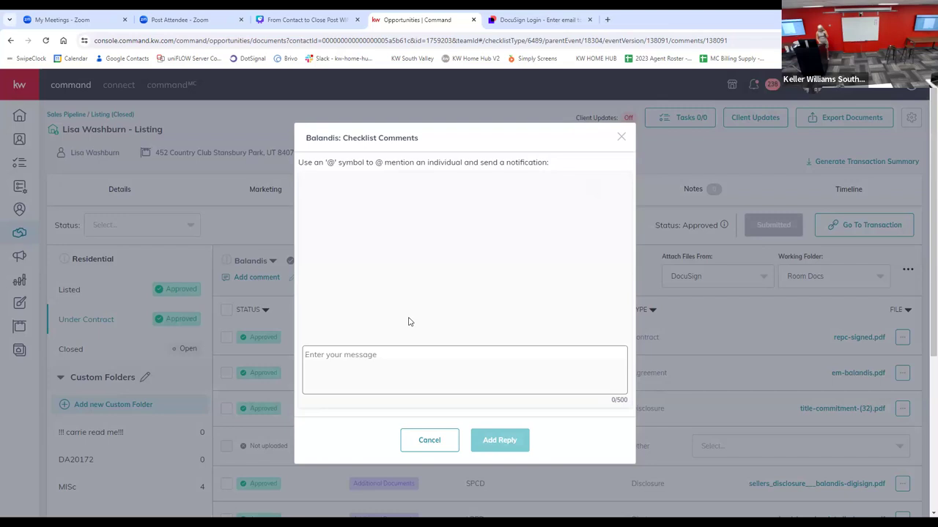
text(@ra)
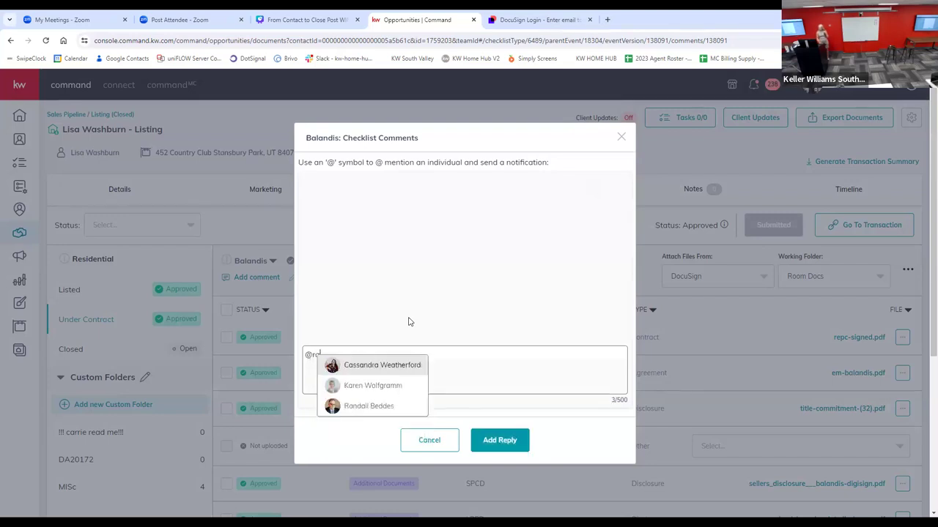
click(360, 407)
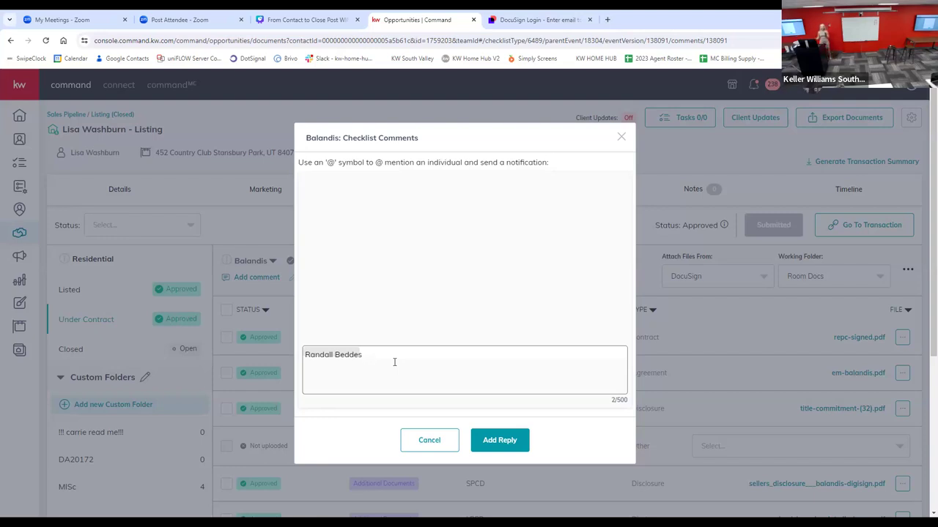
click(620, 138)
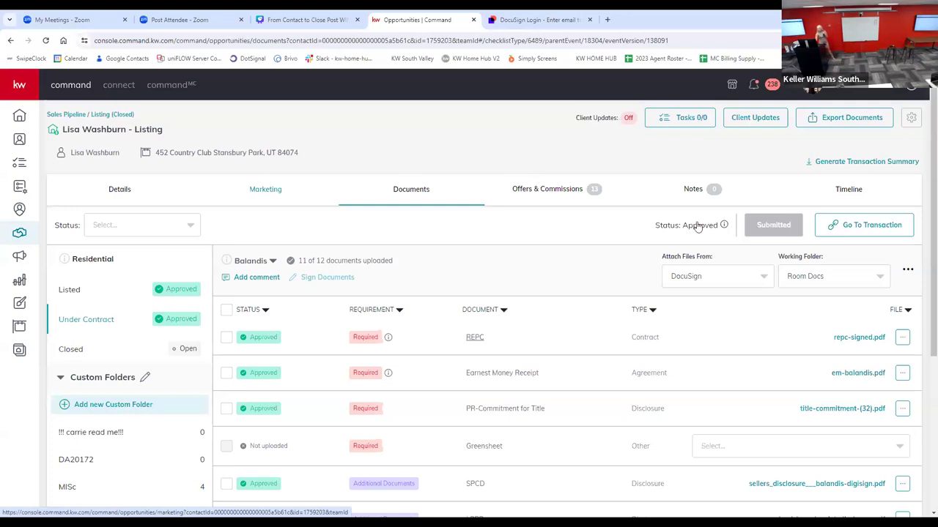
Step: Review the listing's Under Contract document checklist and look through its additional document options without choosing any
scroll(411, 403, down, 2)
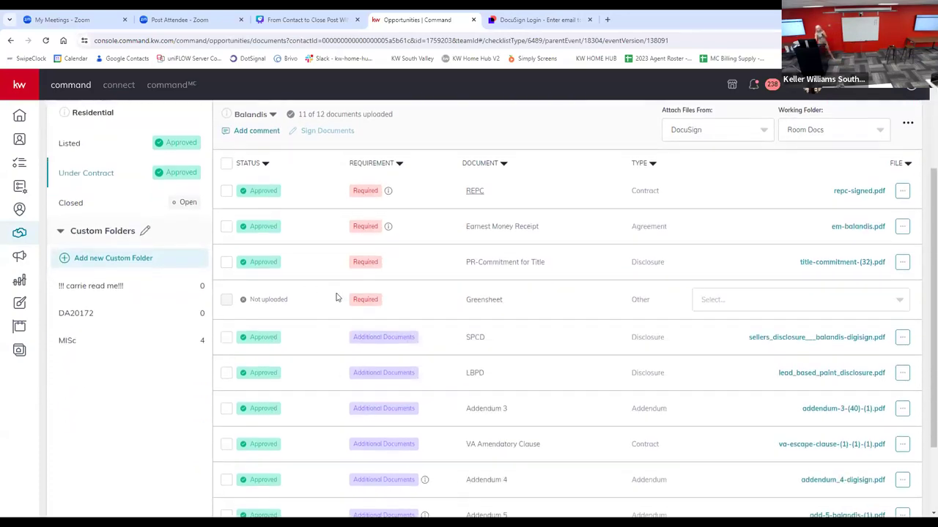
scroll(348, 271, up, 2)
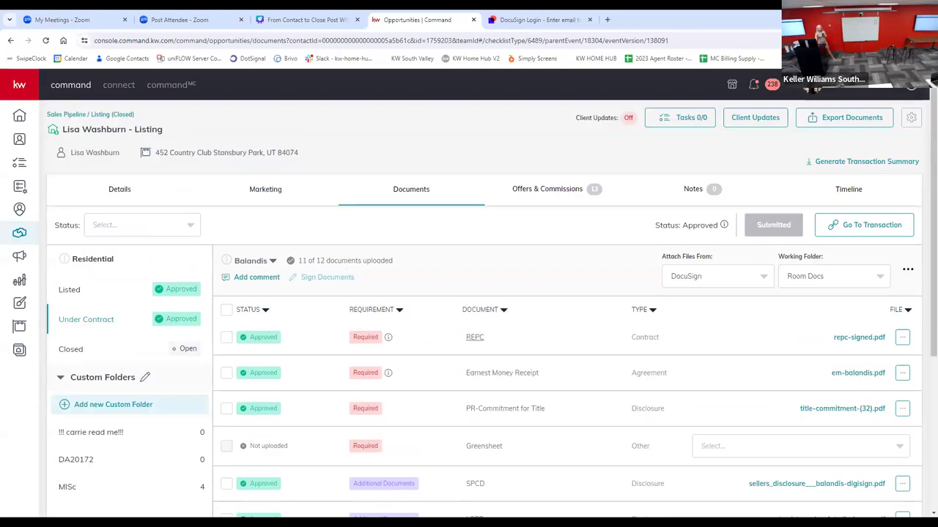
scroll(357, 482, down, 3)
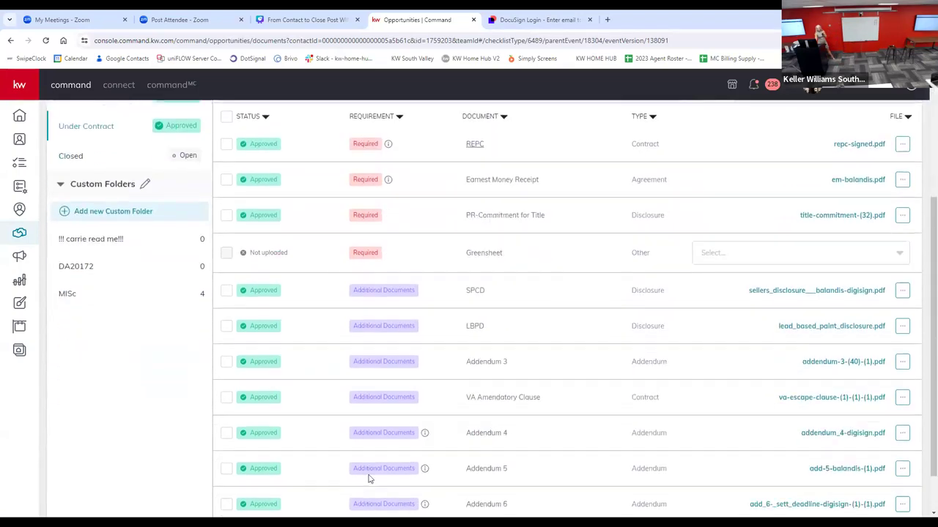
scroll(271, 463, down, 1)
scroll(272, 458, up, 3)
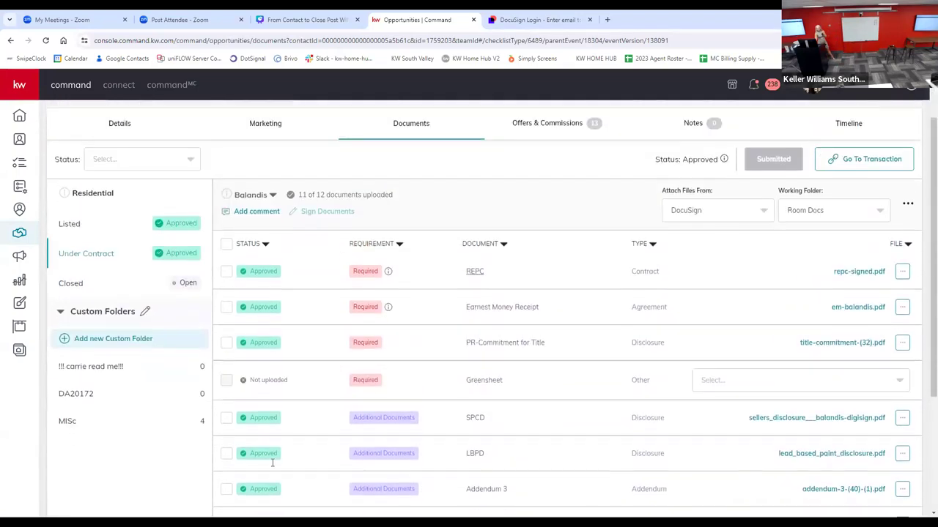
click(907, 219)
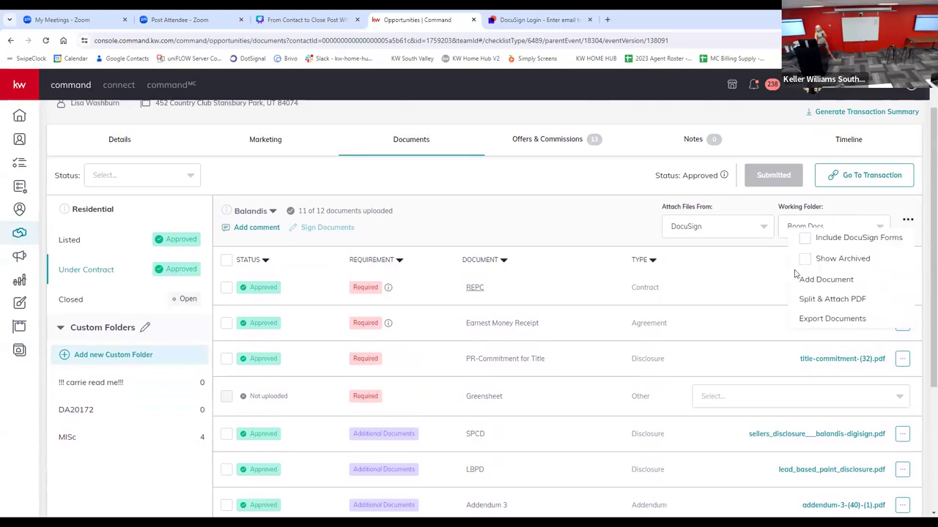
click(473, 227)
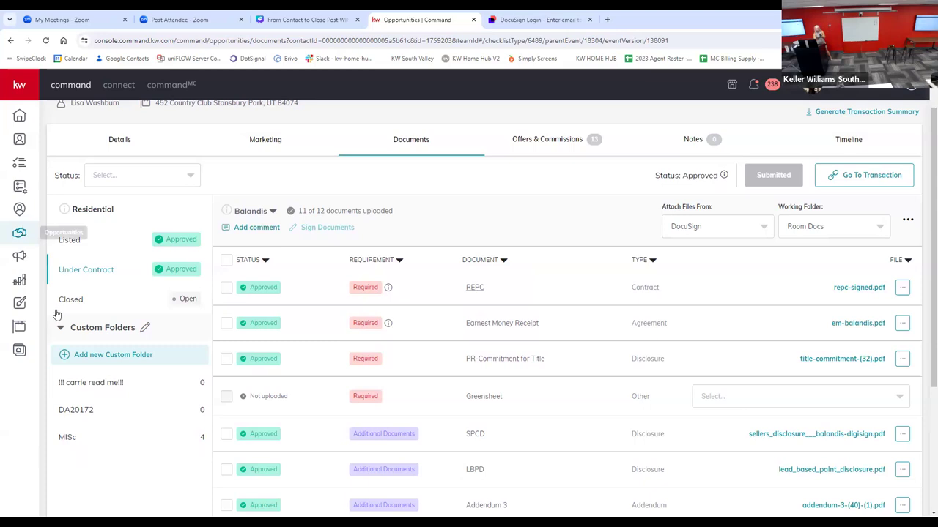
Step: Open the listing's Closed document checklist and examine its required, conditional and additional documents
click(76, 299)
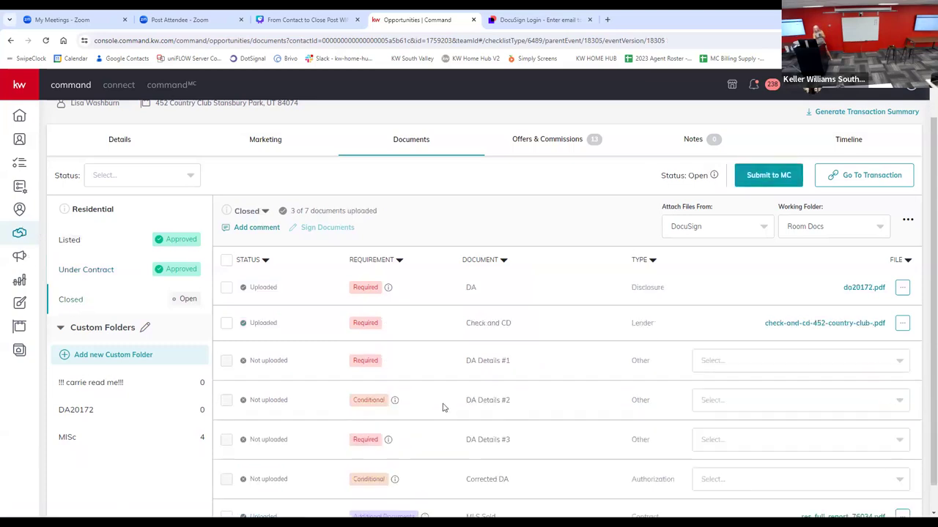
scroll(443, 407, down, 1)
scroll(440, 408, up, 3)
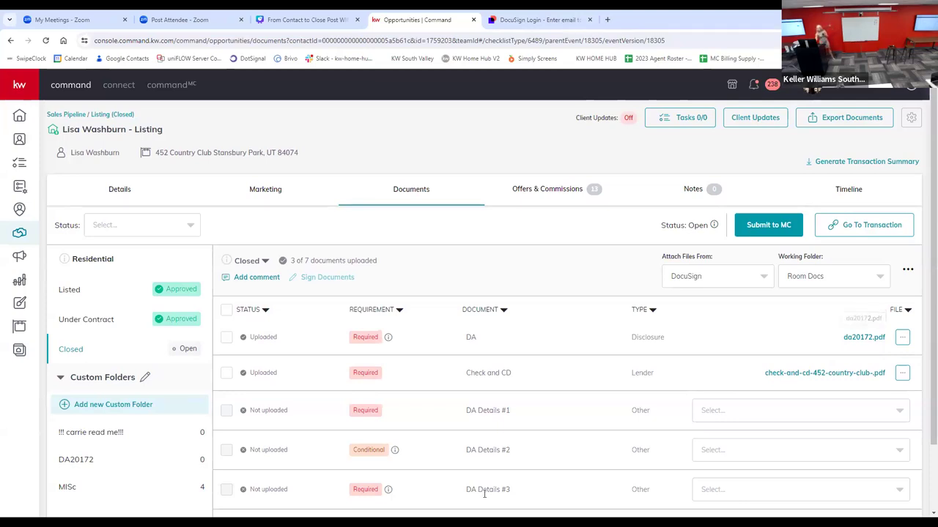
scroll(504, 433, down, 1)
scroll(515, 425, up, 1)
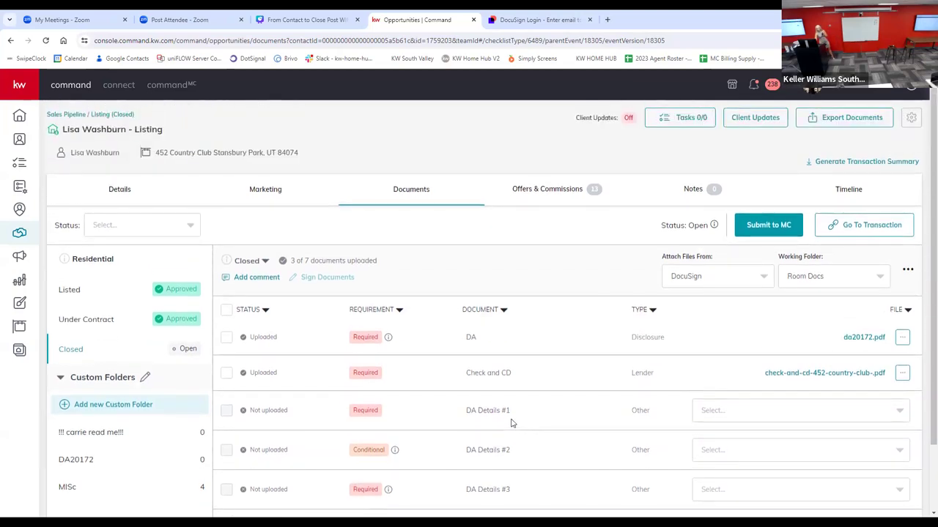
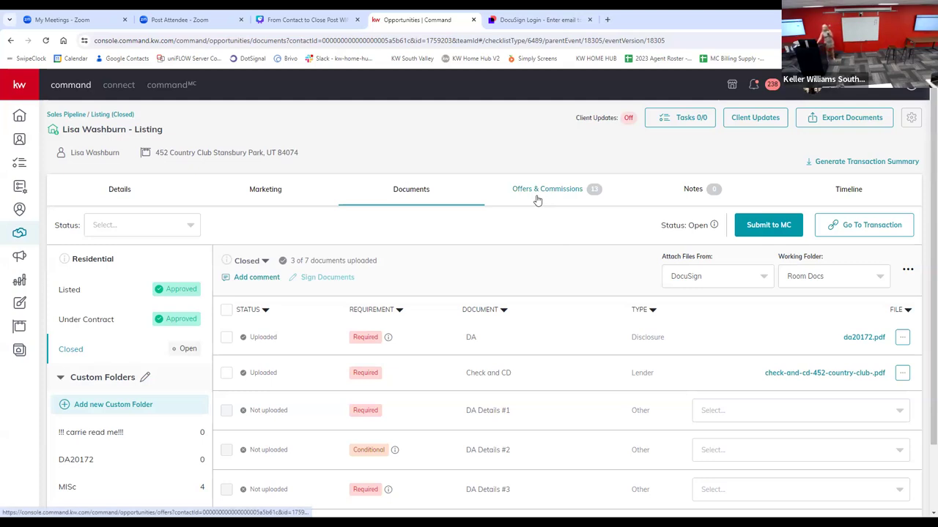
Step: Open the first buyer opportunity under Active Negotiations and start accepting its $501,000 offer from Offers & Commissions
click(18, 234)
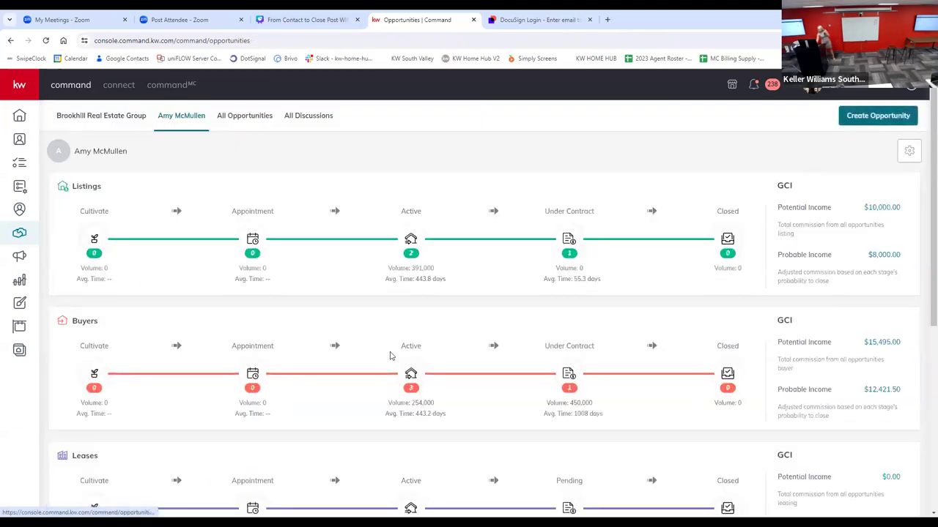
click(409, 372)
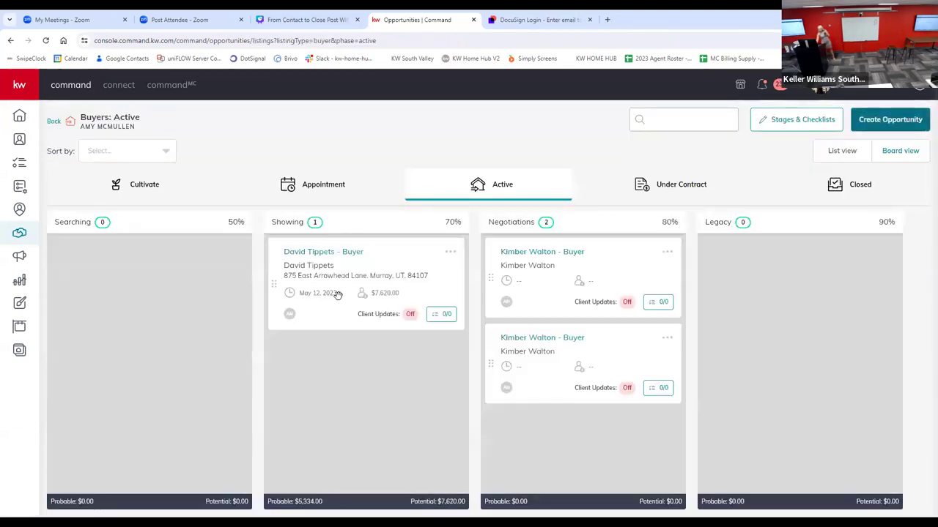
click(514, 258)
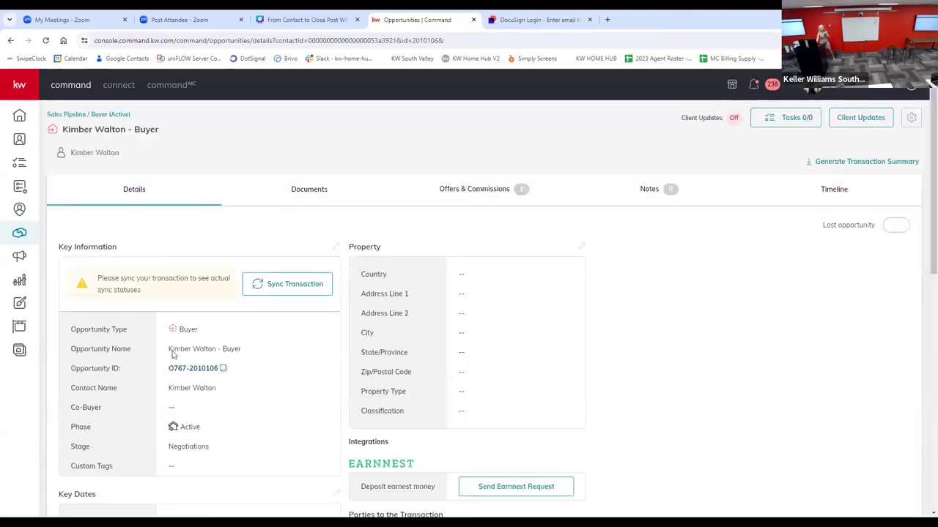
click(466, 190)
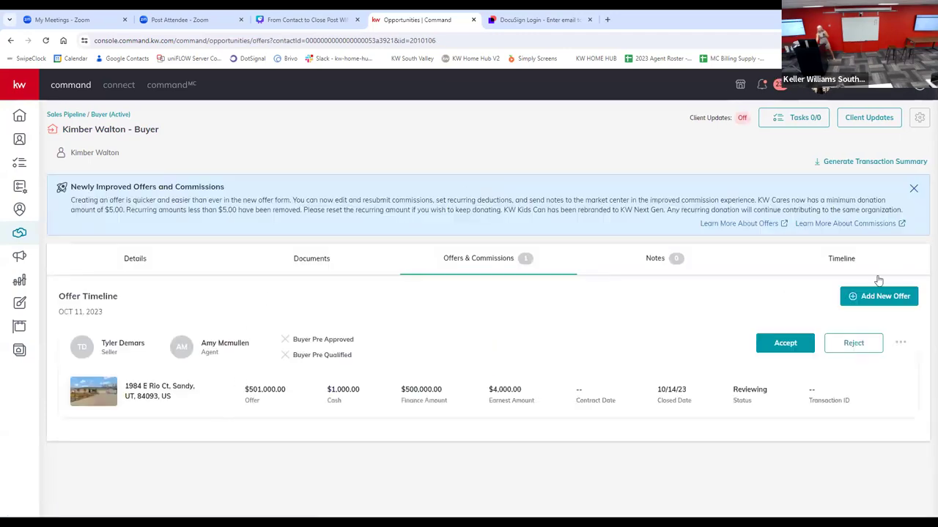
click(774, 350)
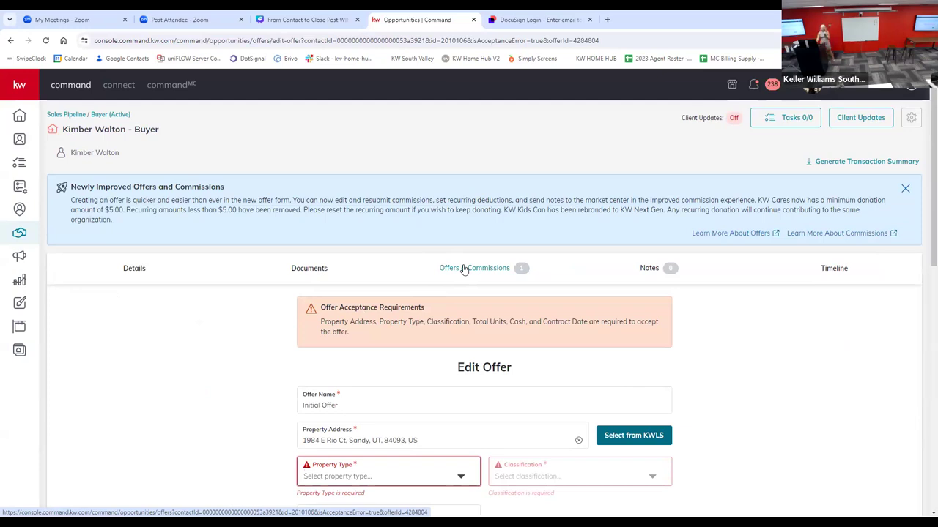
Step: Set the offer's property type to Residential and its classification to Resale
scroll(739, 356, down, 1)
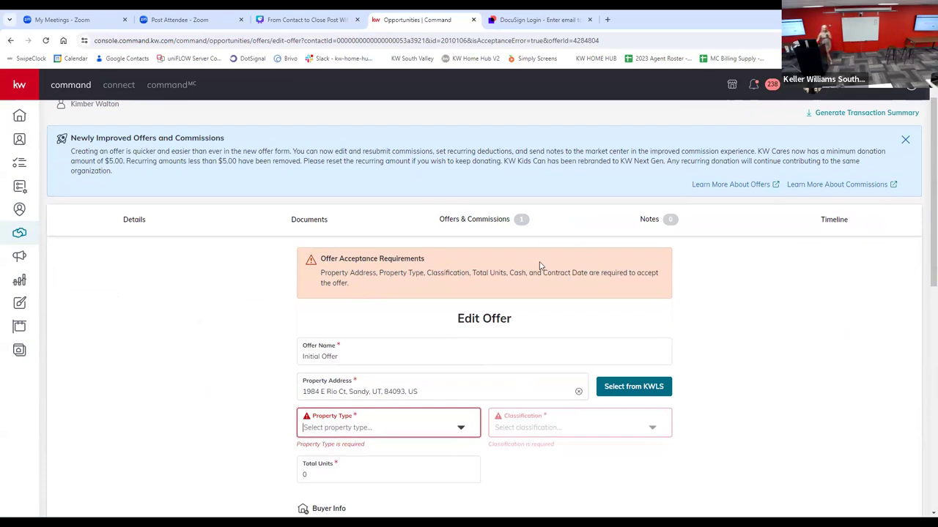
click(422, 391)
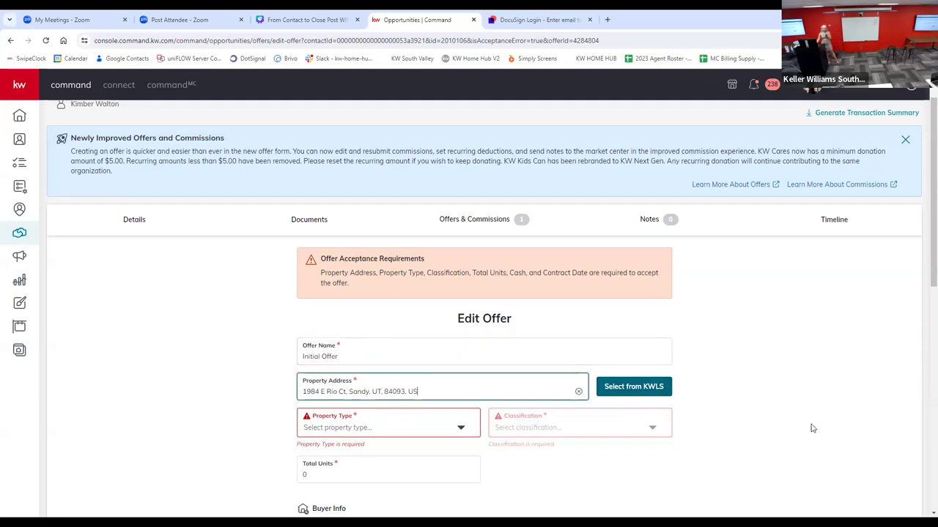
scroll(284, 400, down, 1)
click(334, 381)
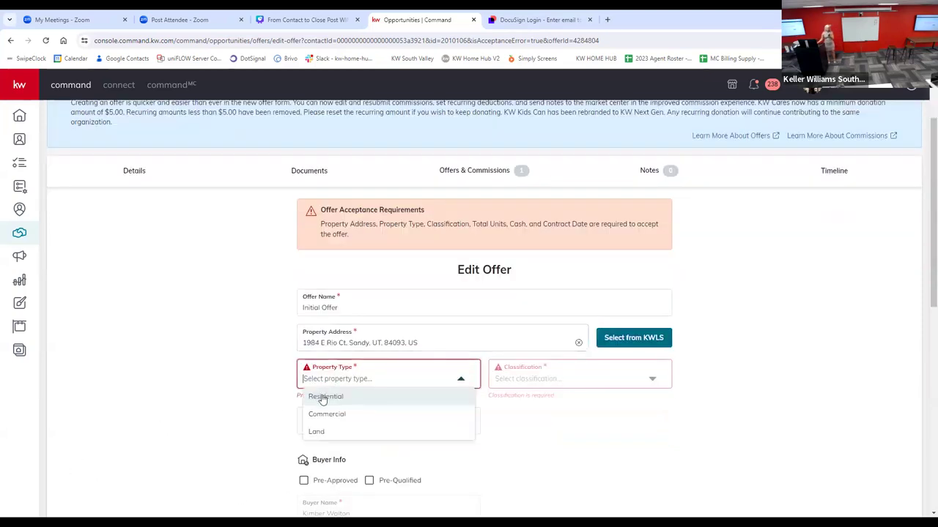
click(392, 404)
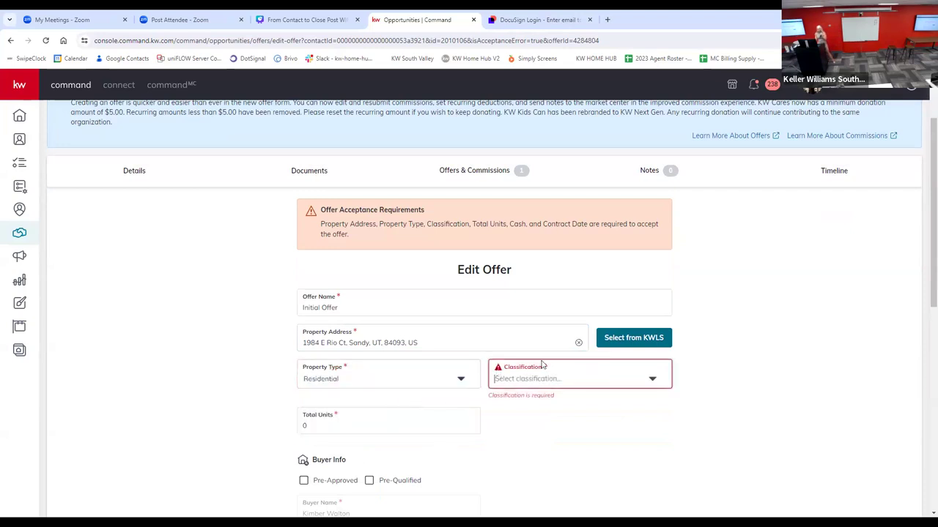
click(592, 378)
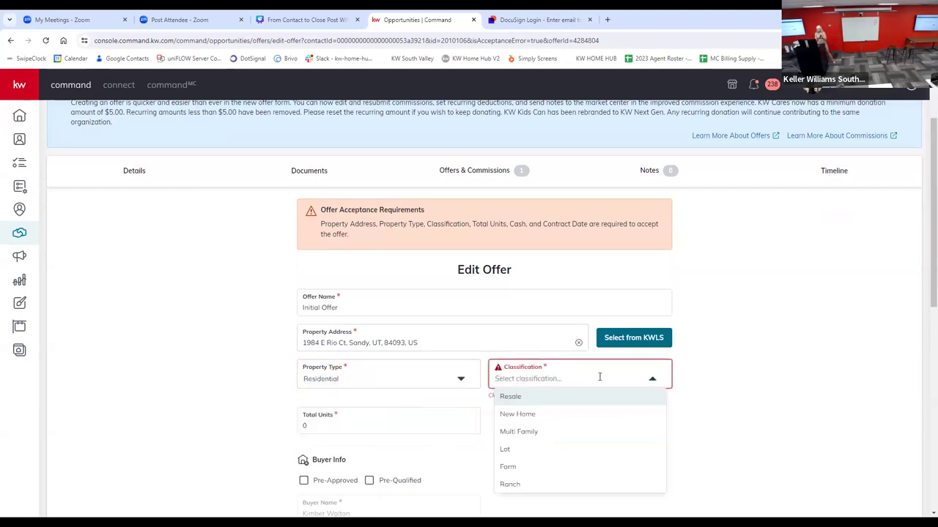
click(549, 397)
Step: Switch the offer's property type to Commercial and to Land to compare the size field each type requires
click(310, 413)
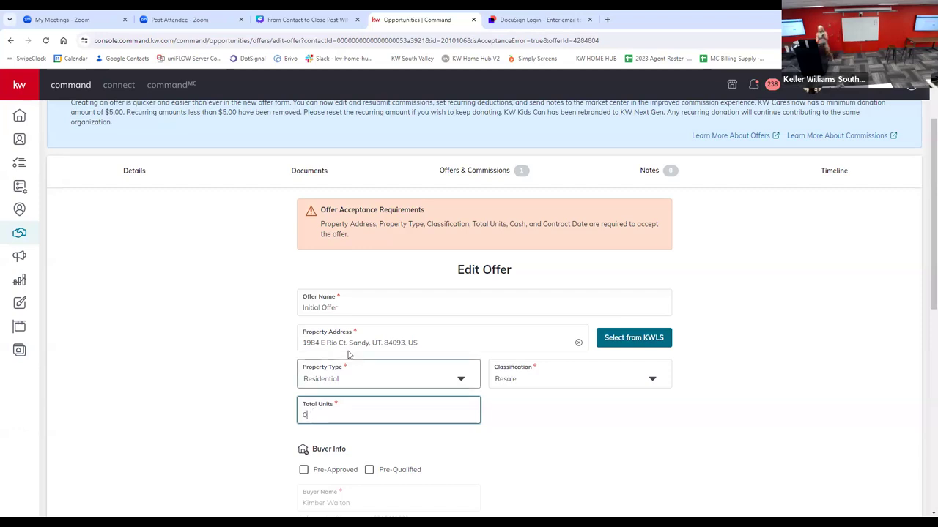
click(344, 375)
click(322, 416)
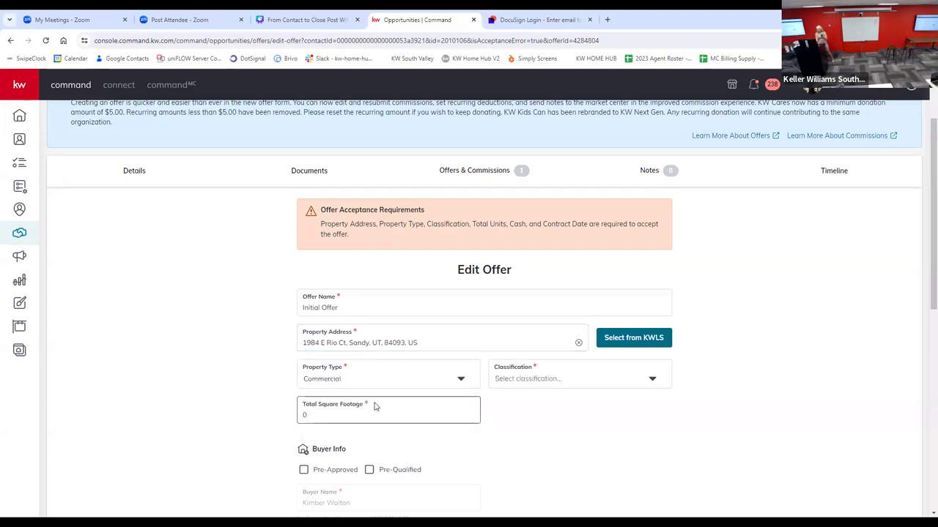
click(312, 419)
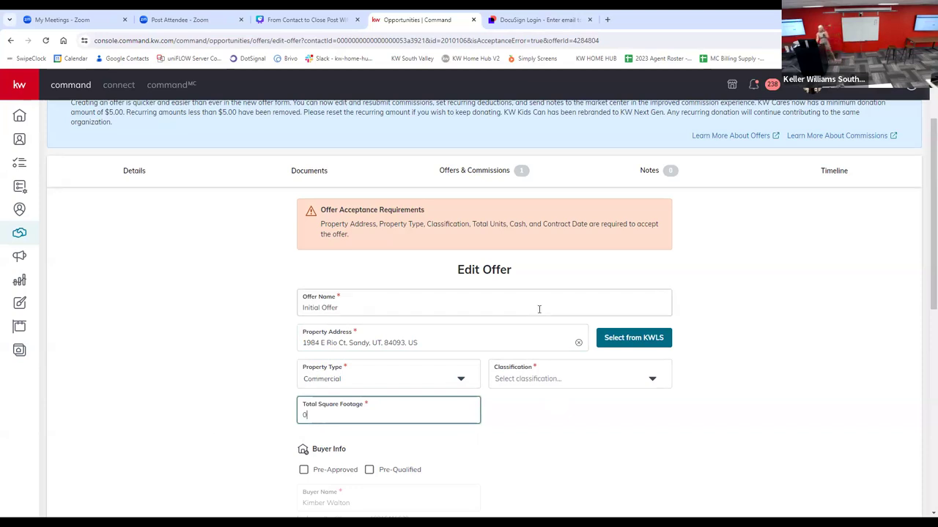
click(335, 374)
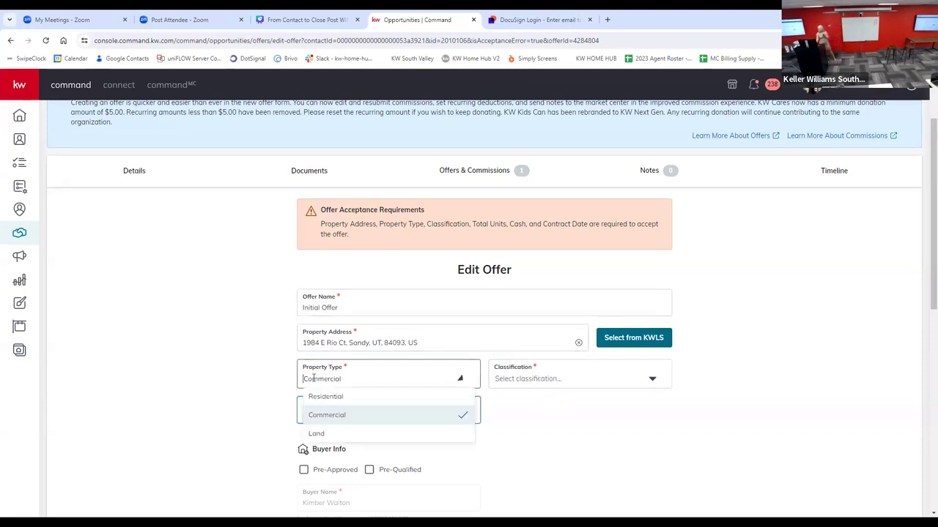
click(336, 437)
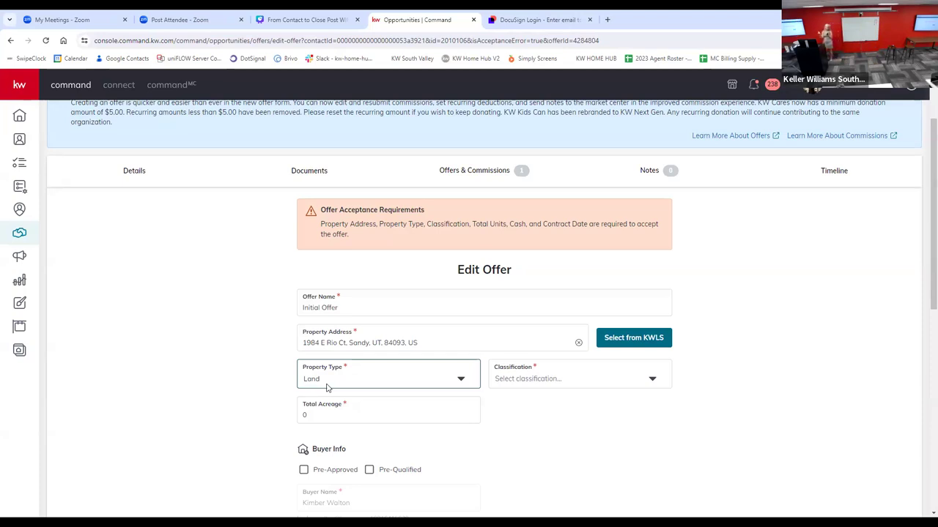
click(455, 378)
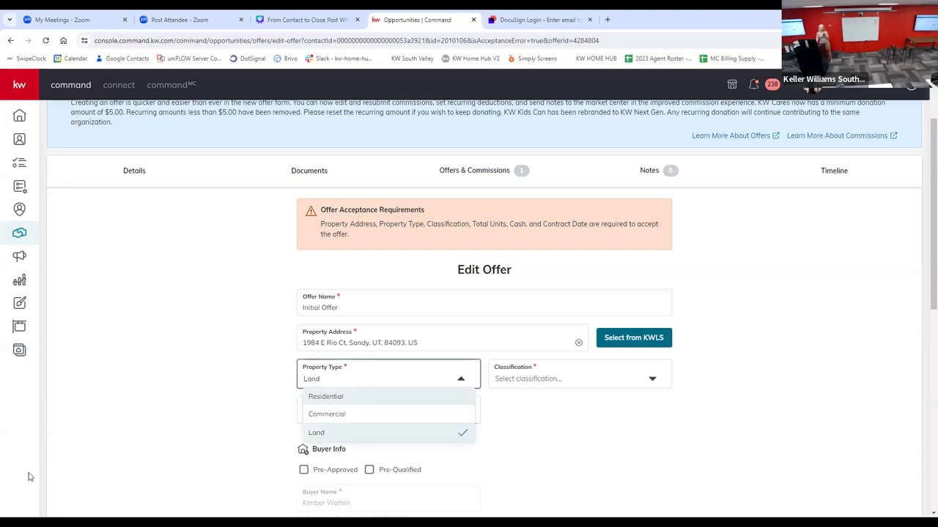
scroll(22, 462, down, 2)
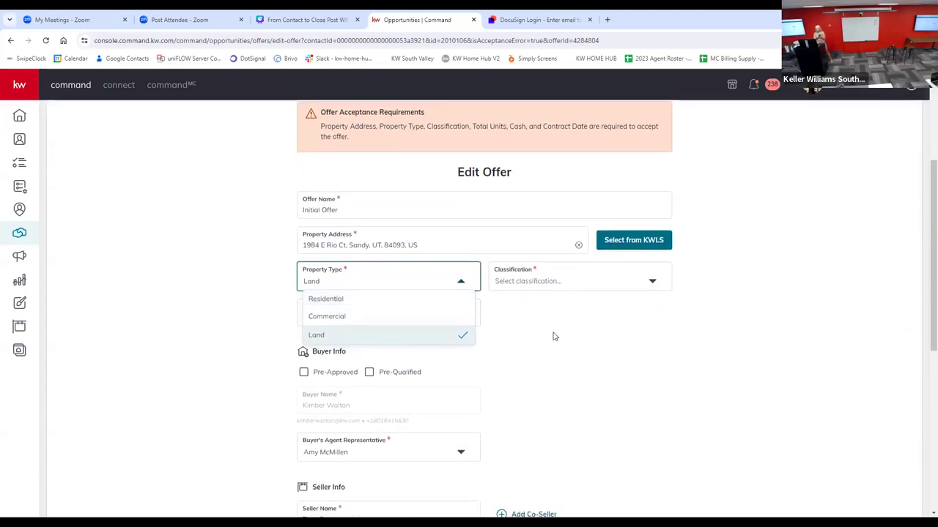
click(258, 363)
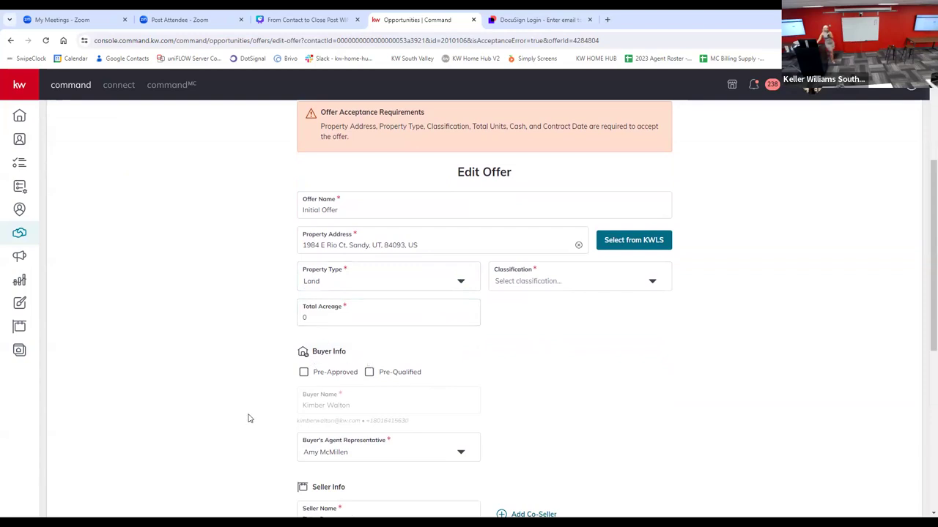
Step: Review the offer's buyer, seller, terms and comments sections, and look at the contract date calendar without choosing a date
scroll(410, 421, down, 1)
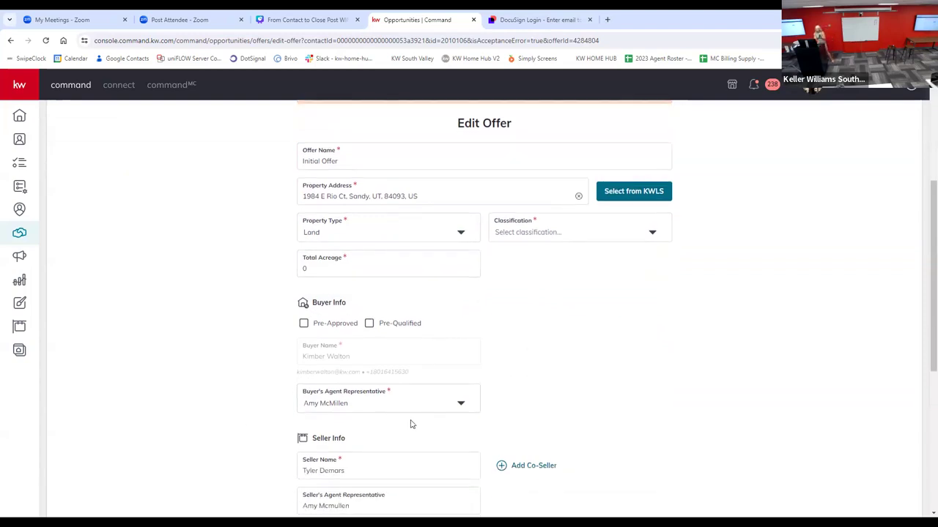
scroll(632, 389, down, 2)
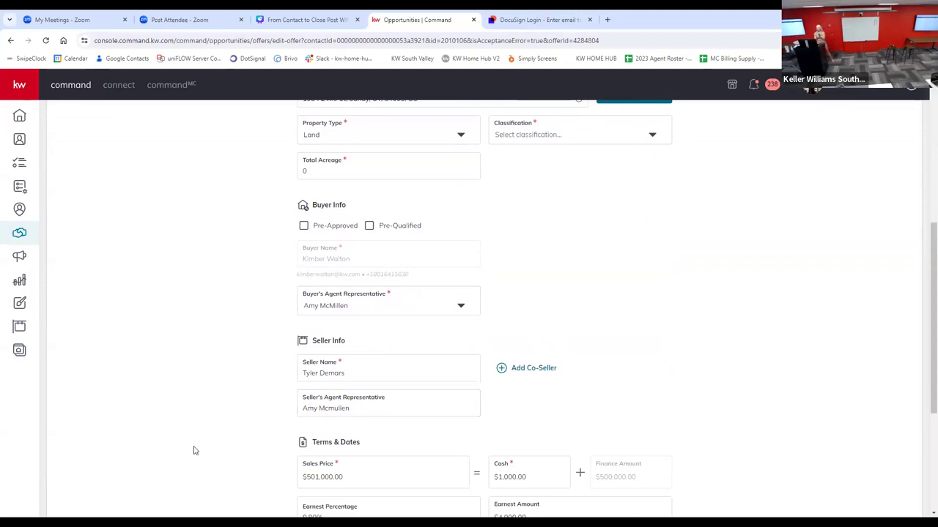
scroll(194, 450, down, 3)
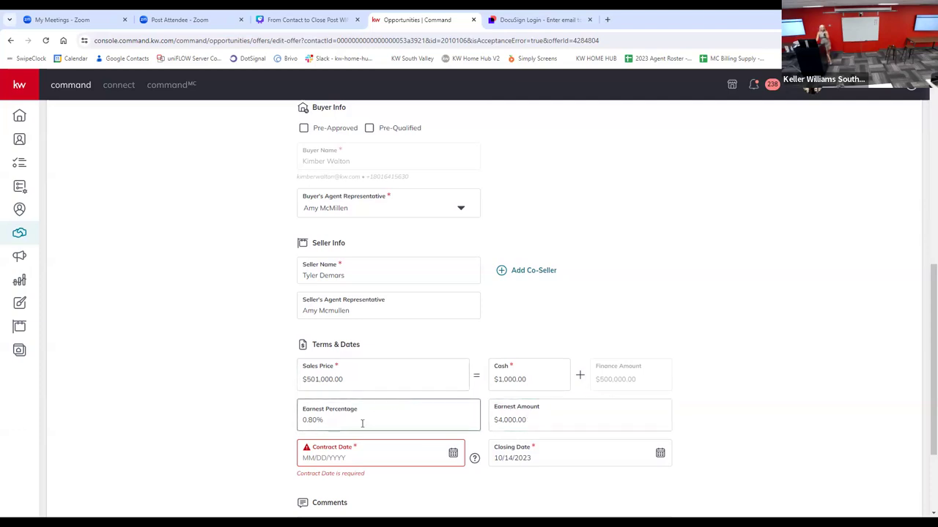
scroll(304, 408, down, 1)
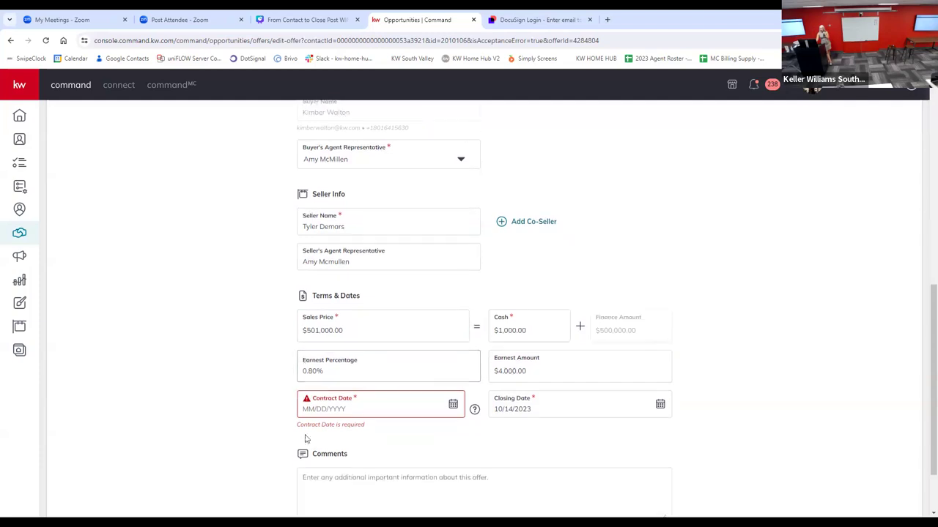
click(319, 371)
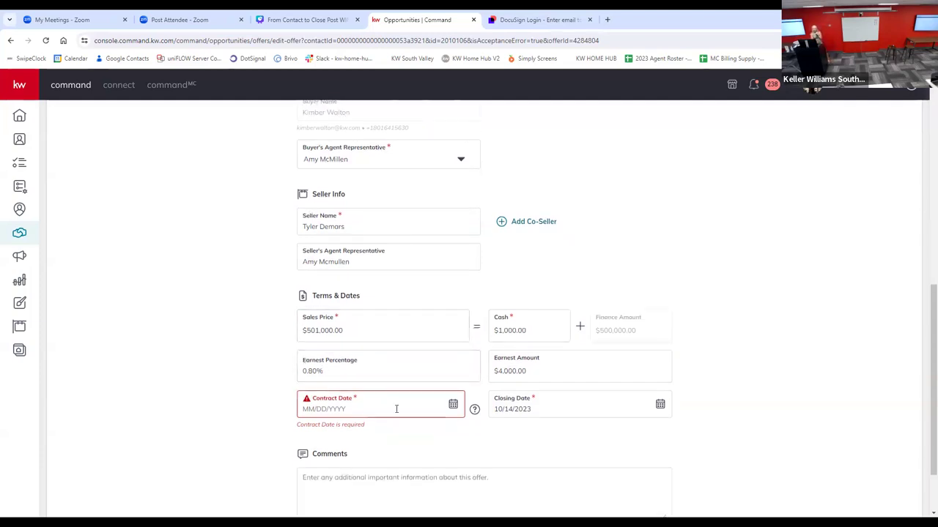
click(453, 405)
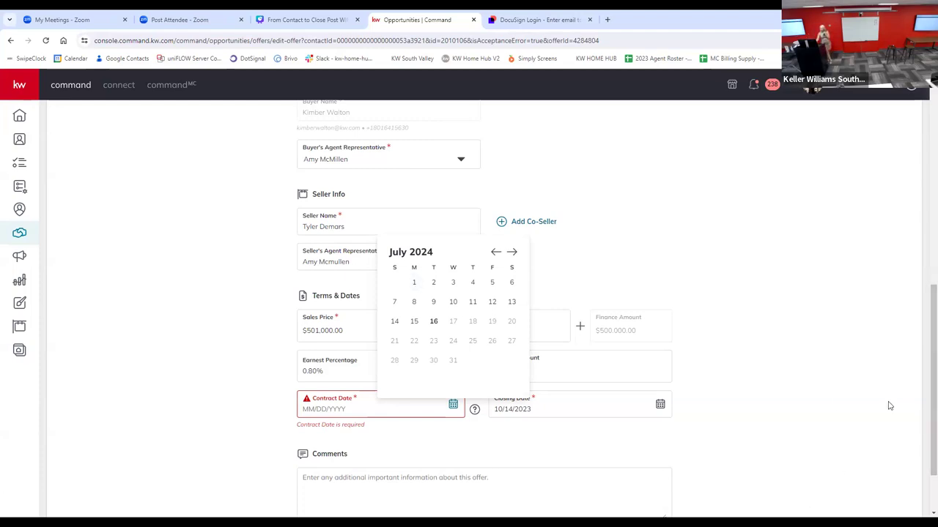
click(546, 426)
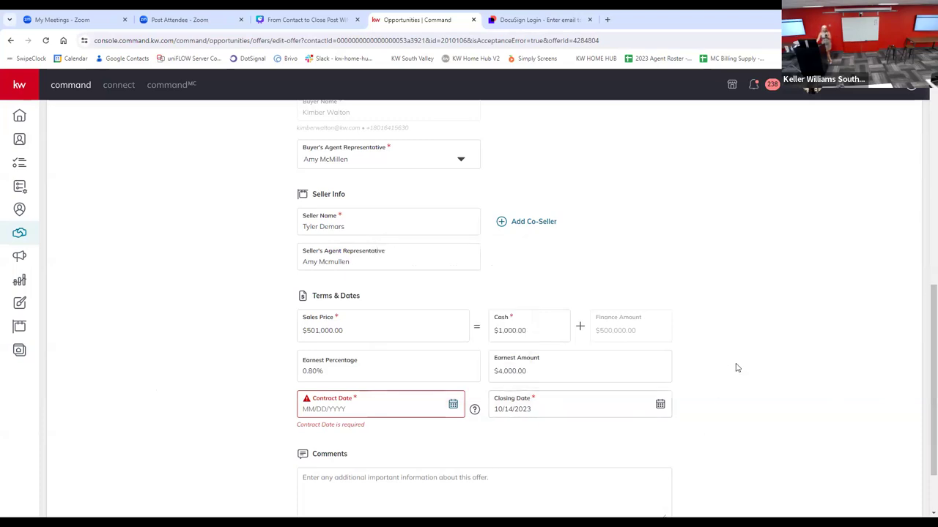
scroll(801, 310, down, 1)
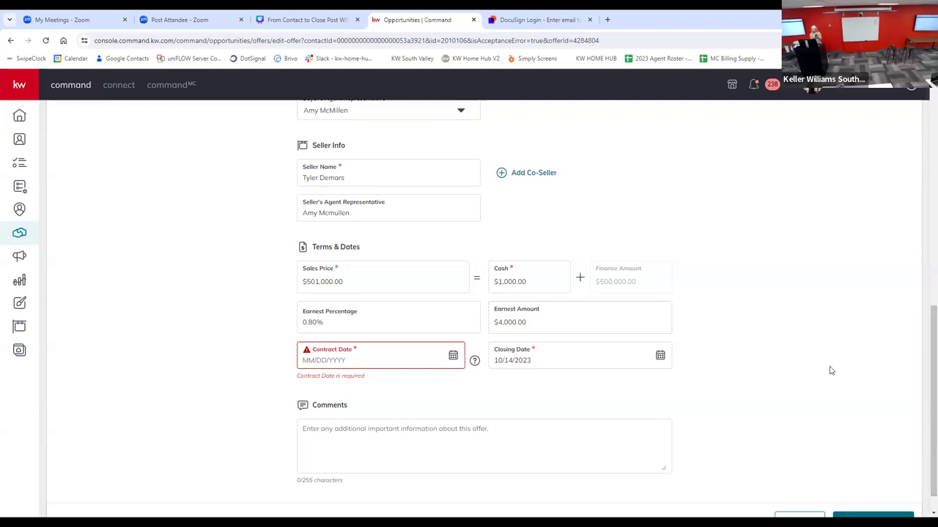
scroll(828, 371, down, 2)
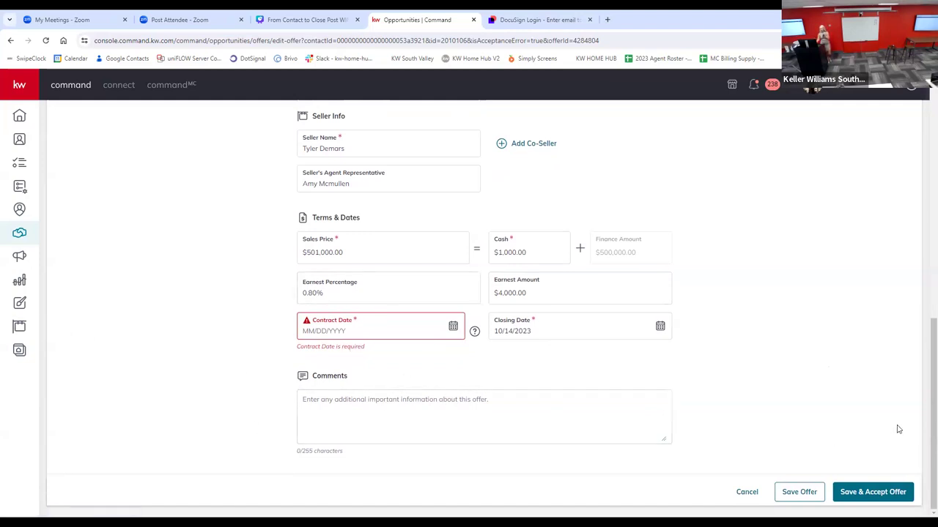
scroll(854, 471, up, 3)
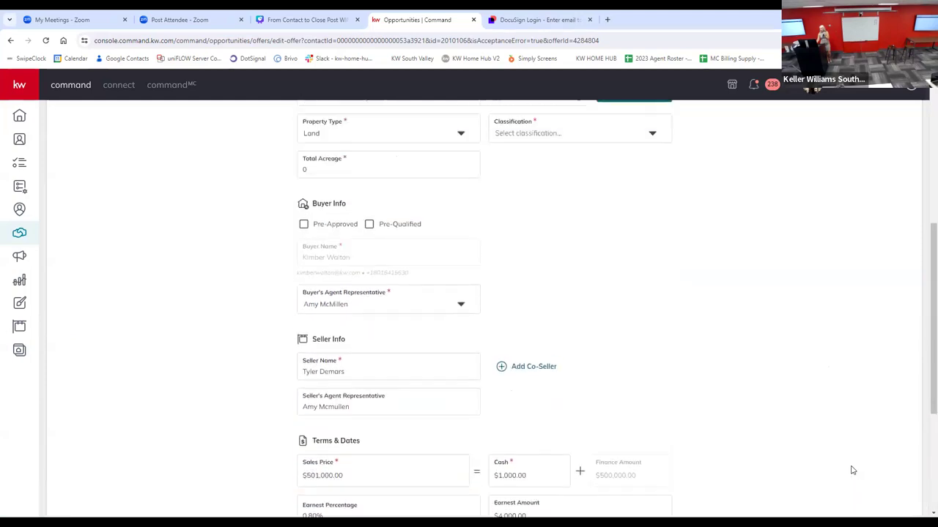
scroll(852, 470, up, 3)
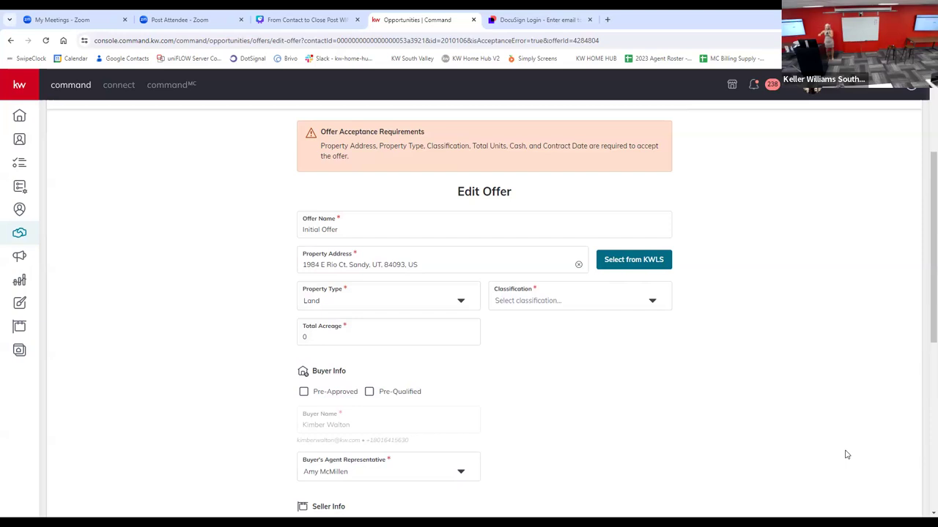
Step: Set the offer's contract date to July 16, 2024
scroll(821, 448, down, 5)
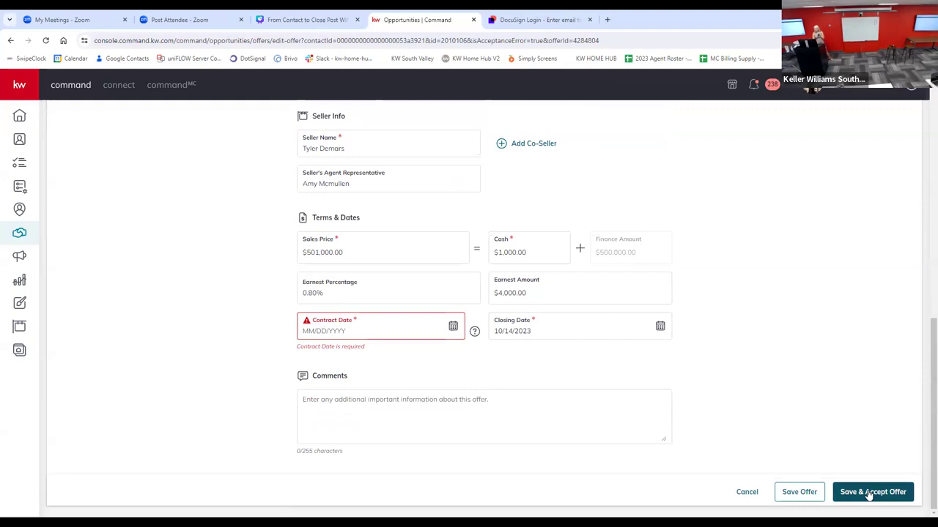
click(453, 326)
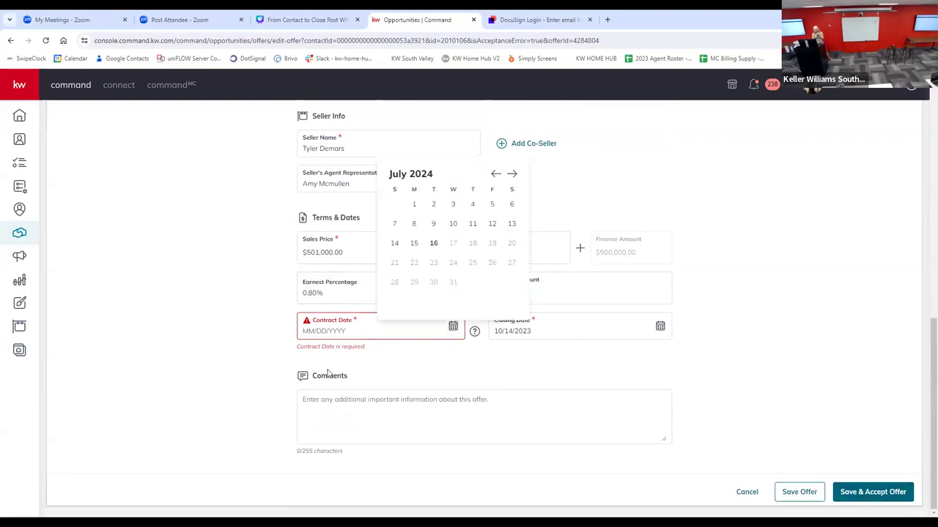
click(433, 243)
Step: Complete the offer's property details with type Residential, classification Resale and 1 total unit
scroll(436, 347, up, 5)
scroll(756, 457, down, 4)
scroll(374, 307, up, 6)
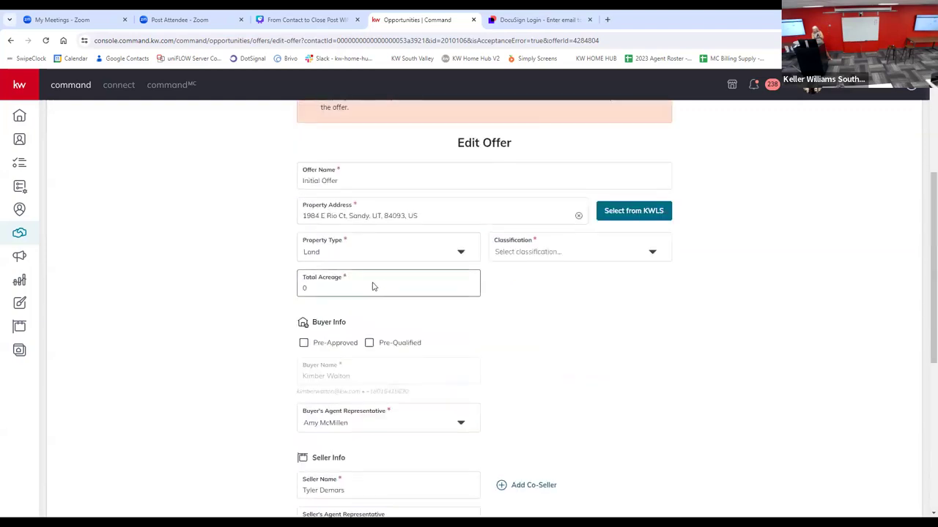
click(377, 251)
click(356, 270)
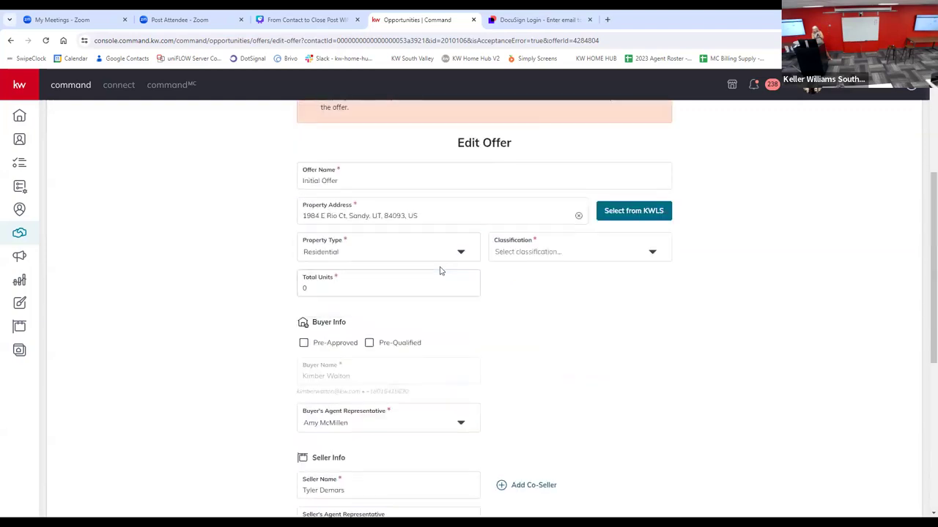
click(504, 251)
click(525, 274)
click(337, 291)
key(BackSpace)
text(1)
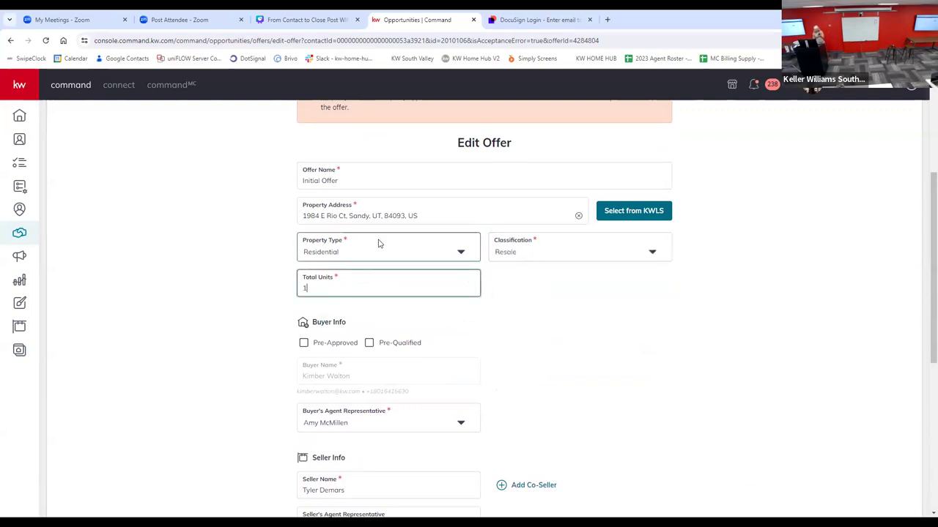
key(Tab)
scroll(776, 430, down, 1)
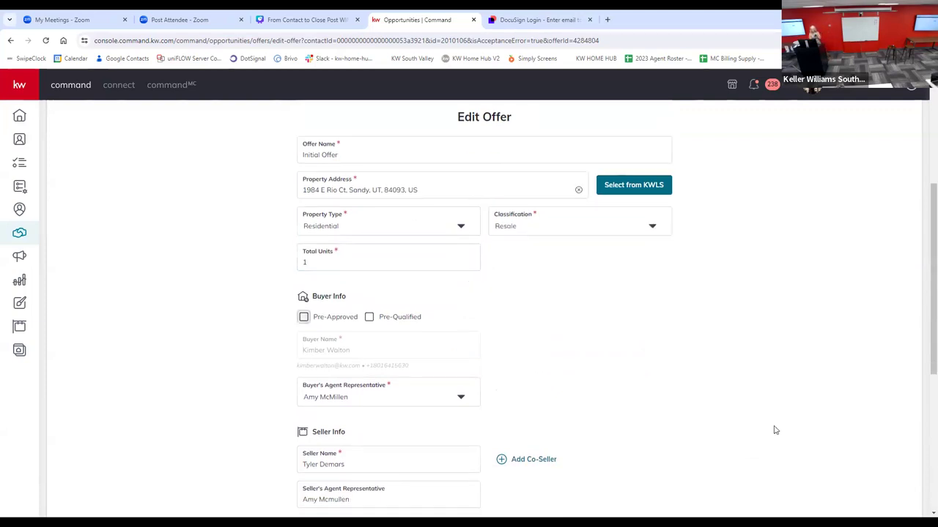
Step: Try to save and accept the offer, then check the form for the field that blocks acceptance
scroll(776, 431, down, 5)
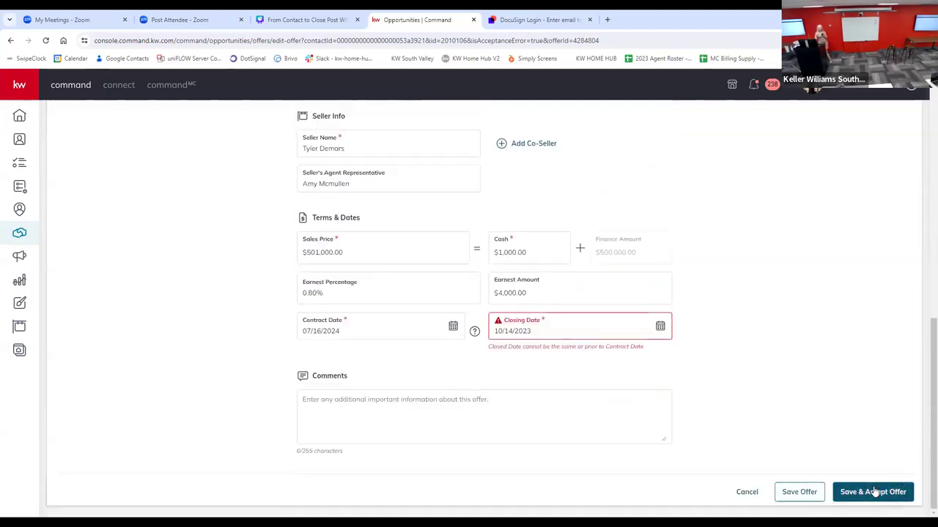
click(874, 492)
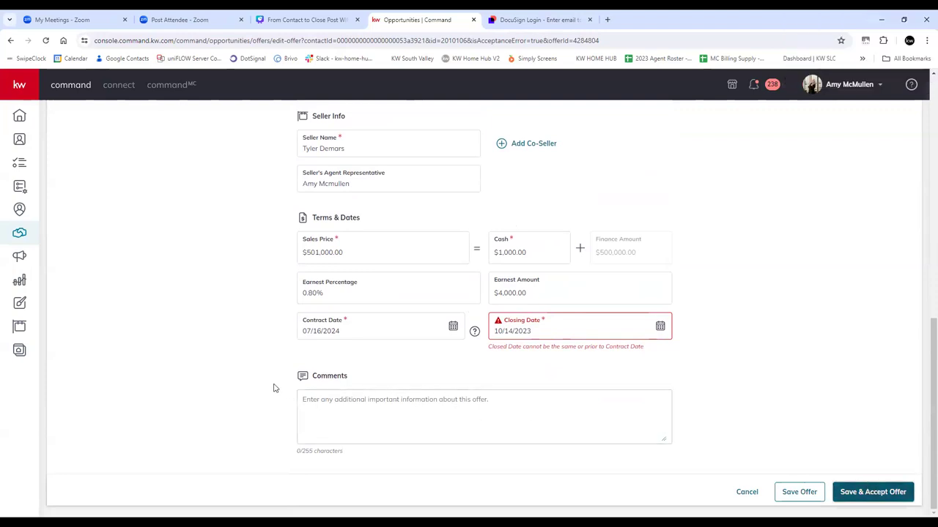
scroll(274, 387, up, 3)
scroll(274, 387, down, 2)
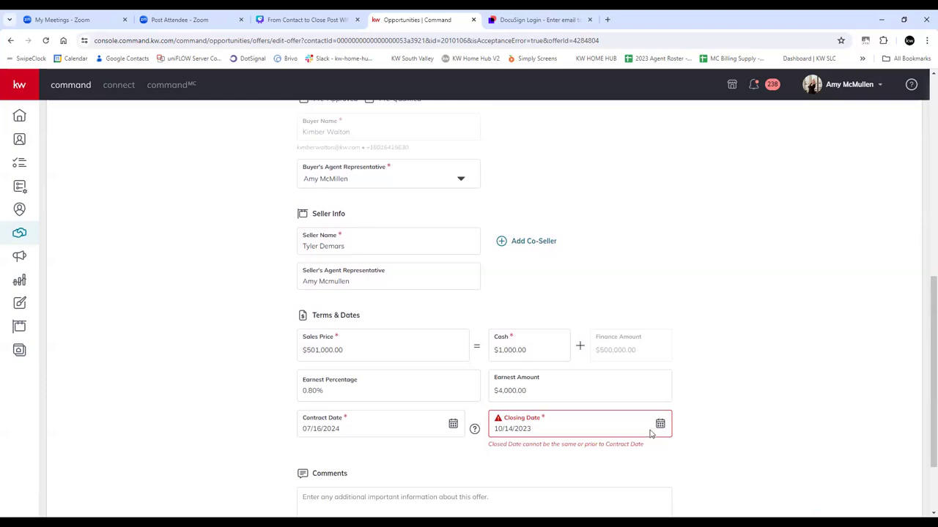
Step: Set the offer's closing date to October 23, 2023
click(661, 425)
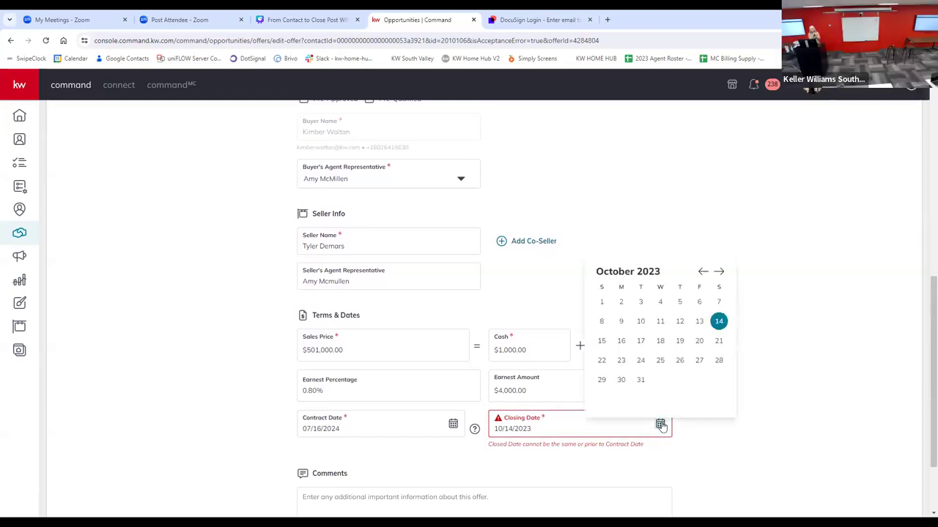
click(621, 360)
scroll(80, 476, down, 2)
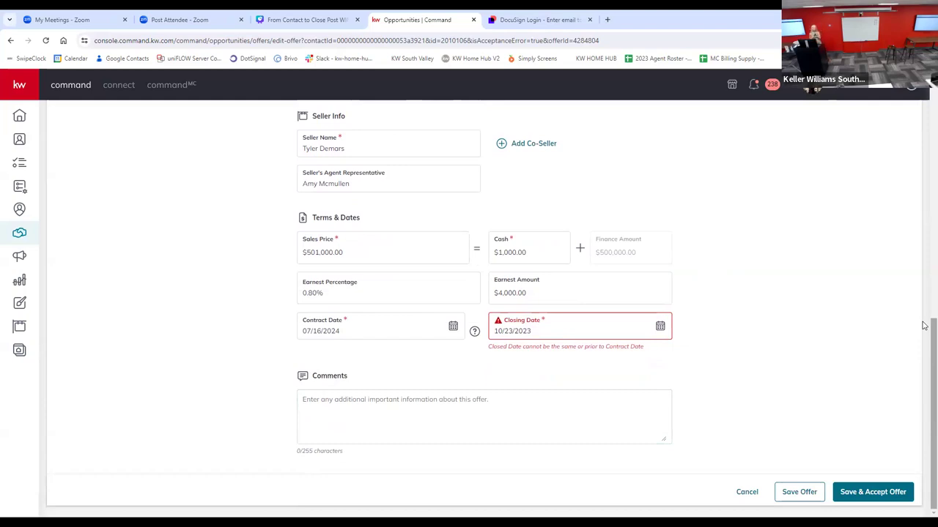
Step: Set the offer's closing date to September 2, 2024, and save and accept the offer
click(660, 327)
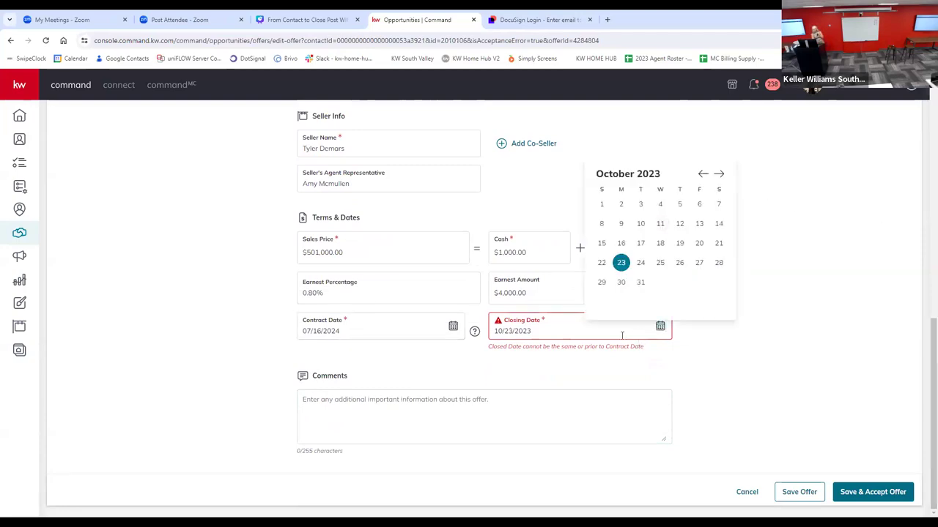
click(718, 174)
click(719, 173)
click(718, 174)
click(719, 173)
click(719, 173)
click(719, 174)
click(718, 173)
click(719, 174)
click(719, 173)
click(719, 173)
click(718, 174)
click(622, 205)
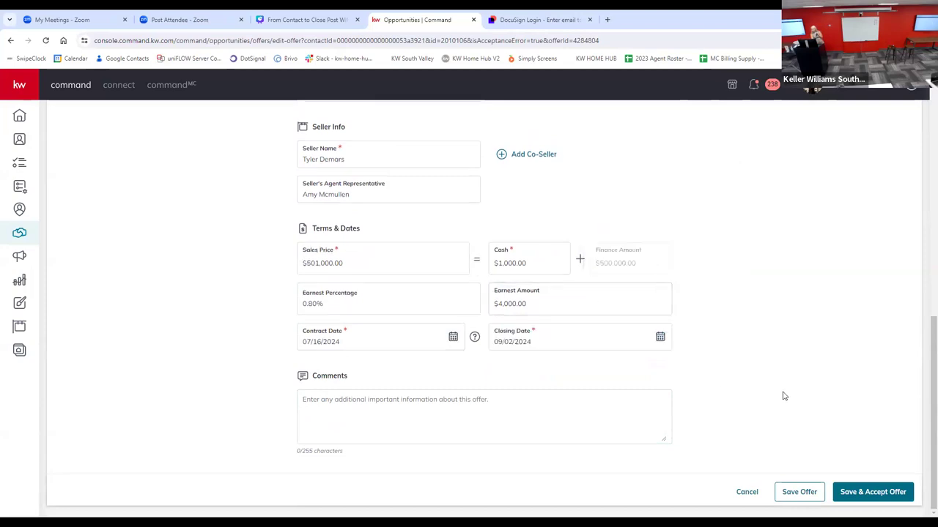
click(886, 495)
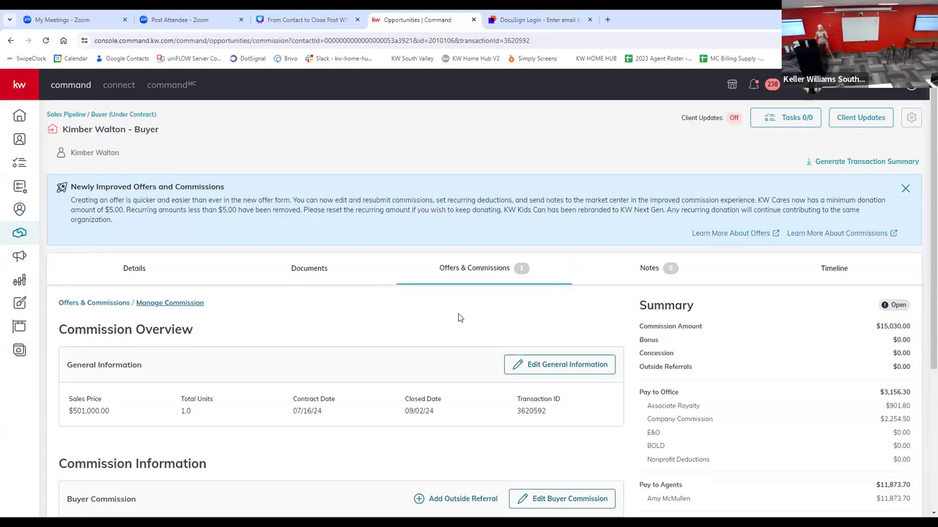
Step: Review the commission overview and its editable general information, closing the general information without changes
scroll(237, 370, down, 1)
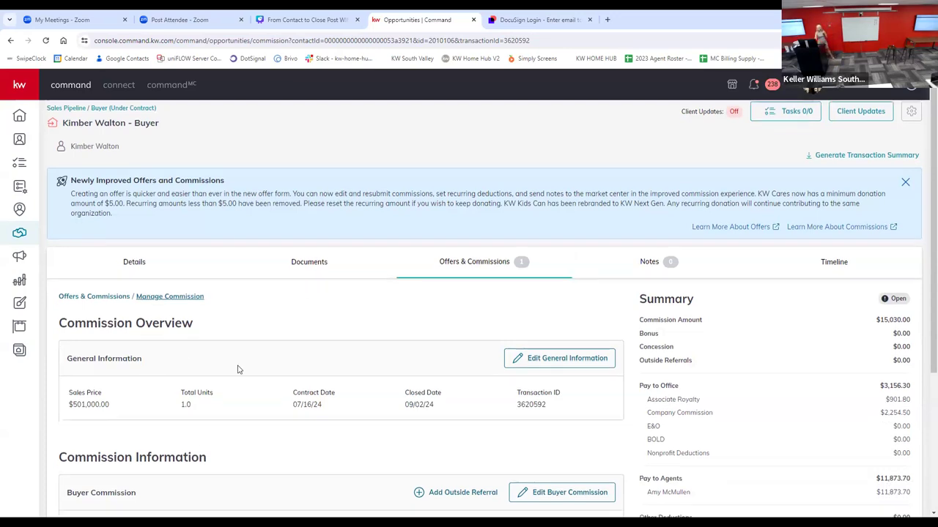
scroll(237, 370, down, 3)
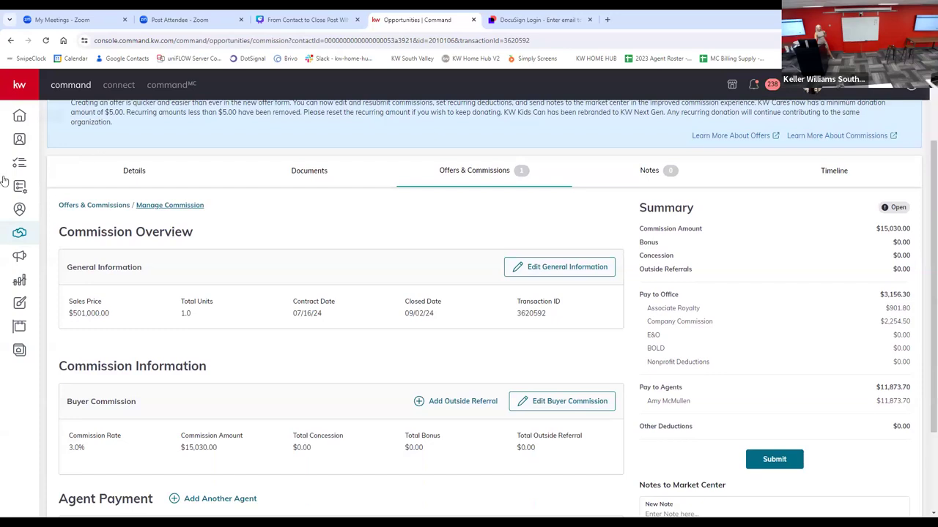
scroll(4, 232, up, 2)
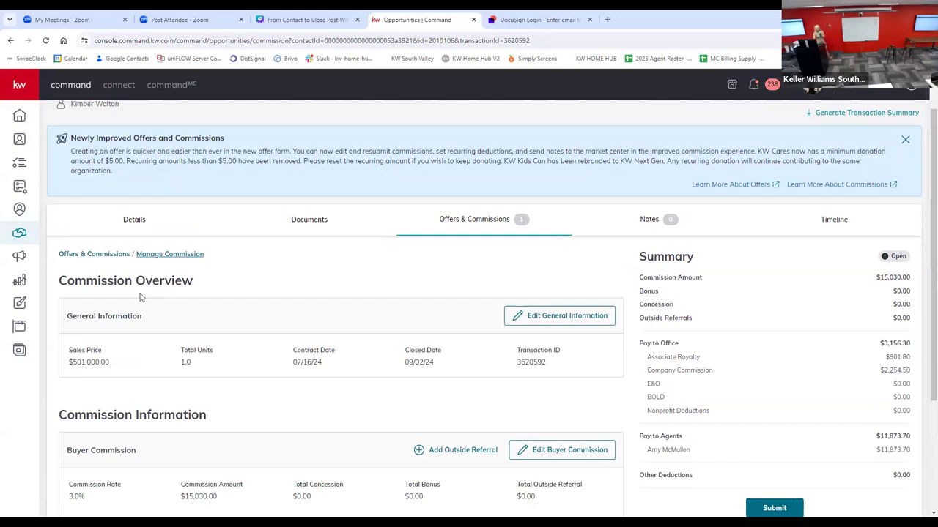
click(527, 320)
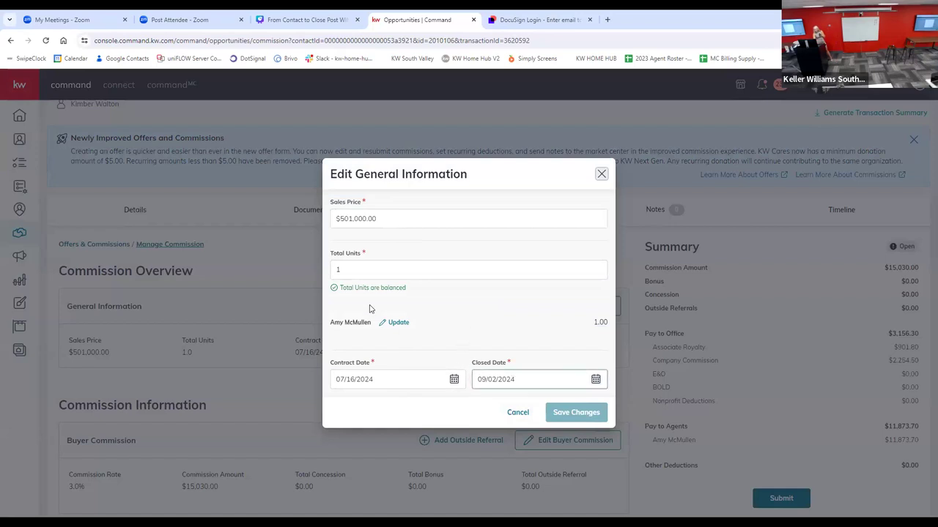
click(518, 414)
scroll(427, 335, down, 2)
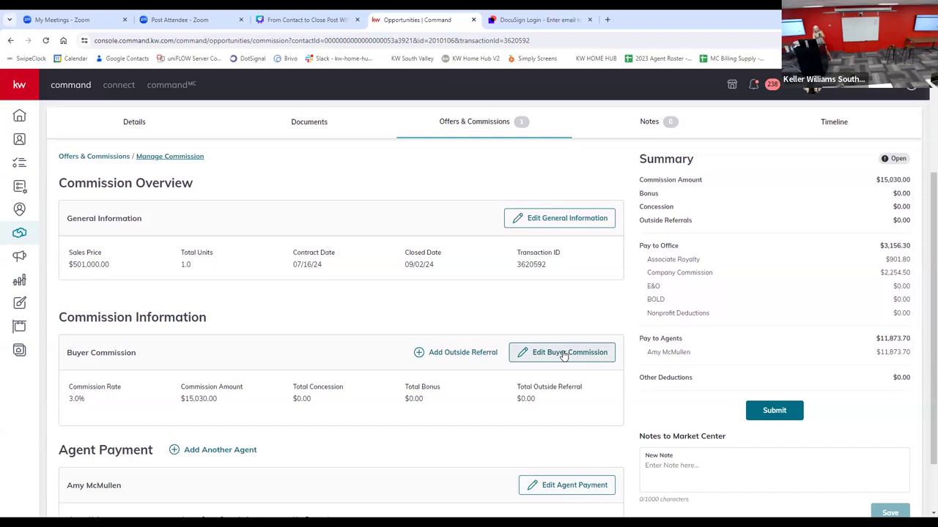
Step: Open the buyer commission for editing and add a total bonus of $395
click(564, 355)
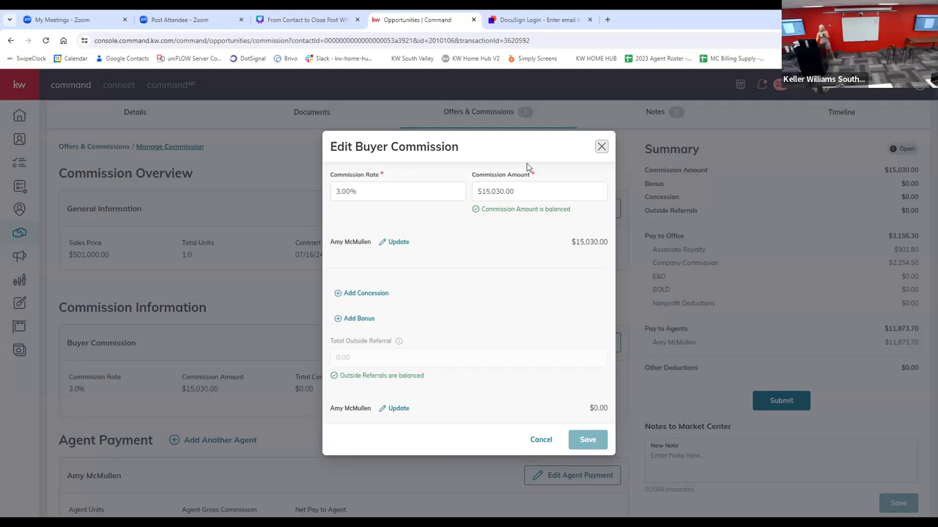
drag(546, 195, 476, 202)
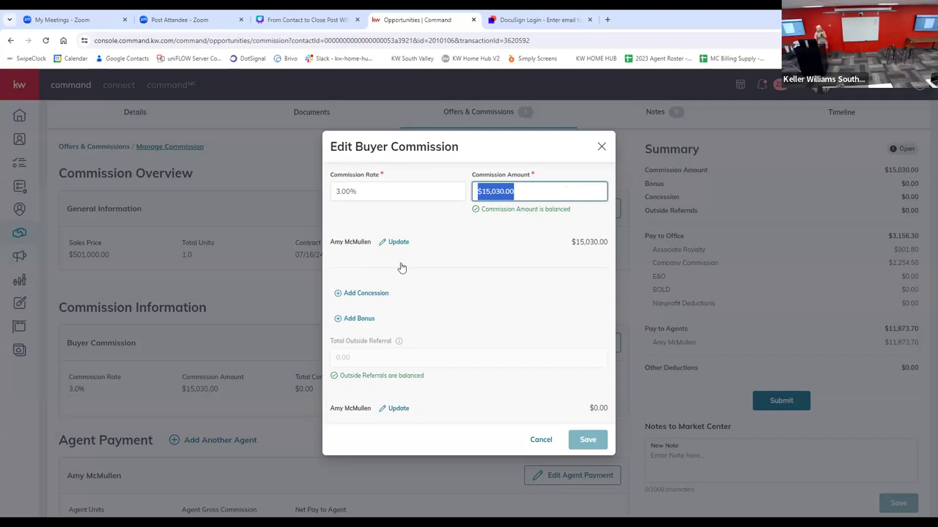
click(519, 191)
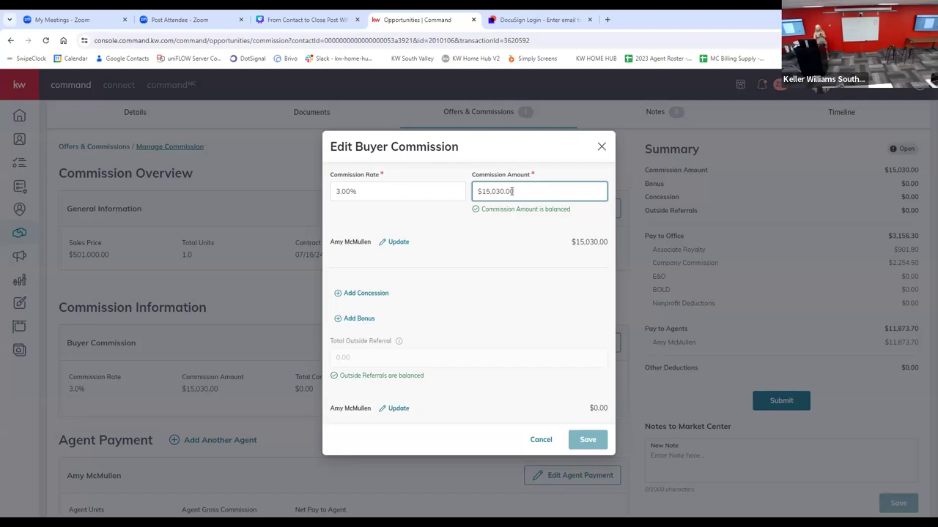
click(355, 320)
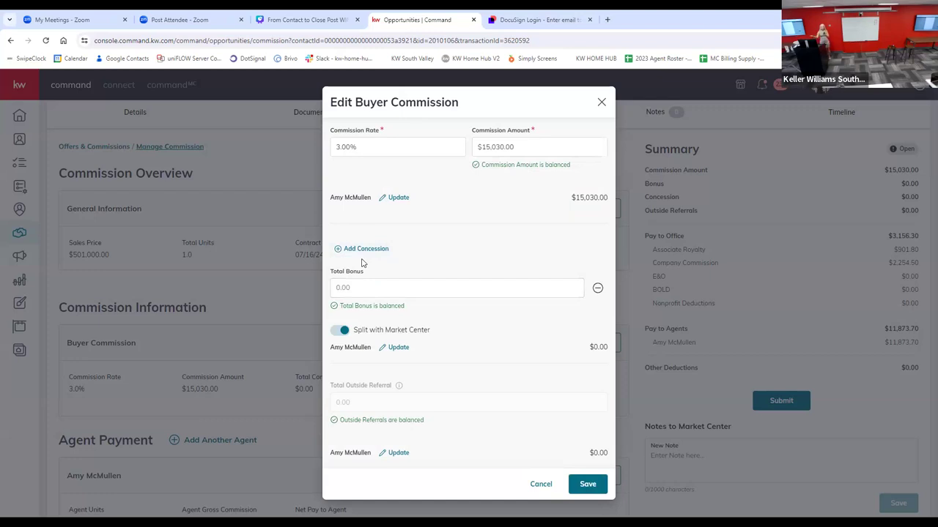
click(348, 286)
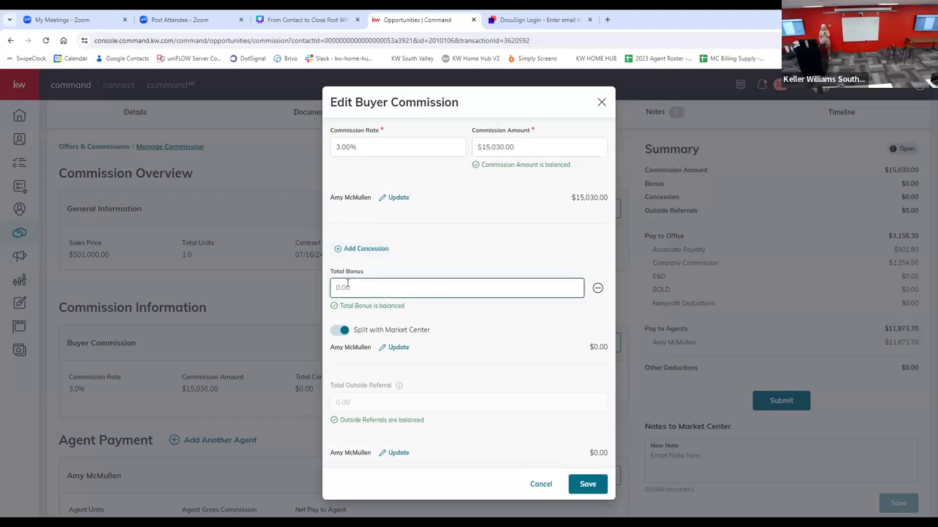
text(395)
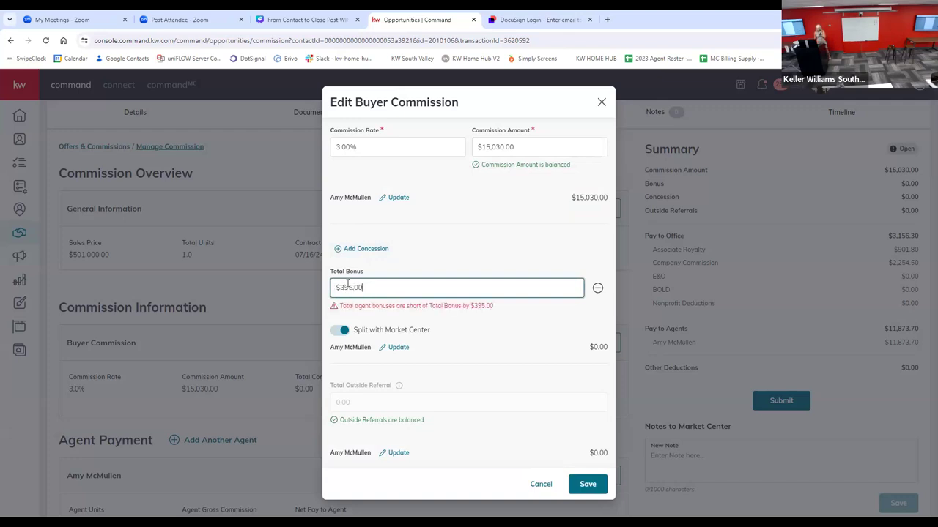
key(Tab)
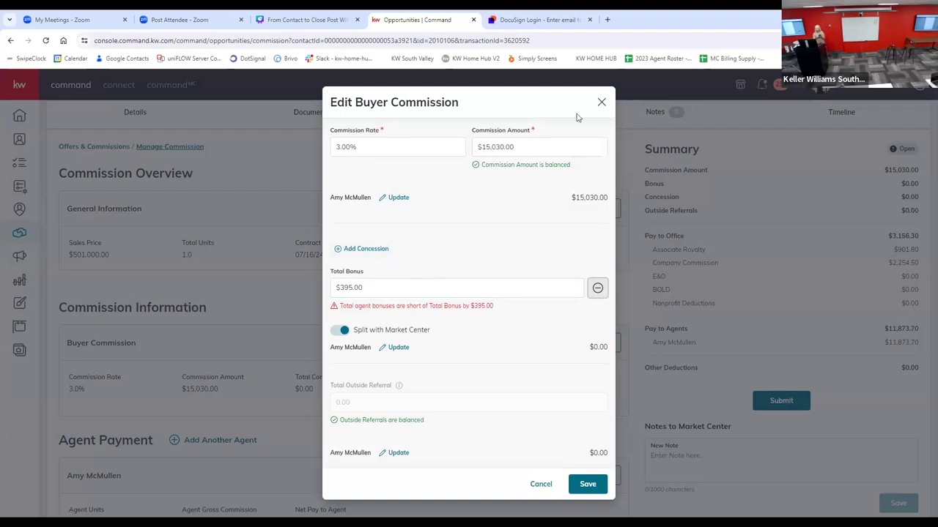
Step: Set the buyer commission amount to $15,425
drag(533, 153, 490, 147)
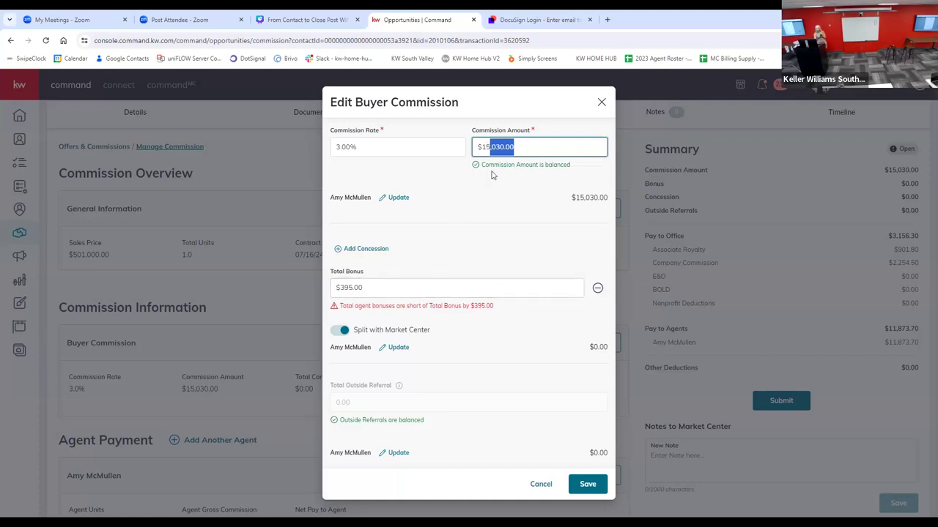
click(474, 206)
click(511, 148)
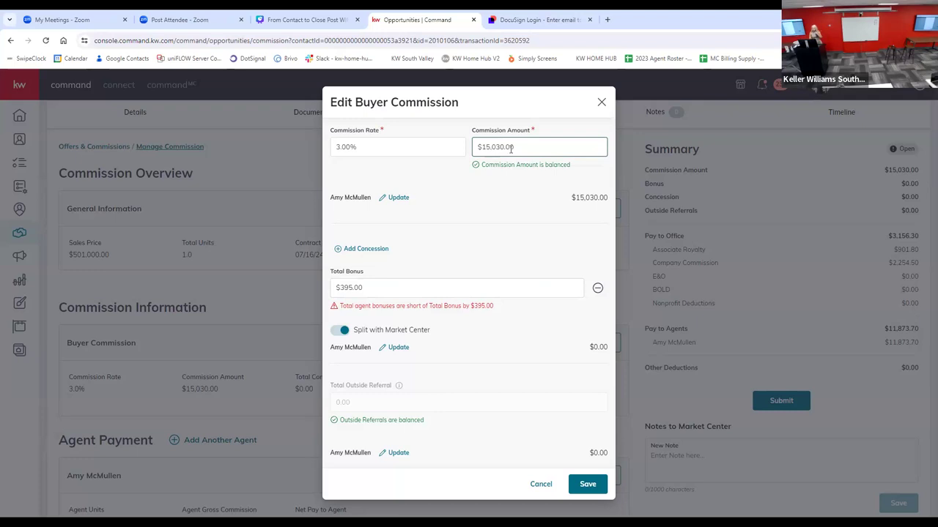
drag(510, 148, 455, 132)
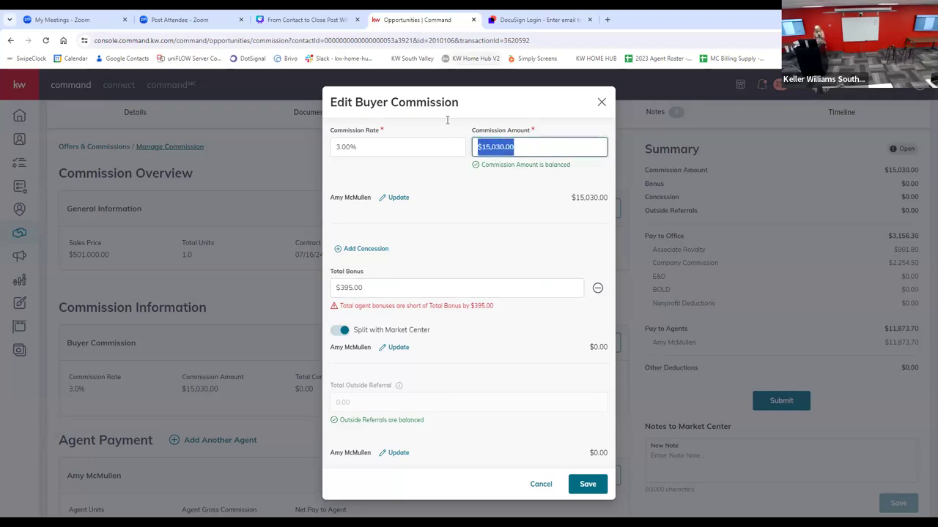
text(15425)
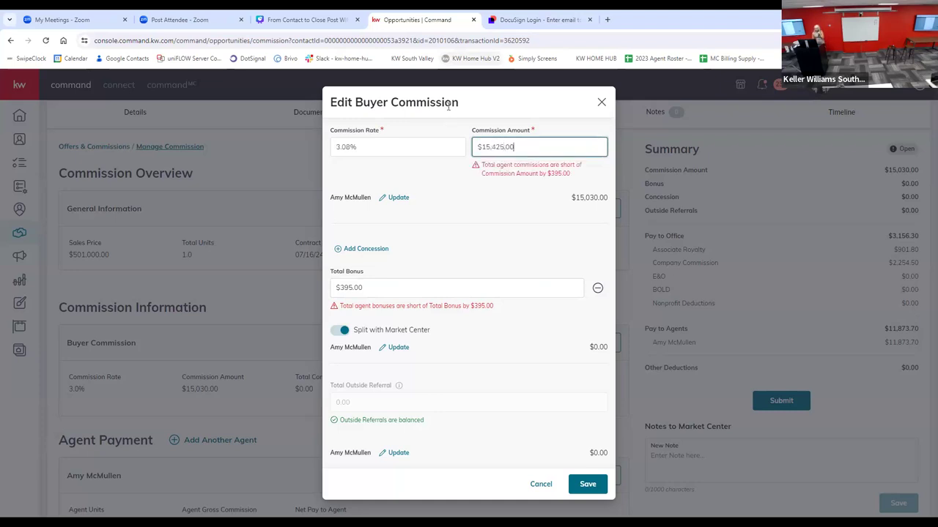
key(Tab)
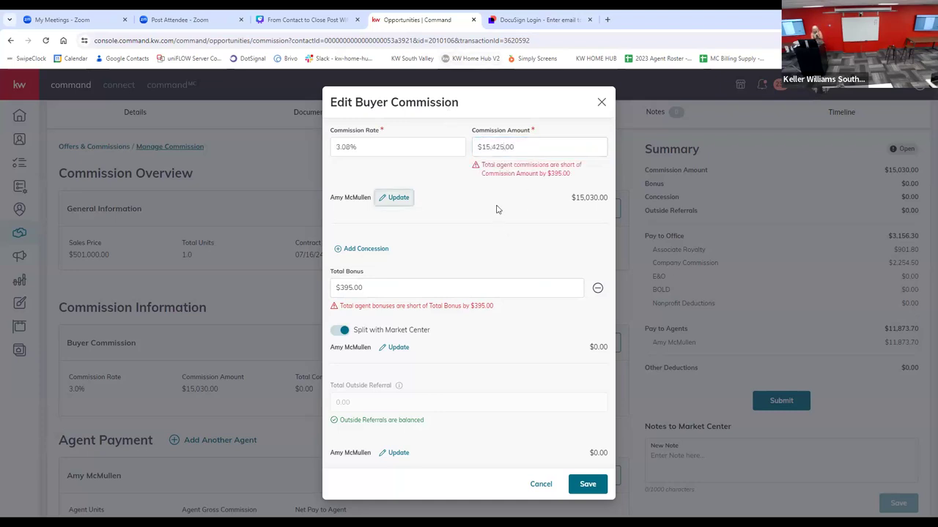
Step: Turn off splitting the bonus with the market center, and discard the buyer commission edits
click(390, 289)
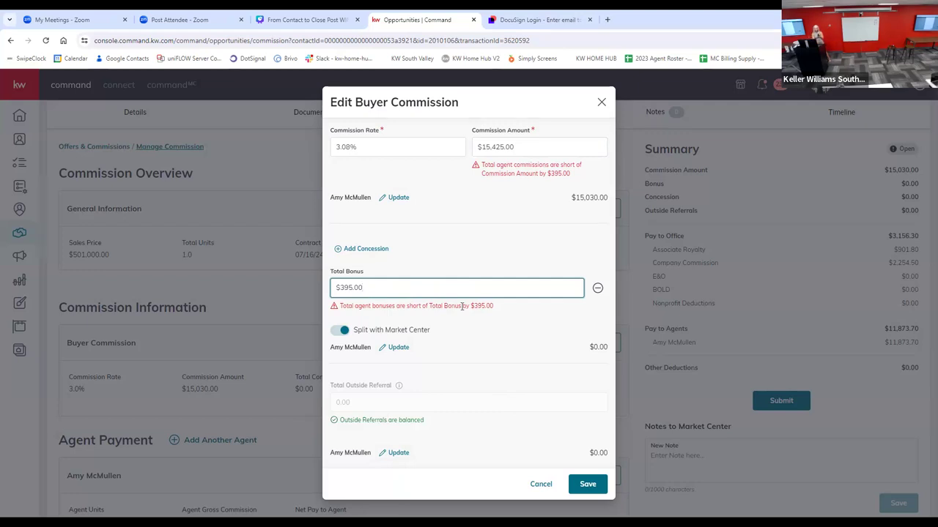
click(342, 332)
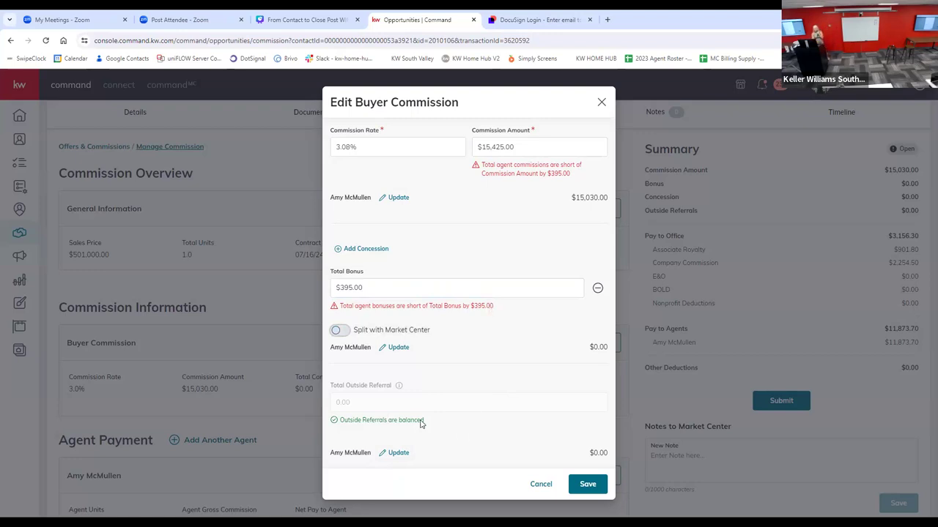
click(541, 484)
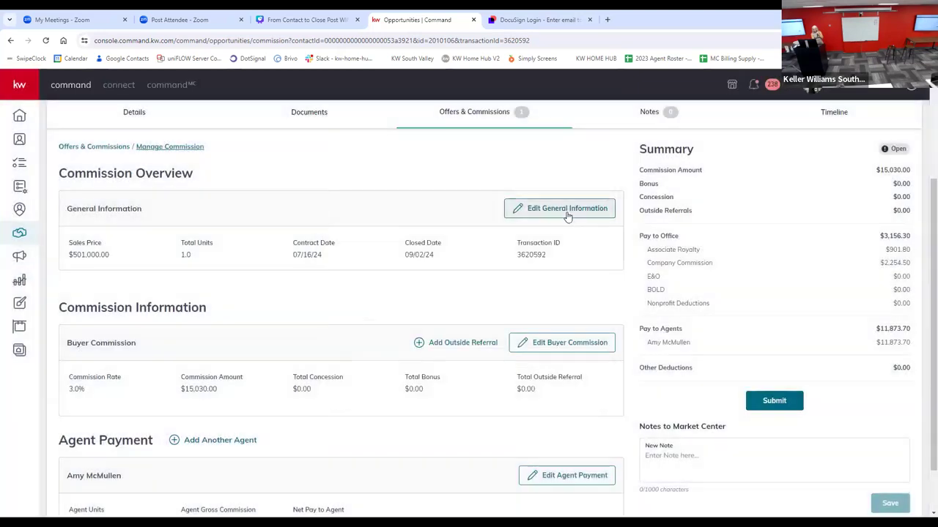
Step: Open the agent's payment details from the general information and set the agent's bonus to $395
click(564, 213)
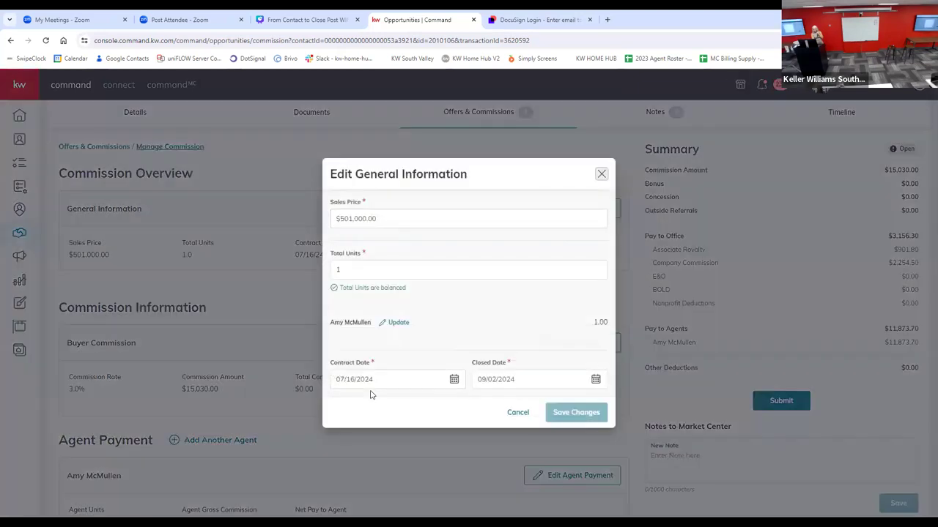
click(394, 323)
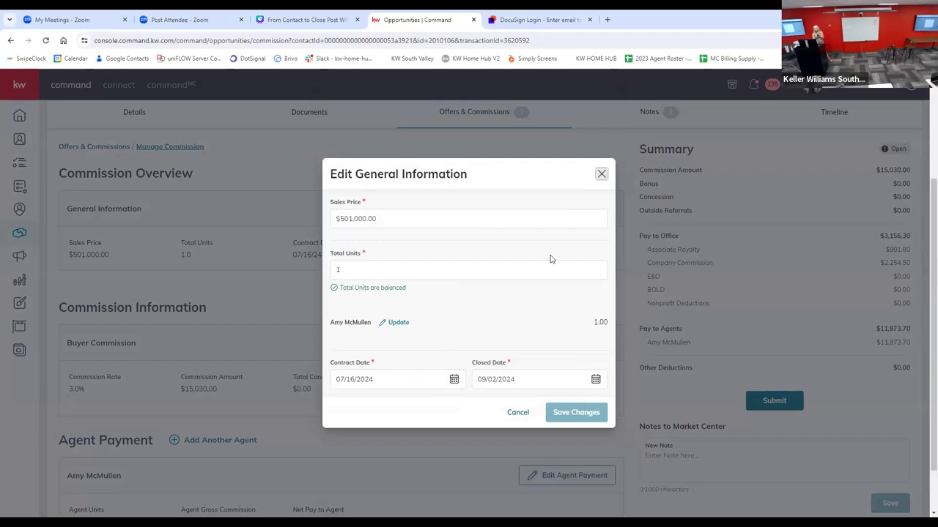
click(388, 322)
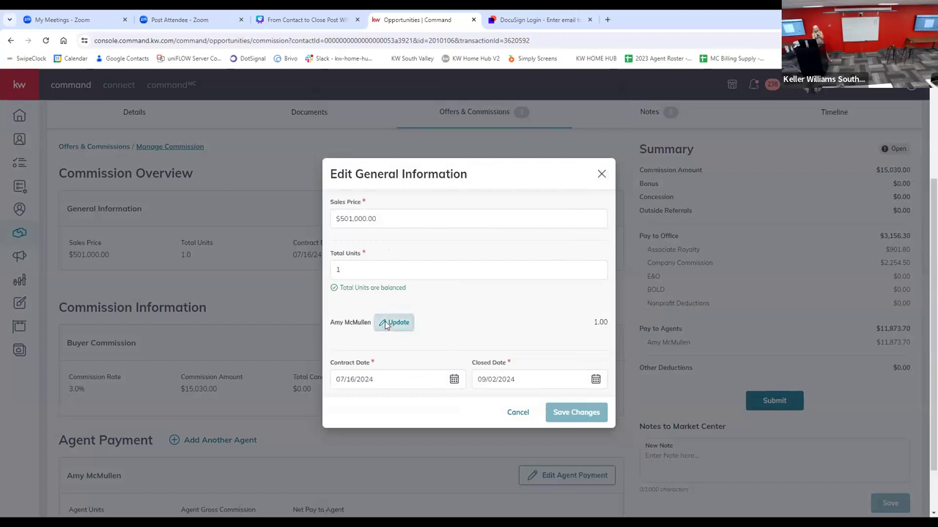
scroll(427, 212, down, 5)
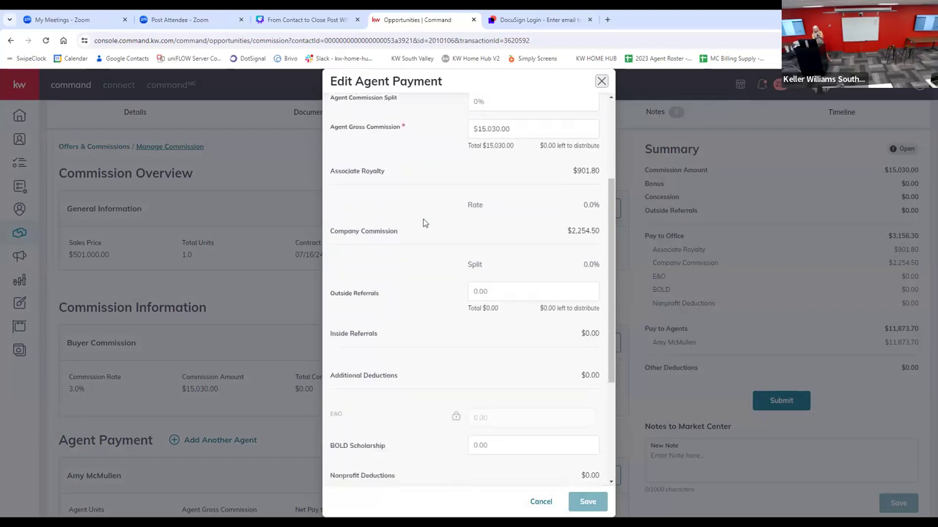
scroll(427, 222, up, 5)
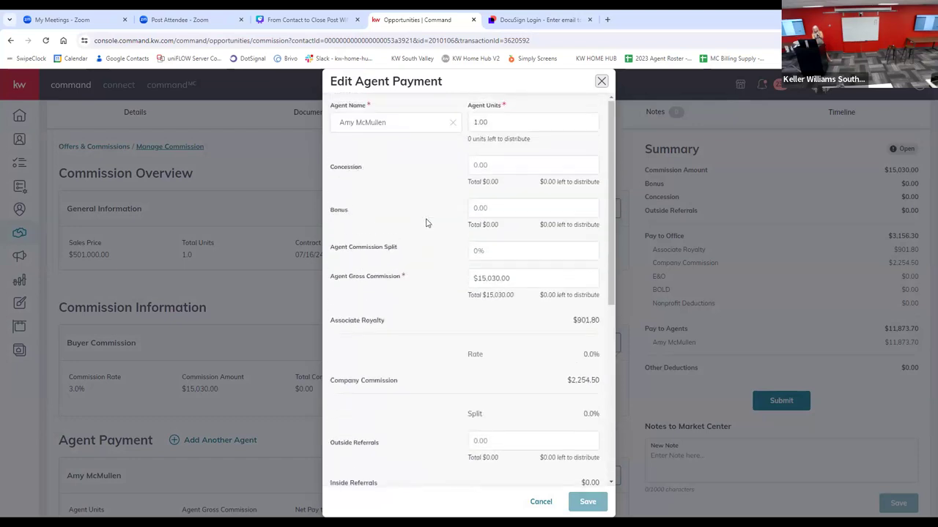
click(485, 163)
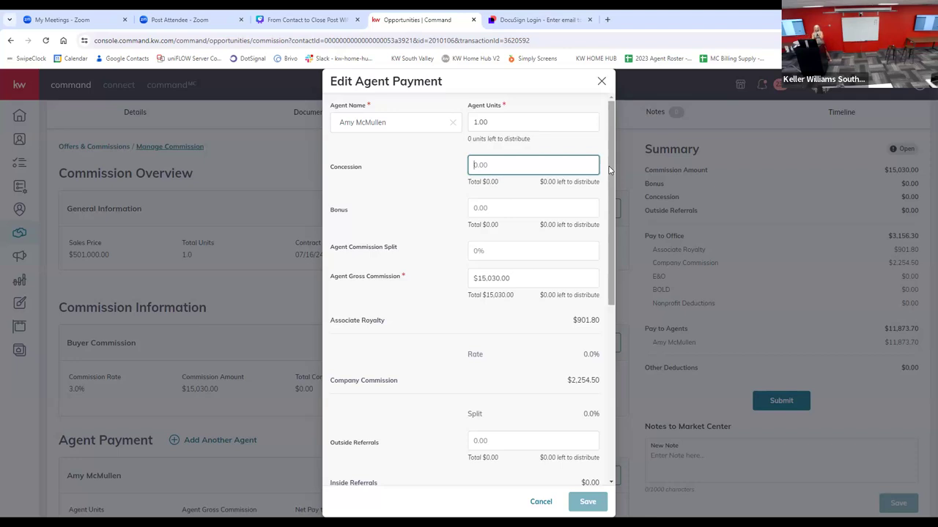
click(498, 211)
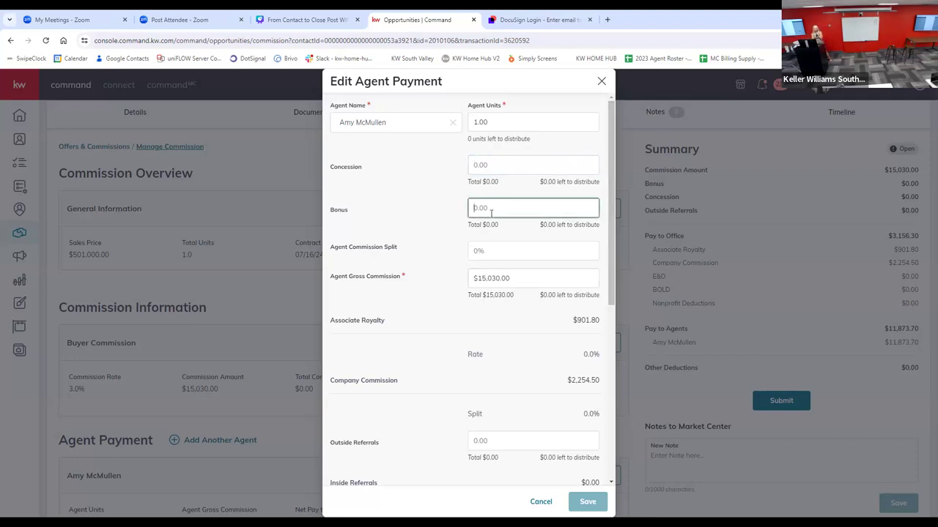
text(395.00)
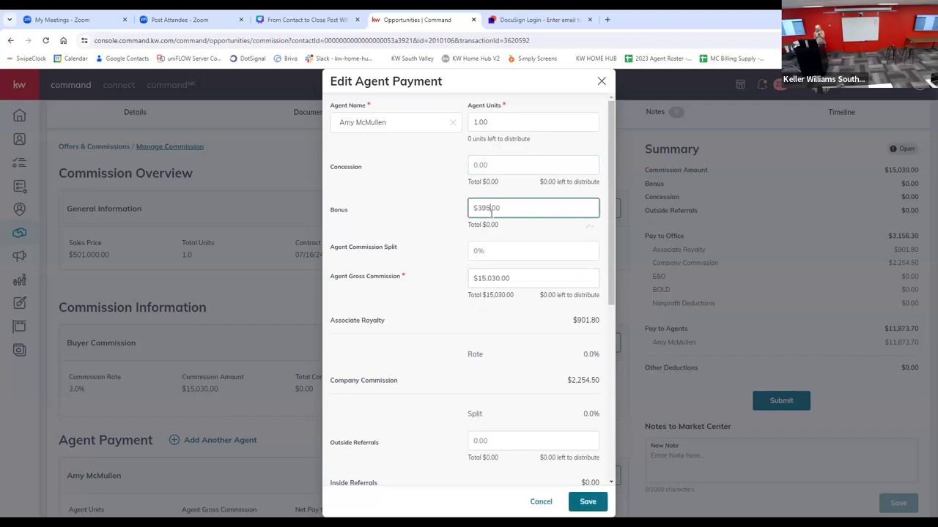
key(Tab)
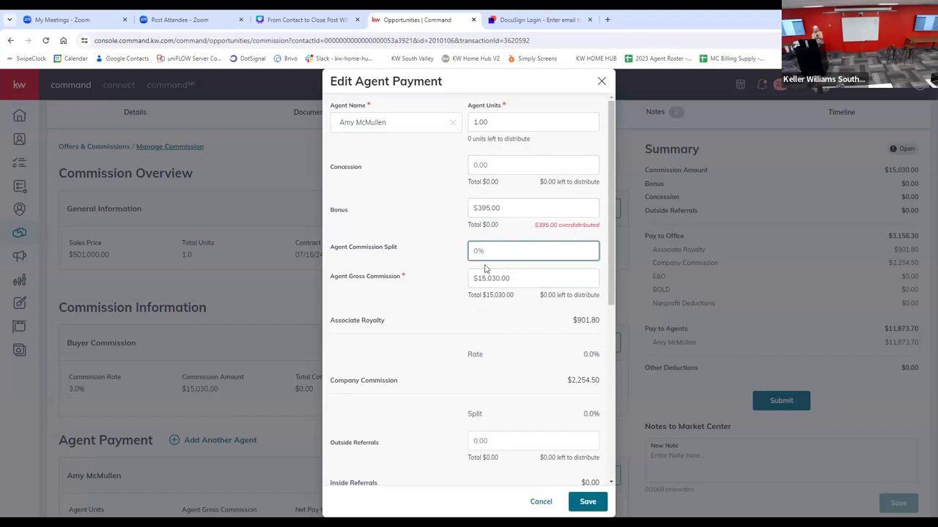
Step: Set the agent gross commission to $15,425
drag(518, 278, 449, 288)
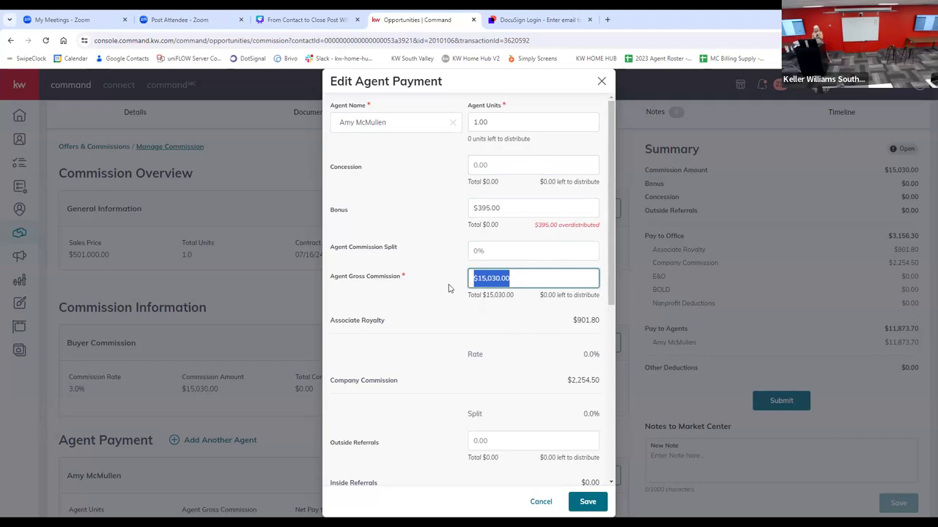
text(15425)
key(Tab)
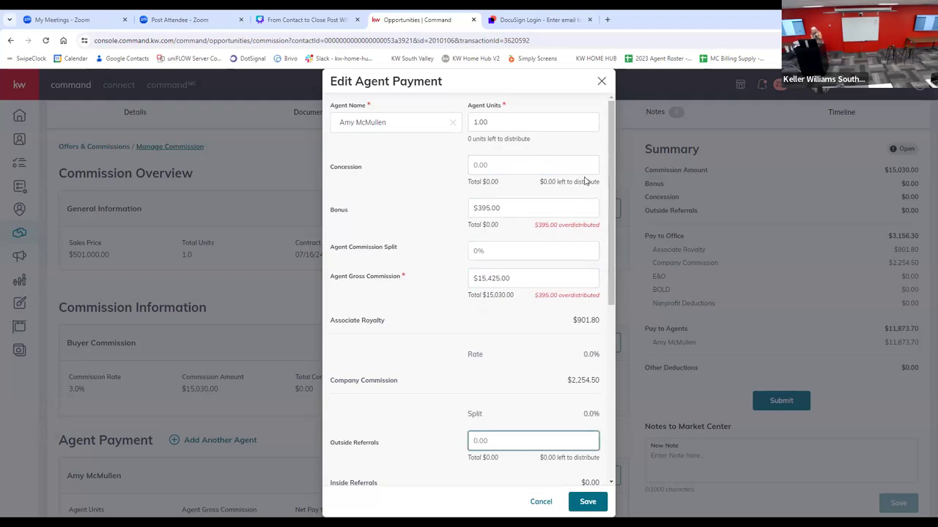
click(531, 205)
Step: Enter an outside referral of $1,000 in the agent payment
scroll(479, 360, down, 2)
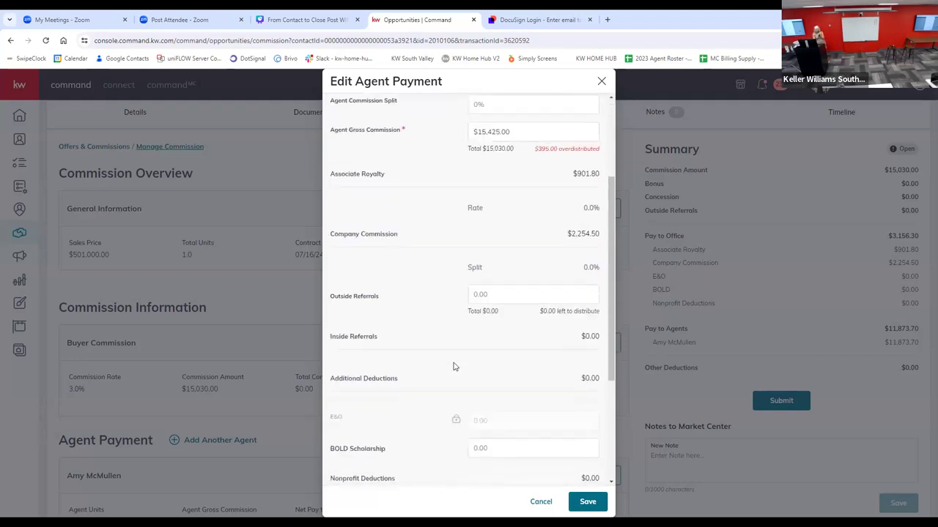
click(513, 291)
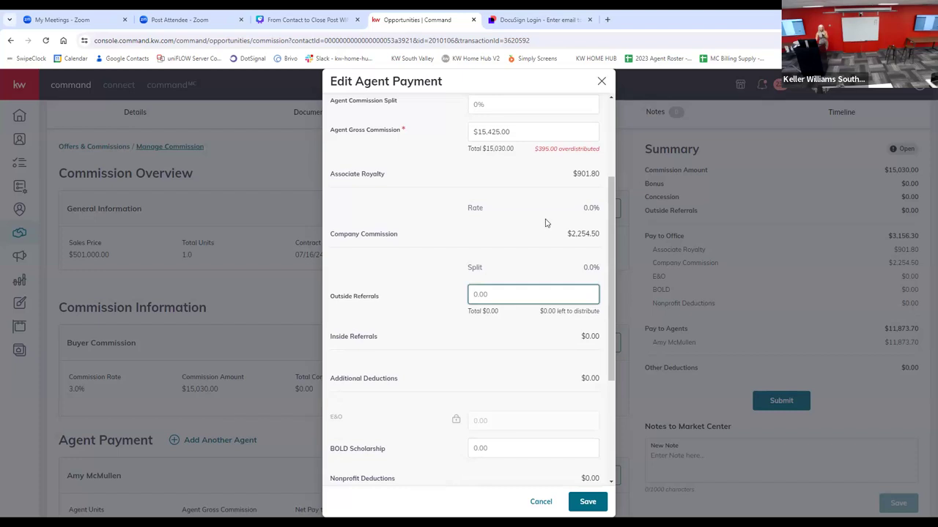
text(1000)
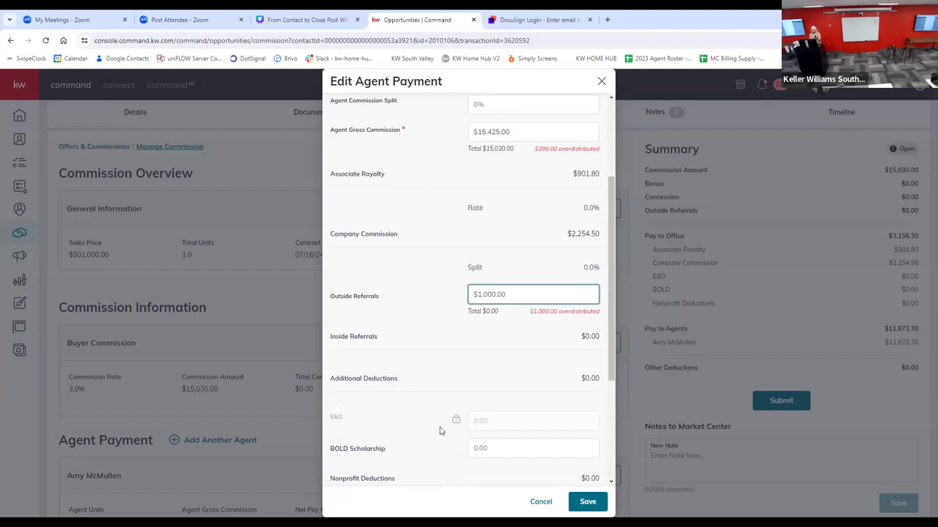
Step: Review the agent payment's additional deductions, nonprofit deductions, net to agent, and extra payment options
scroll(442, 432, down, 3)
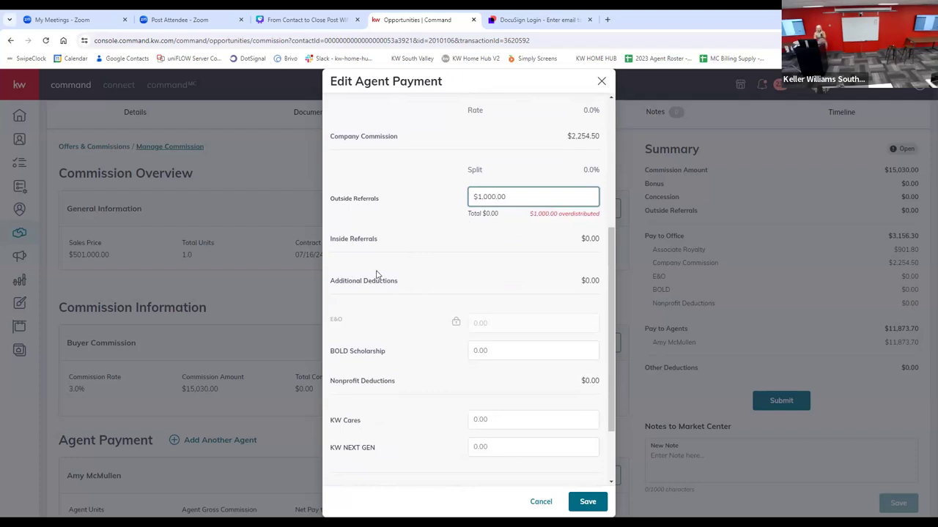
drag(361, 281, 356, 280)
scroll(576, 305, down, 1)
scroll(576, 305, down, 2)
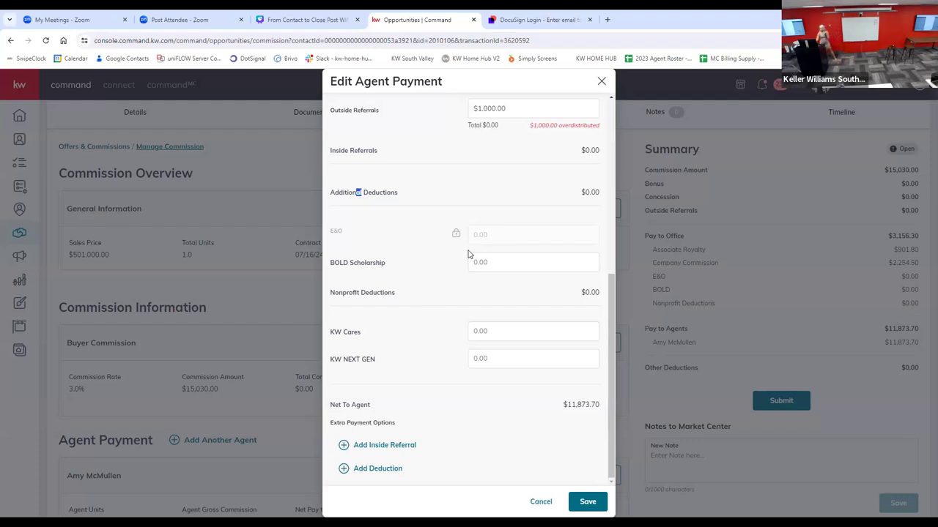
scroll(451, 344, up, 1)
scroll(461, 330, up, 1)
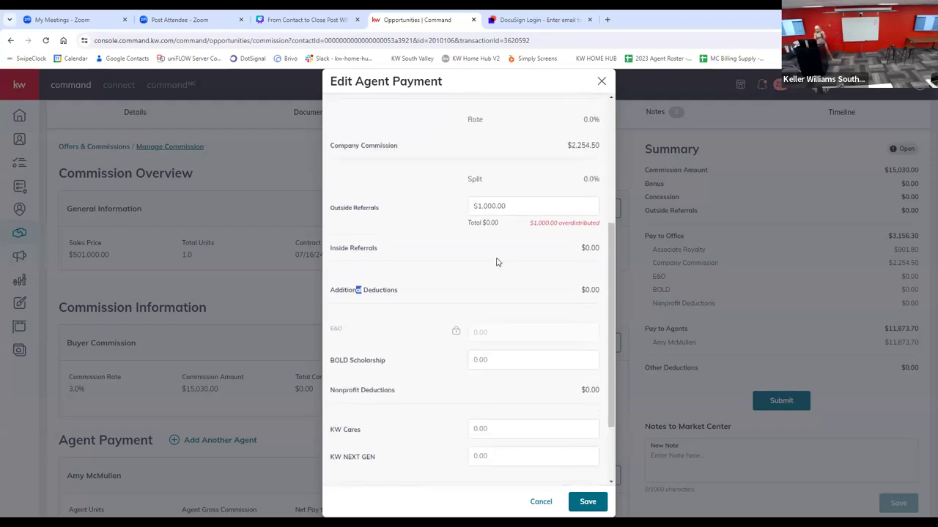
drag(520, 213, 460, 208)
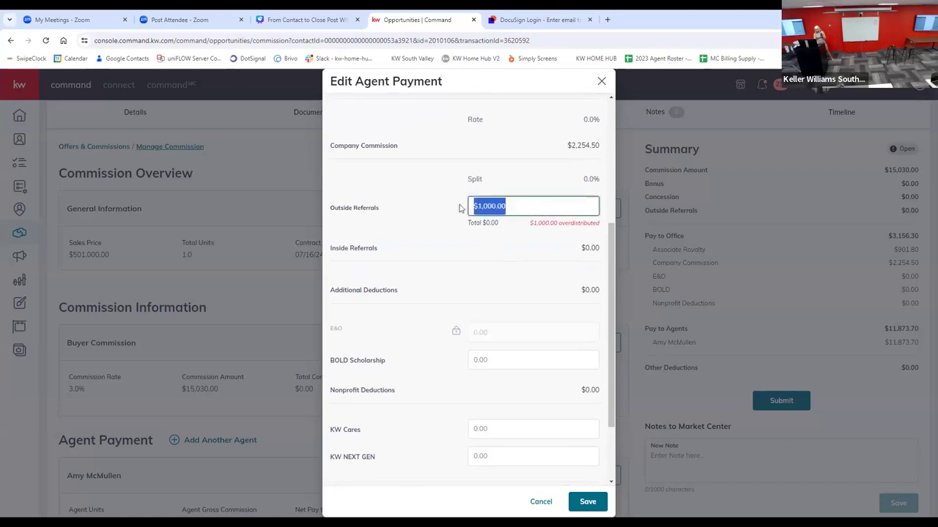
click(365, 217)
scroll(434, 256, down, 1)
scroll(431, 247, up, 5)
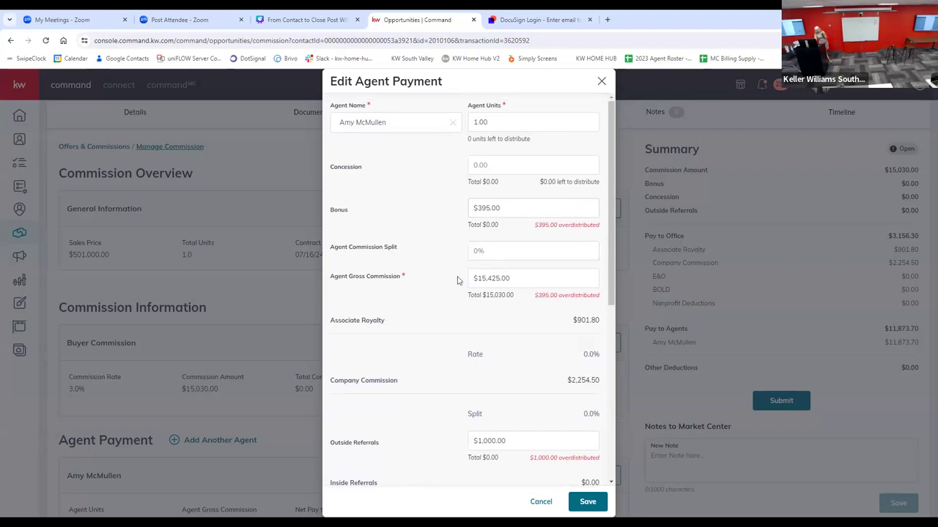
Step: Check the agent gross commission and outside referral amounts against the deductions and net to agent
click(509, 277)
drag(512, 279, 505, 278)
click(423, 289)
scroll(475, 295, down, 3)
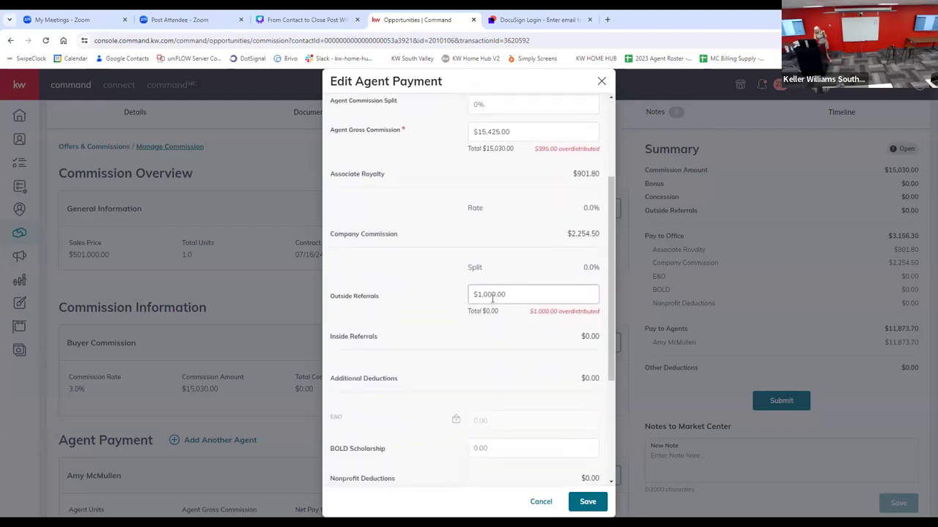
drag(506, 293, 462, 298)
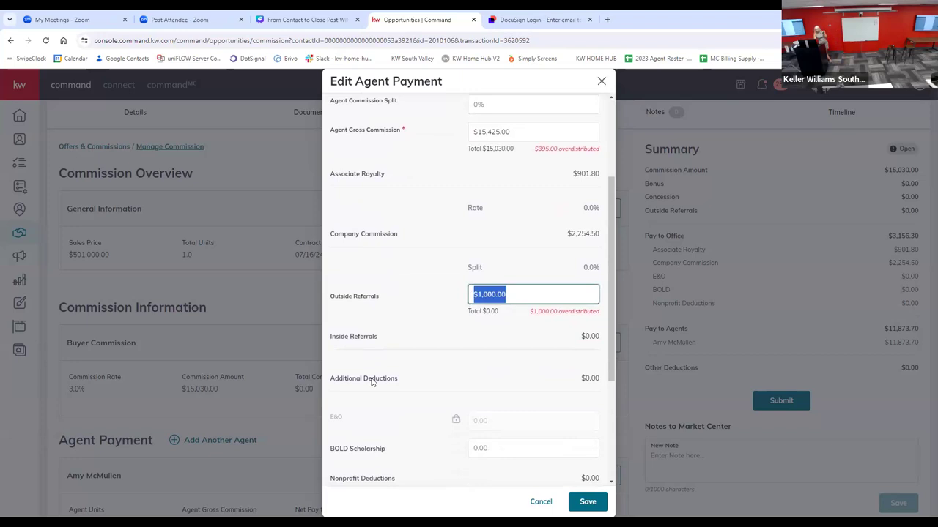
scroll(379, 388, down, 2)
scroll(379, 388, down, 1)
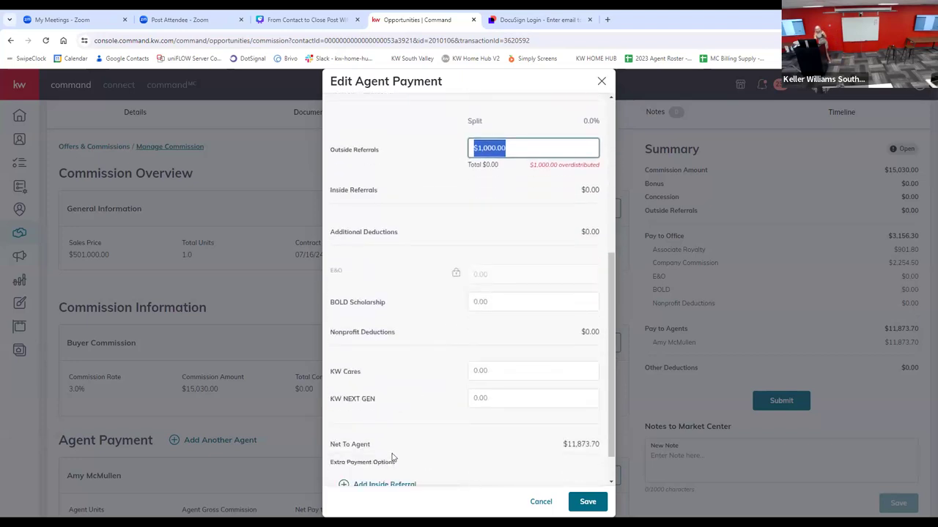
scroll(394, 455, down, 1)
scroll(436, 360, up, 3)
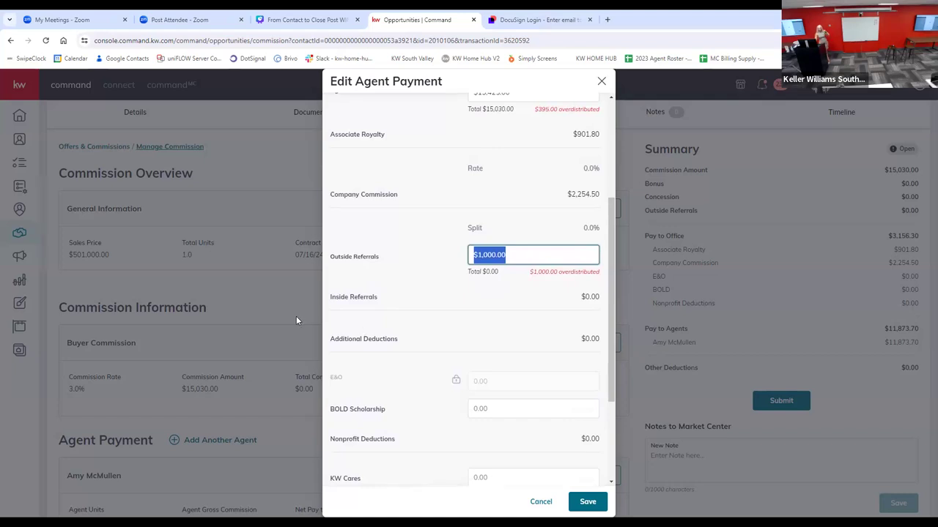
Step: Start adding a KW South Valley Cares deduction, view its amount type options, and cancel it
scroll(349, 332, down, 3)
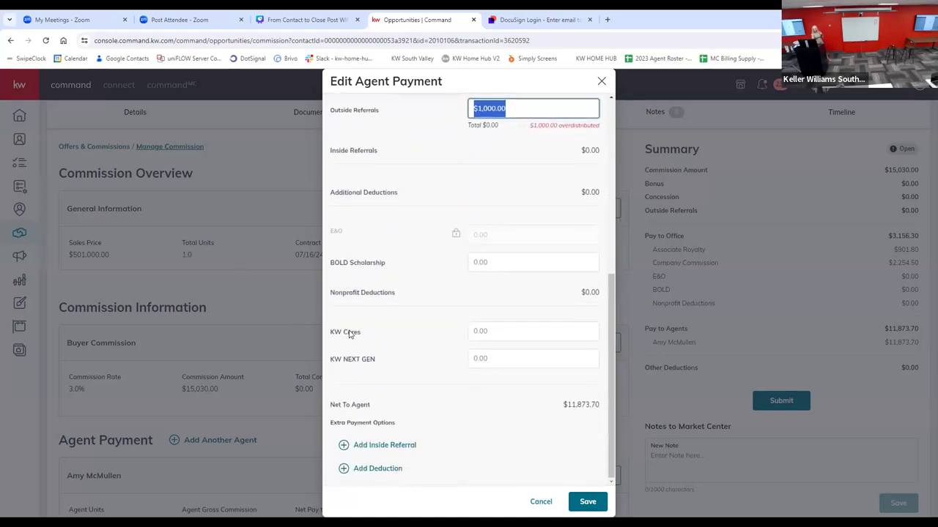
click(342, 471)
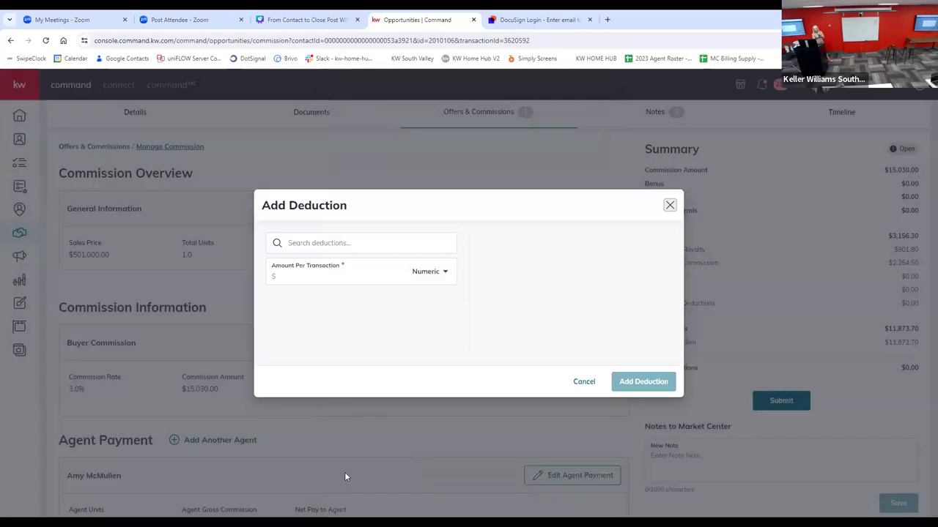
click(584, 382)
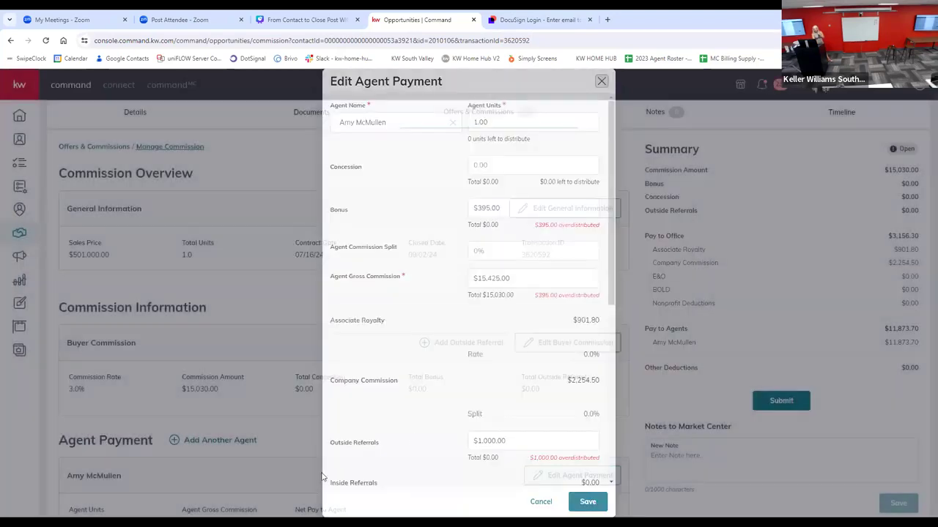
scroll(373, 432, down, 5)
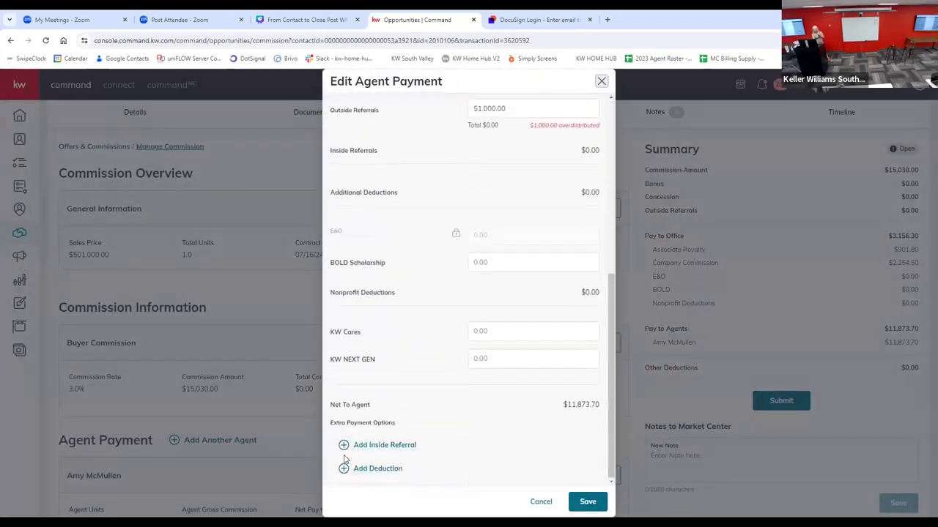
click(351, 466)
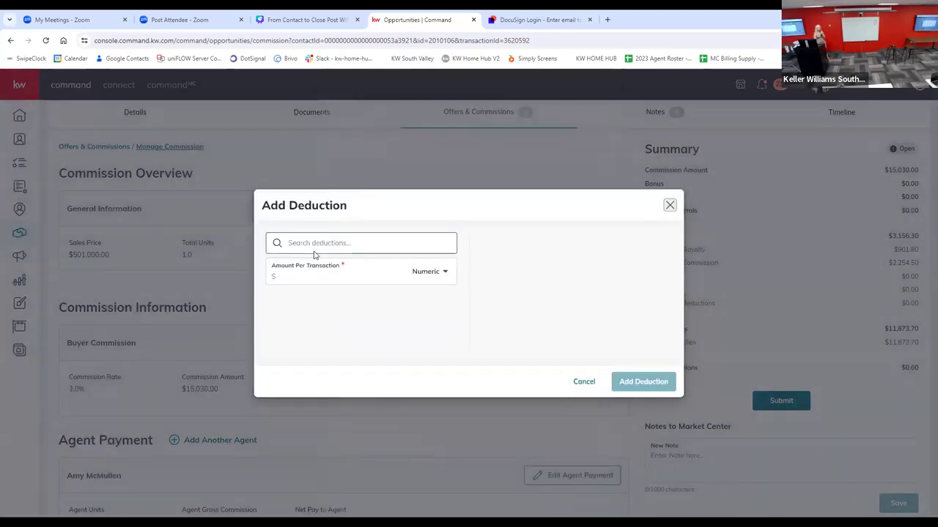
click(311, 241)
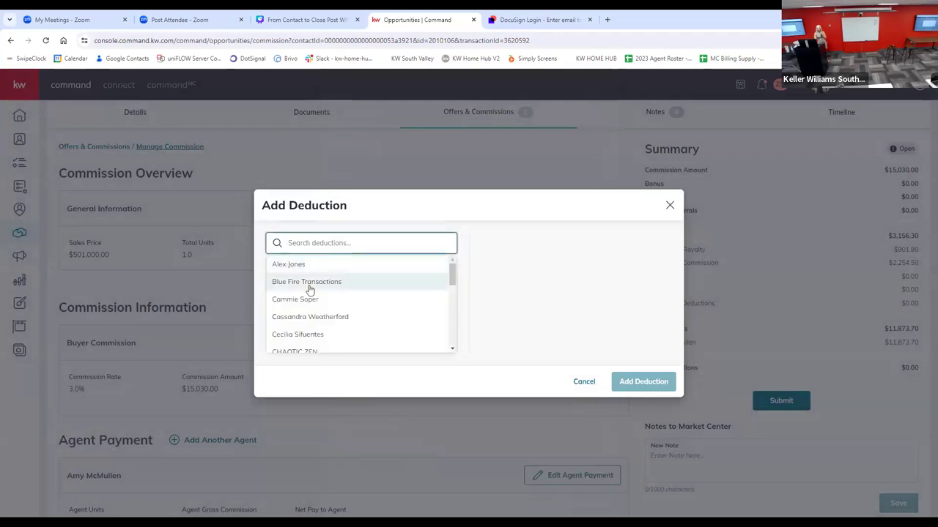
scroll(308, 288, down, 5)
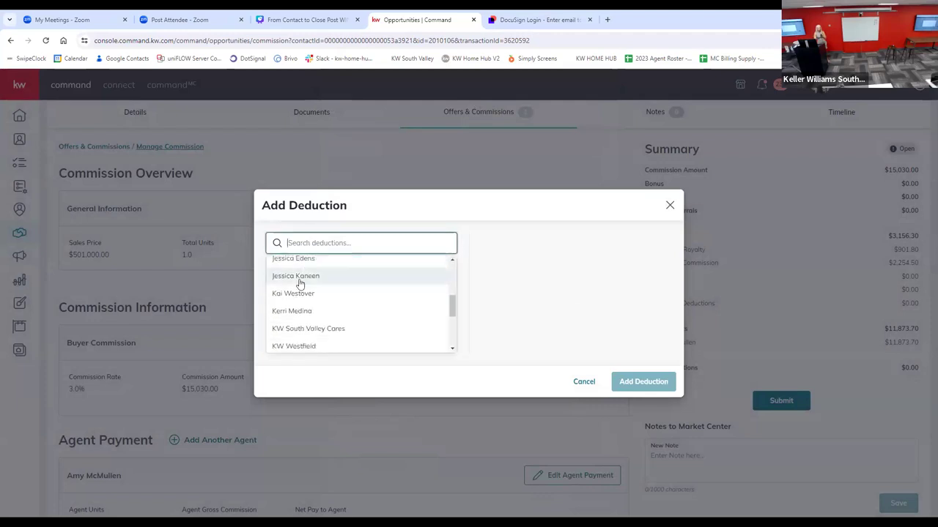
click(292, 329)
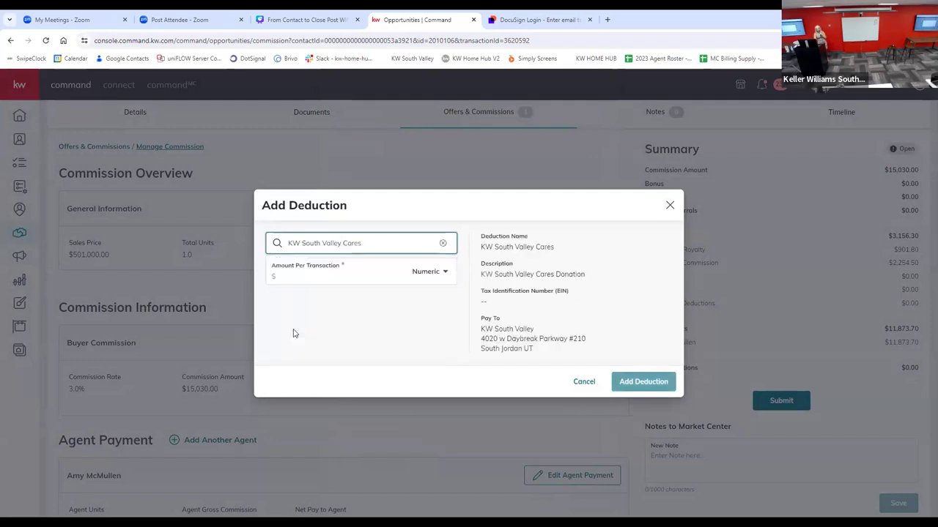
click(422, 276)
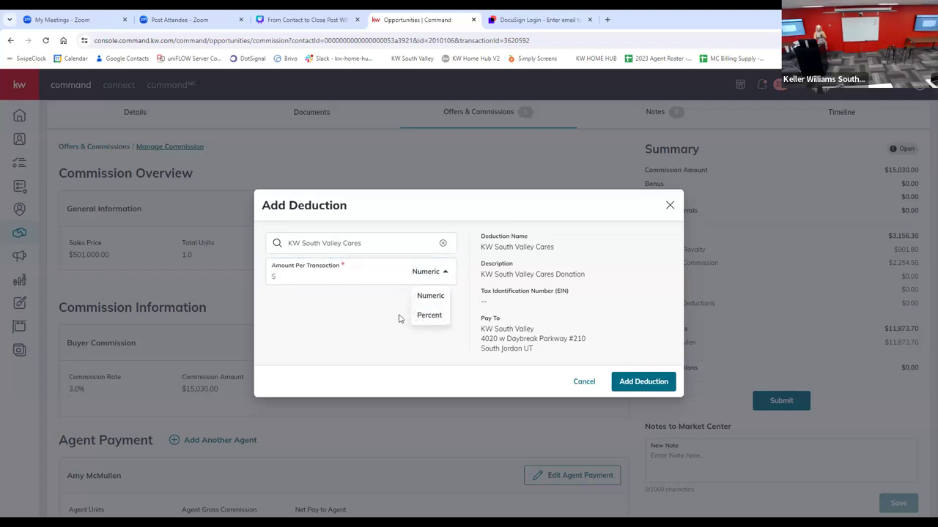
click(584, 382)
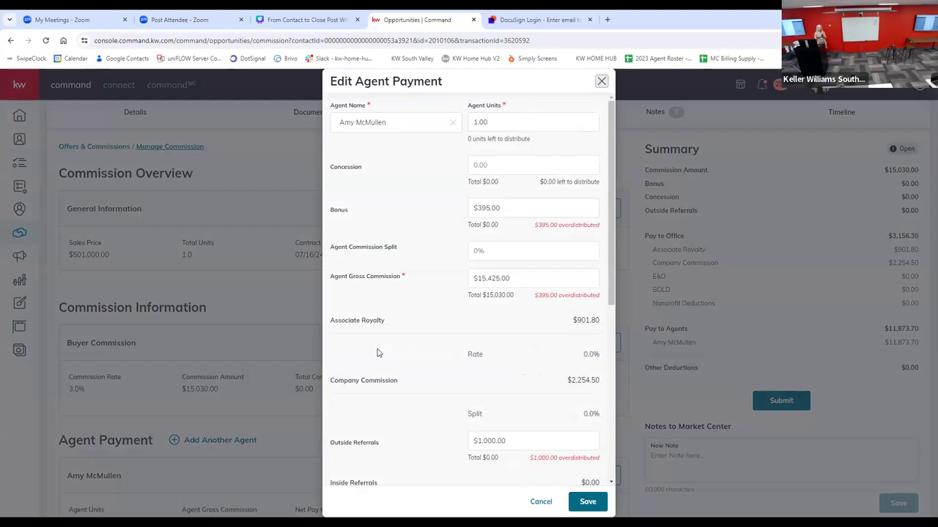
scroll(354, 427, down, 2)
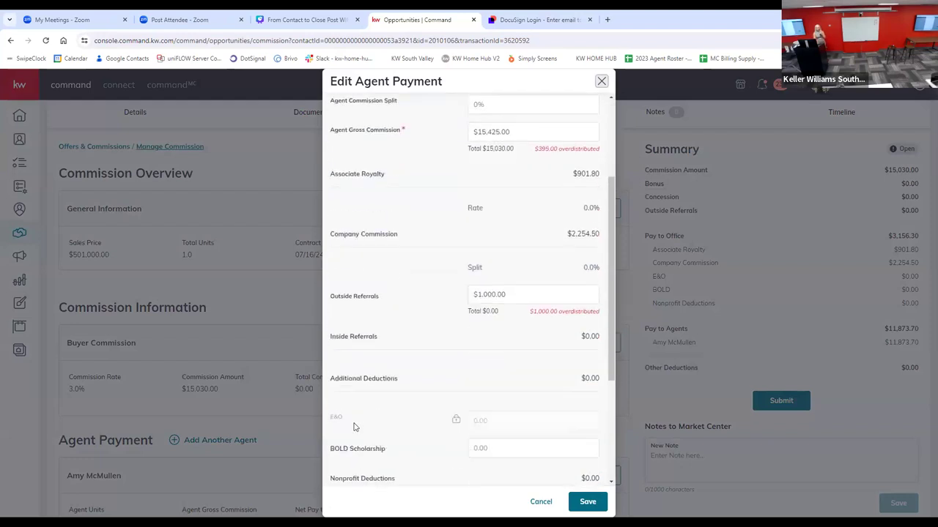
scroll(354, 428, down, 1)
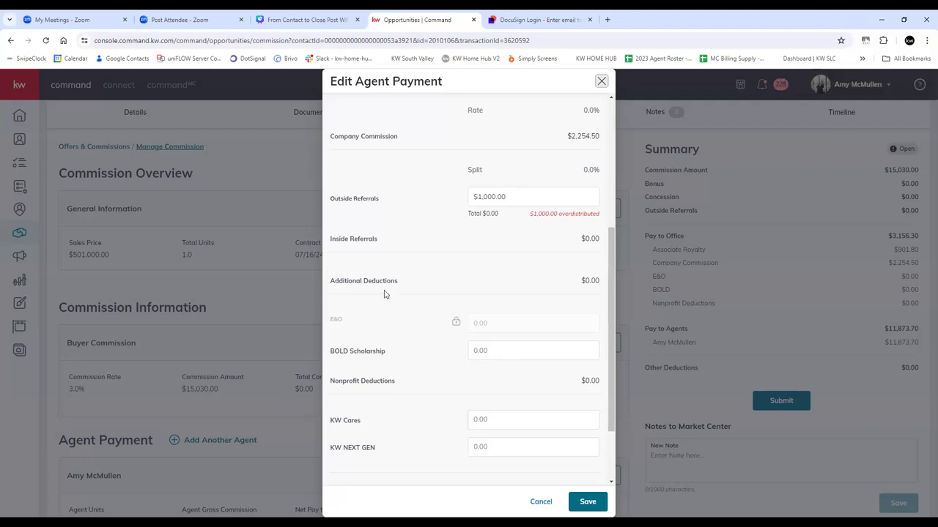
Step: Review the outside referral and remaining deductions in the agent payment, and save the payment
scroll(393, 293, up, 1)
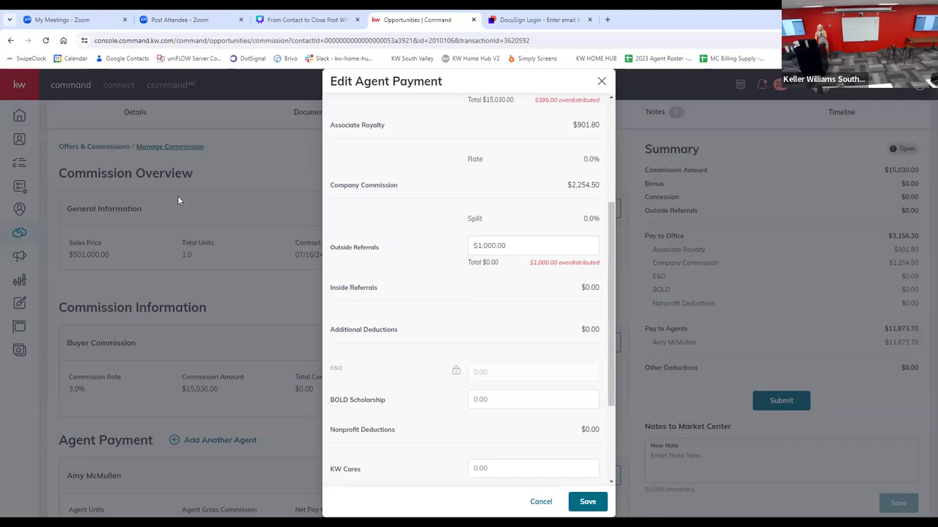
click(516, 244)
drag(515, 245, 473, 245)
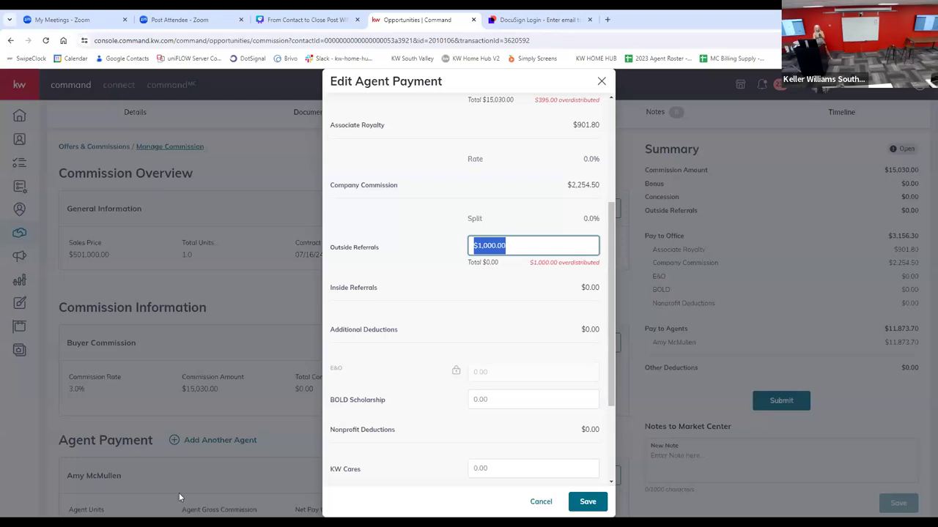
scroll(476, 429, down, 3)
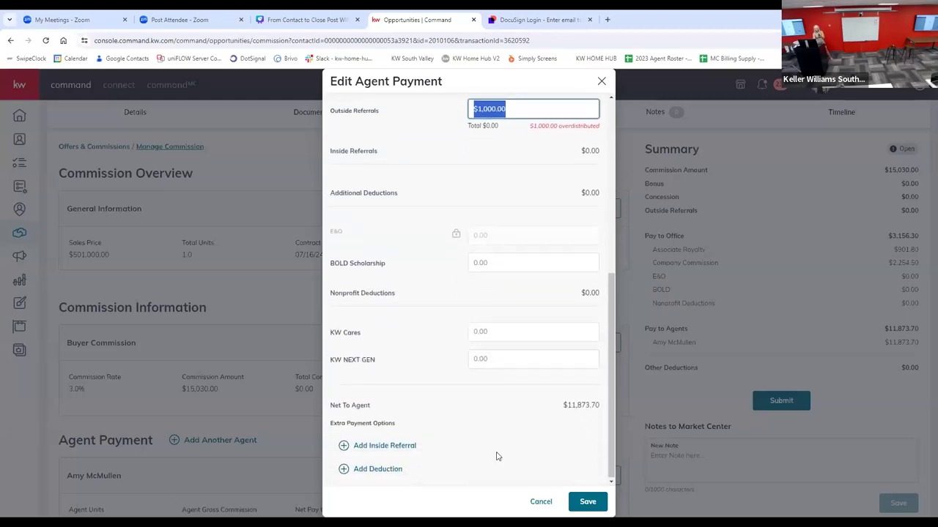
click(590, 502)
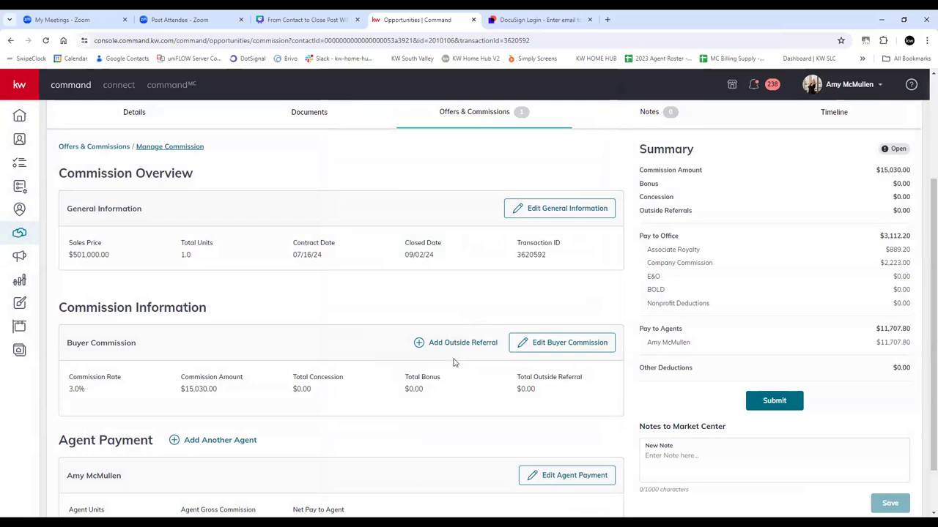
Step: Set the buyer commission's total bonus to $395 and turn off splitting it with the market center
click(562, 345)
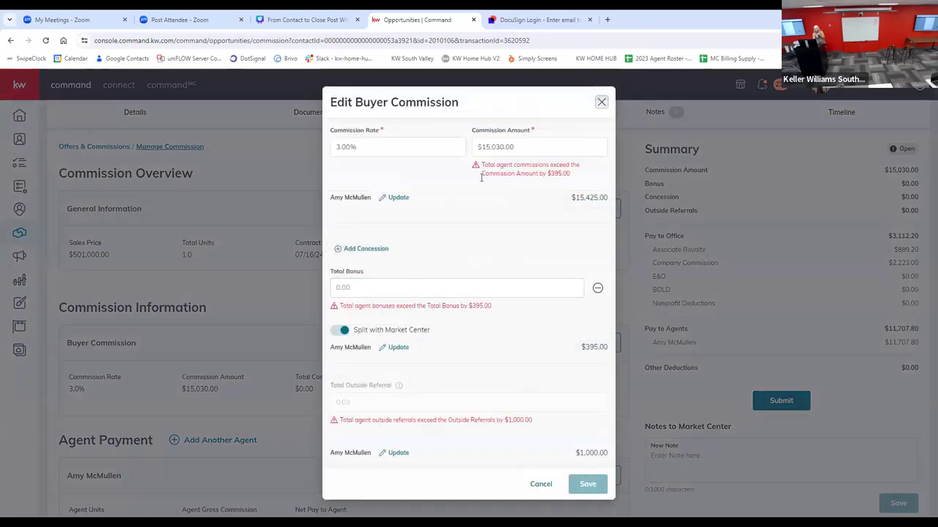
click(375, 287)
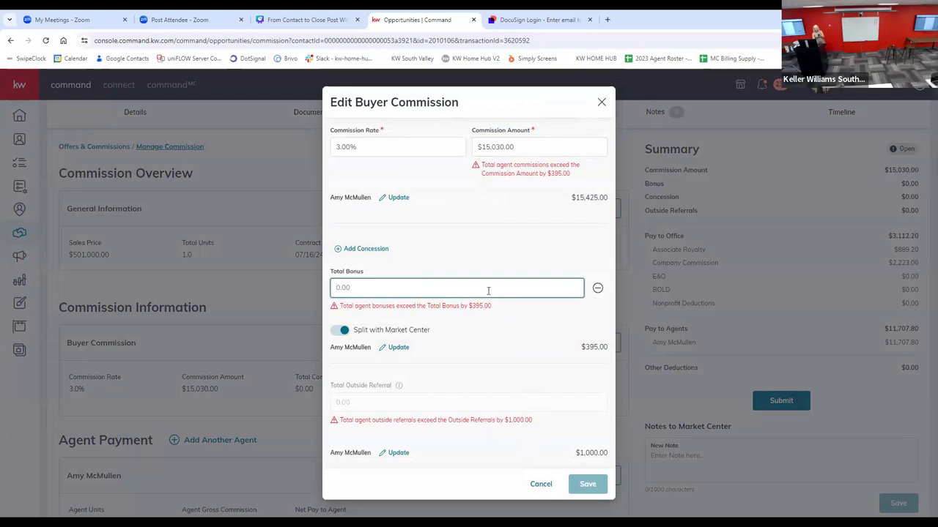
text(3)
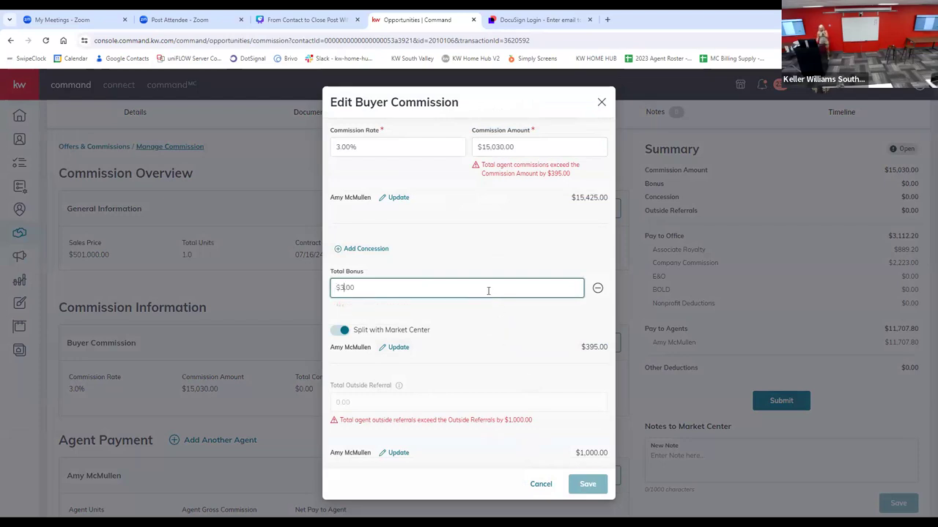
text(95)
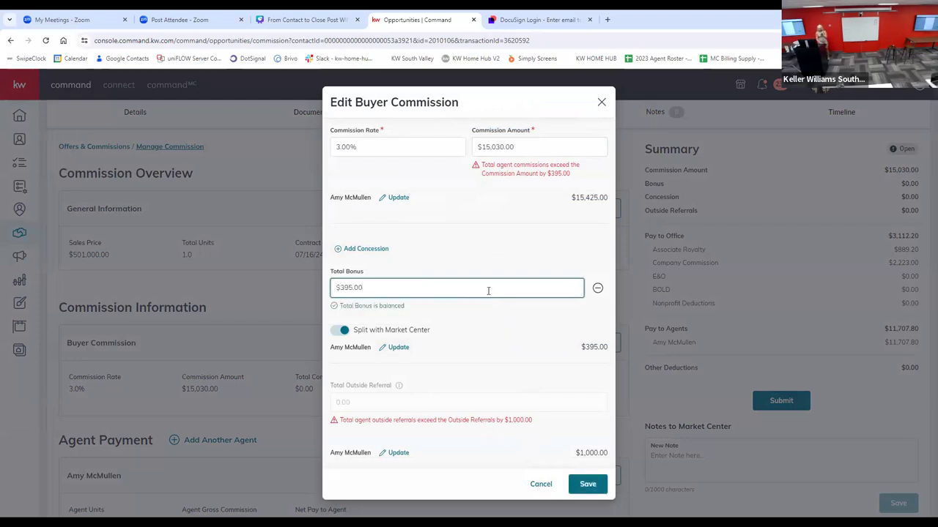
key(Tab)
click(345, 331)
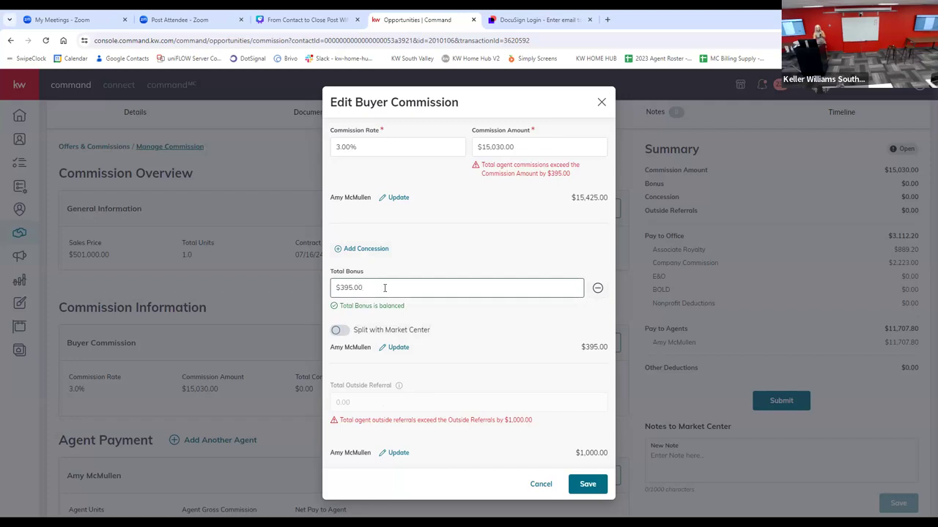
Step: Set the buyer commission amount to $15,425 and save the buyer commission
click(521, 149)
click(352, 149)
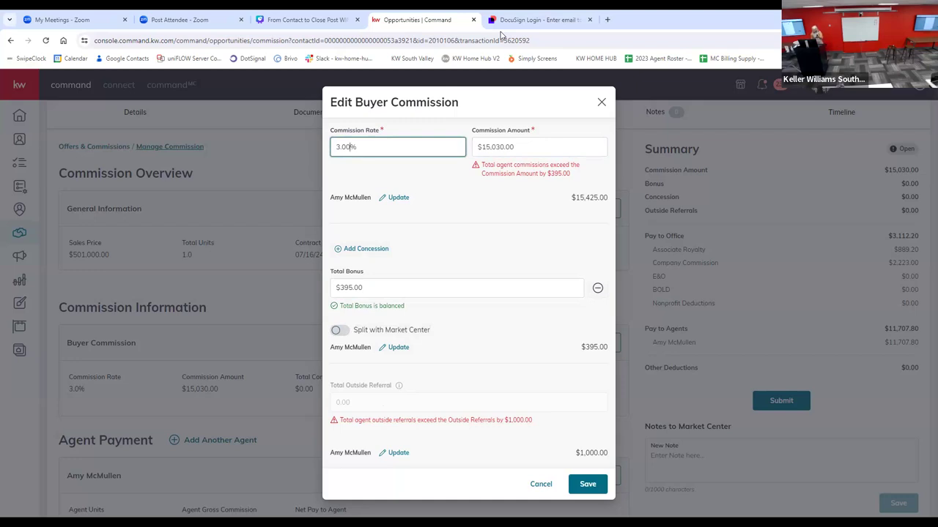
key(Tab)
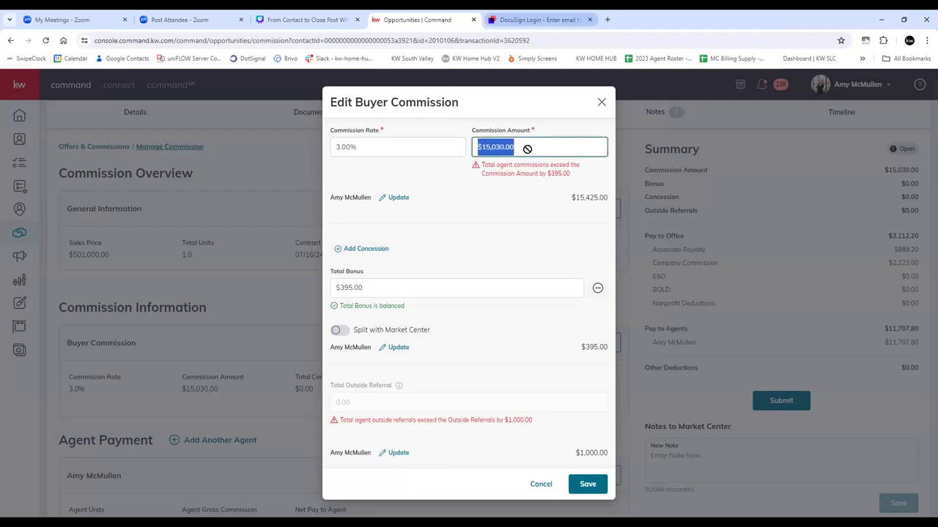
text(15425)
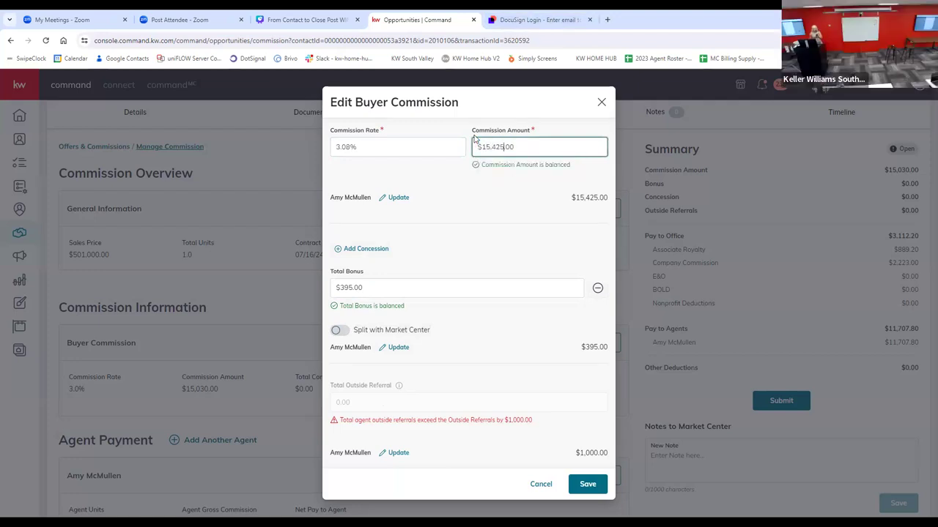
key(Tab)
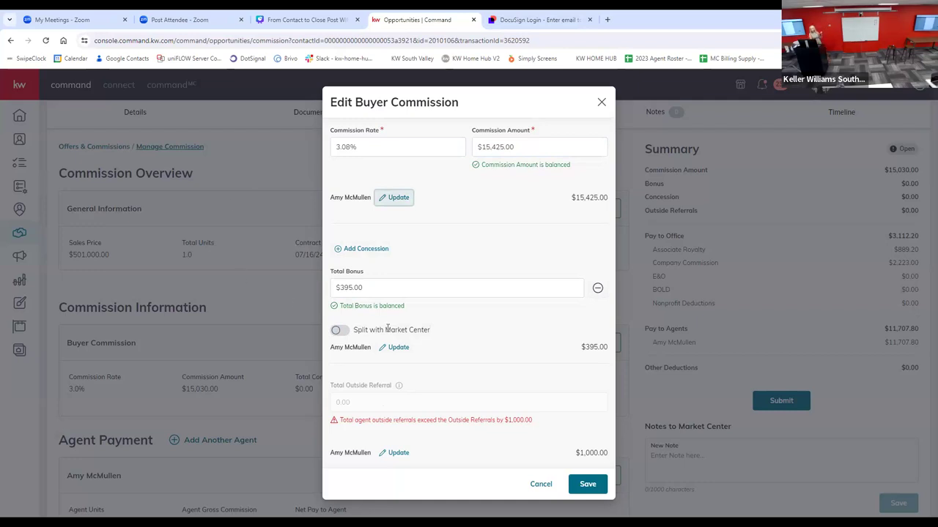
click(339, 331)
click(339, 332)
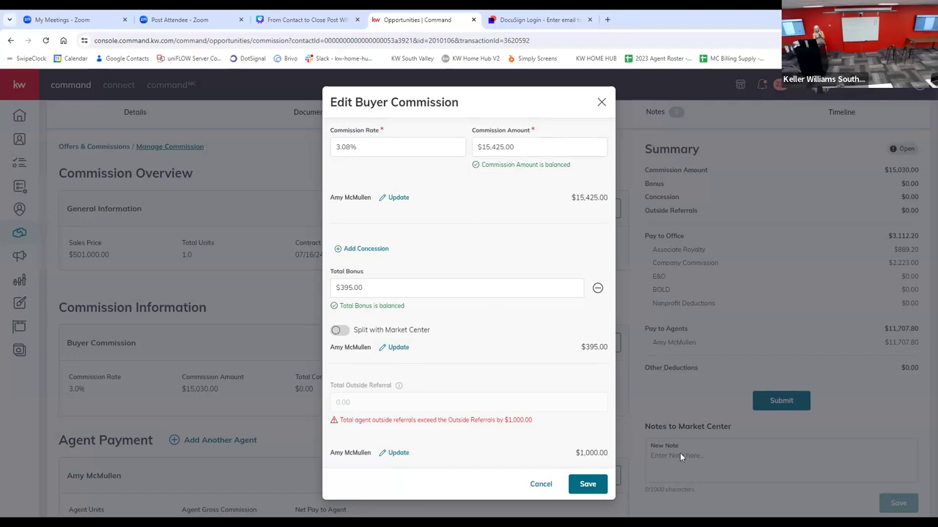
click(588, 486)
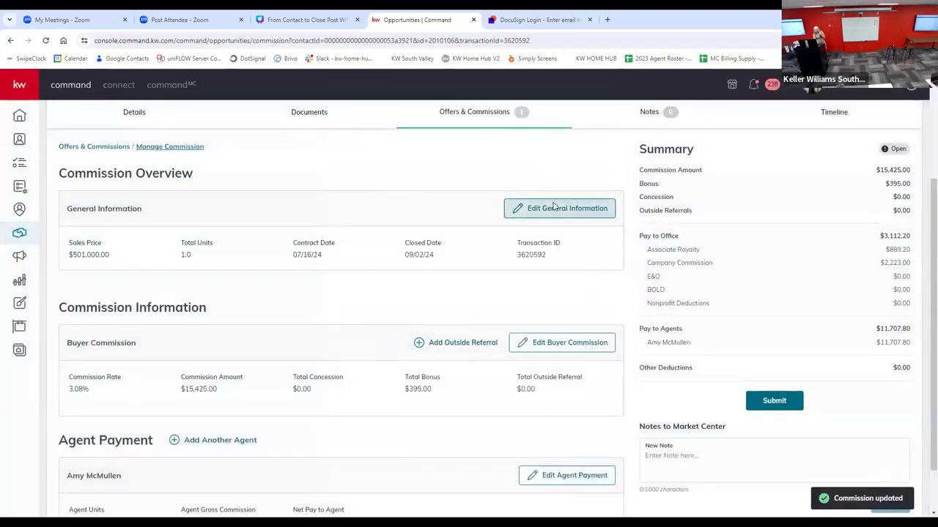
click(553, 205)
click(398, 323)
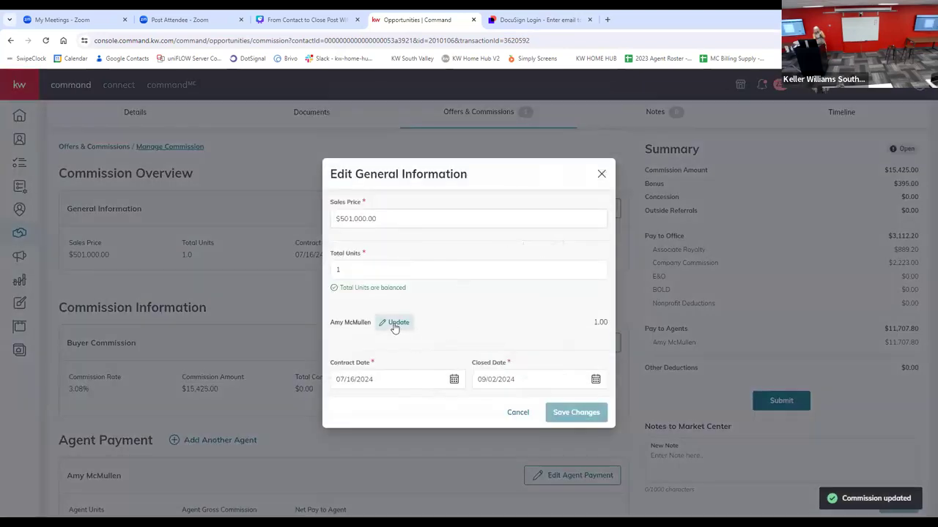
scroll(473, 369, down, 1)
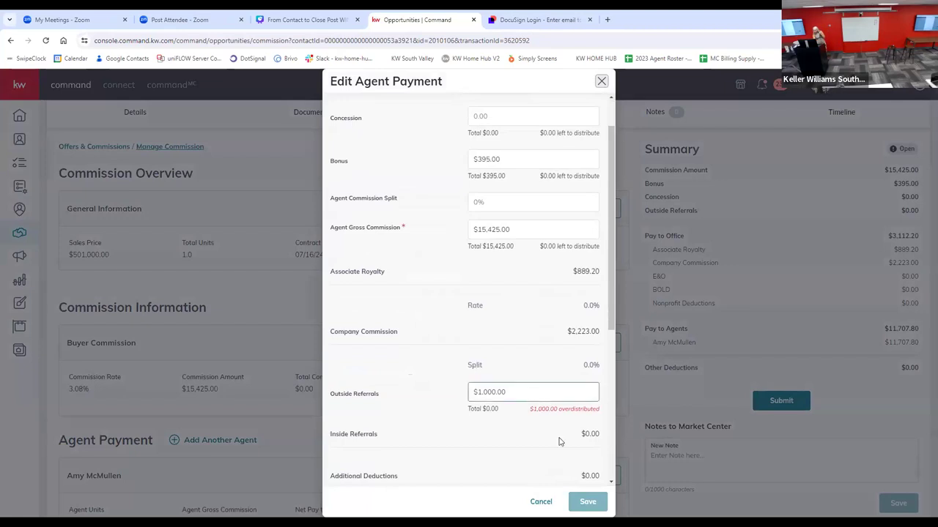
scroll(513, 330, up, 1)
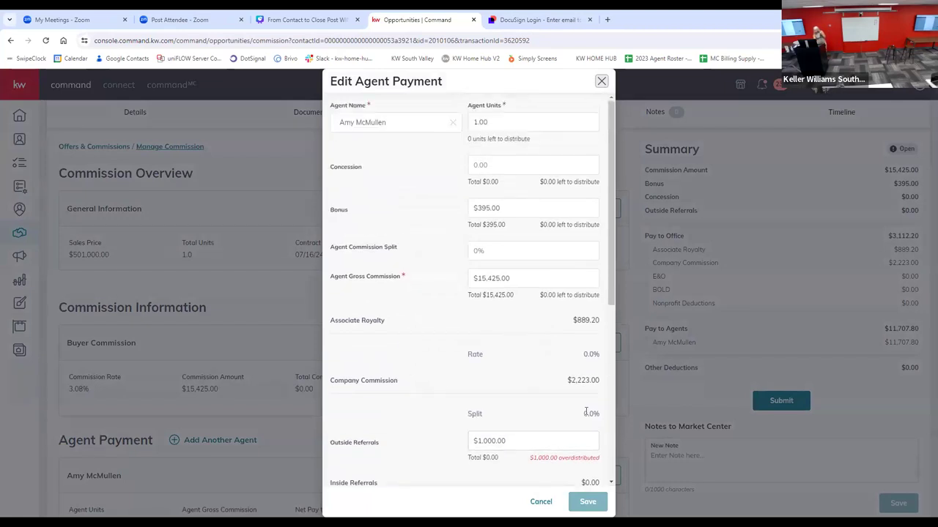
click(539, 502)
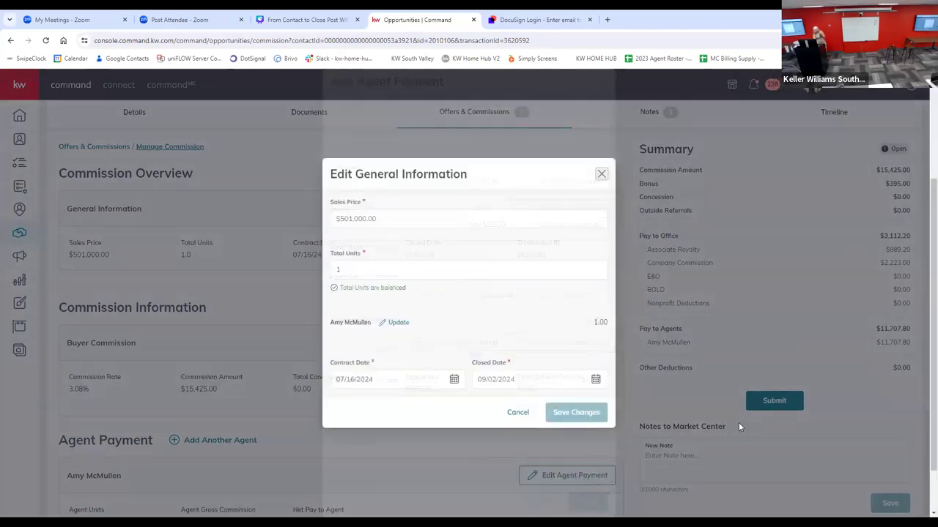
click(512, 413)
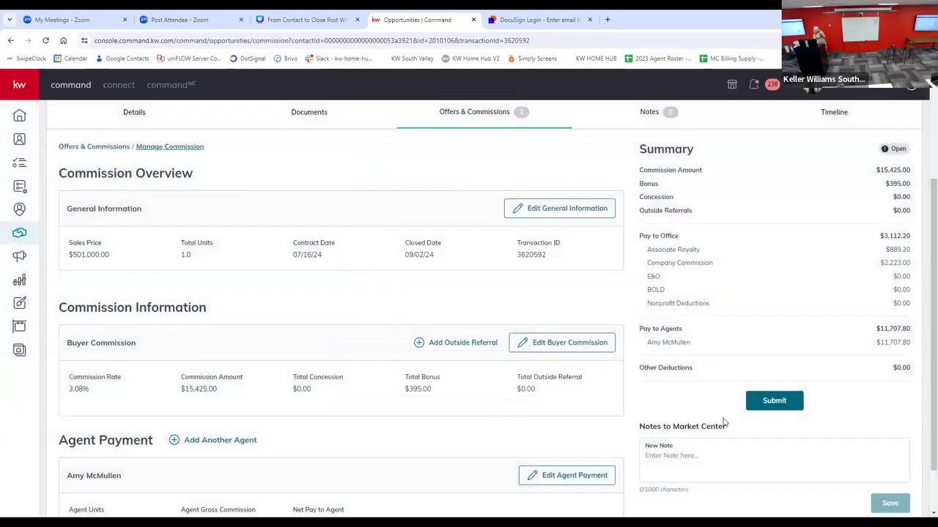
Step: Try adding a $395 numeric deduction for a listed individual payee to the agent payment, and discard the payment edits
scroll(748, 404, down, 1)
click(566, 416)
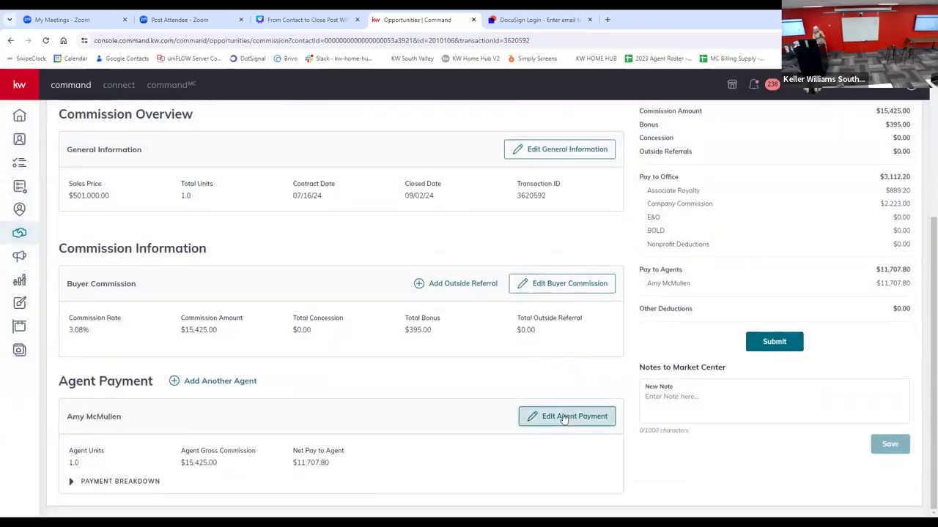
scroll(440, 447, down, 3)
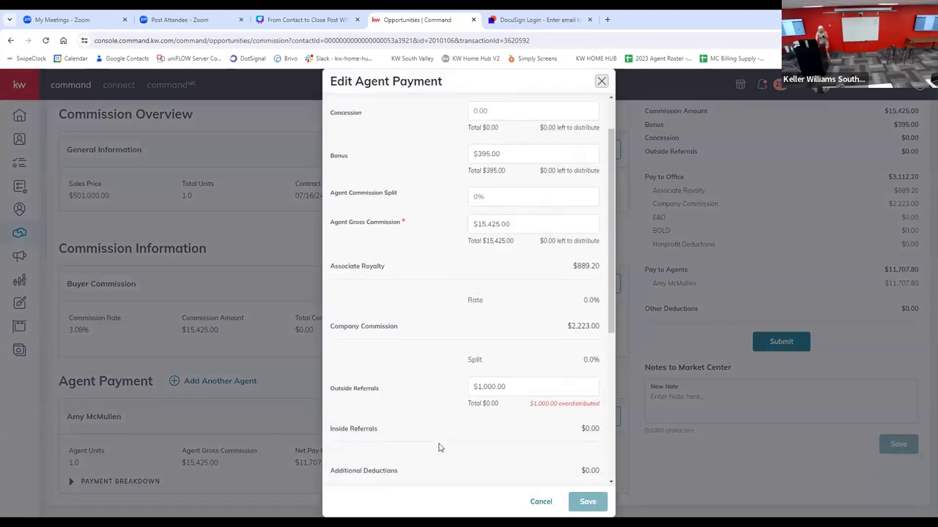
scroll(439, 447, down, 3)
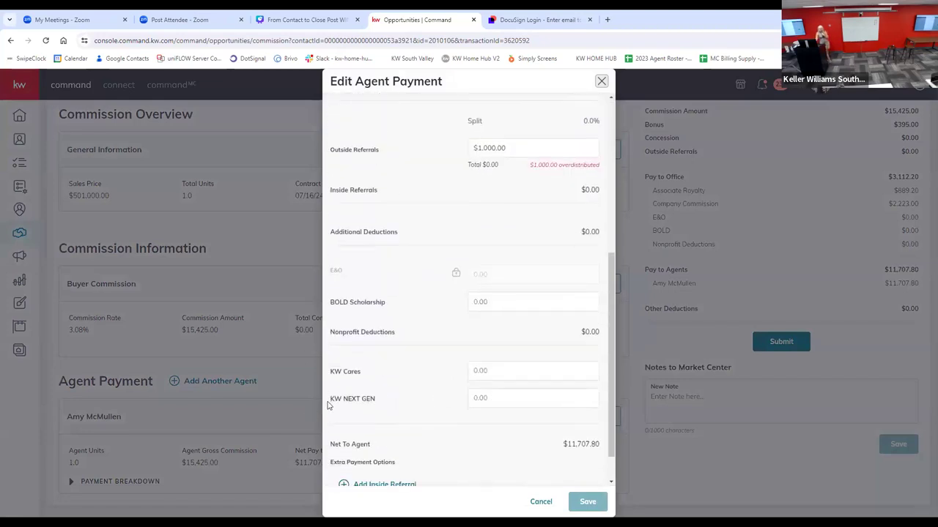
scroll(329, 404, up, 1)
scroll(329, 404, down, 2)
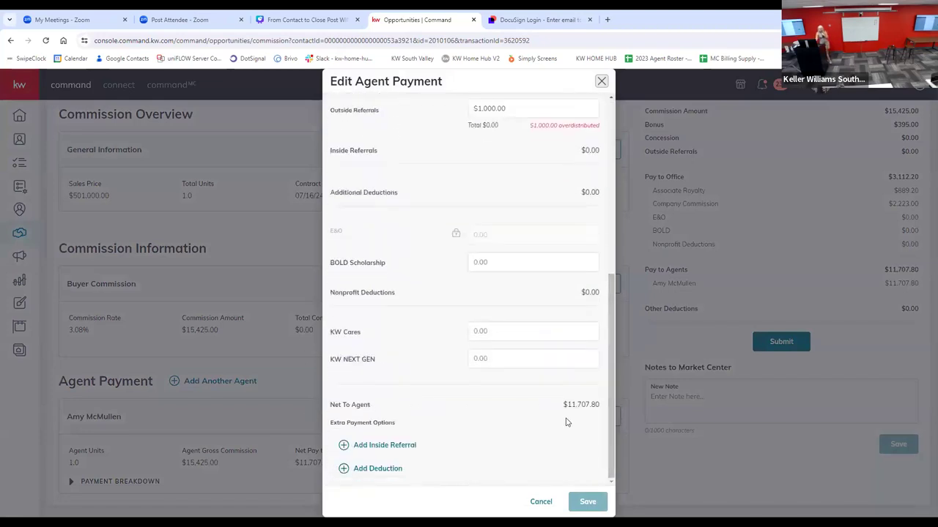
click(345, 469)
click(356, 241)
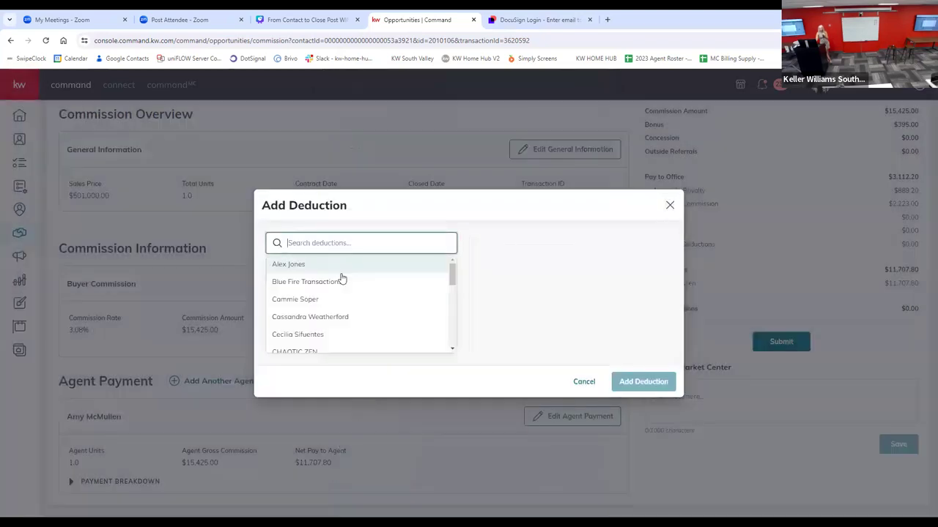
click(306, 317)
click(308, 277)
text(395)
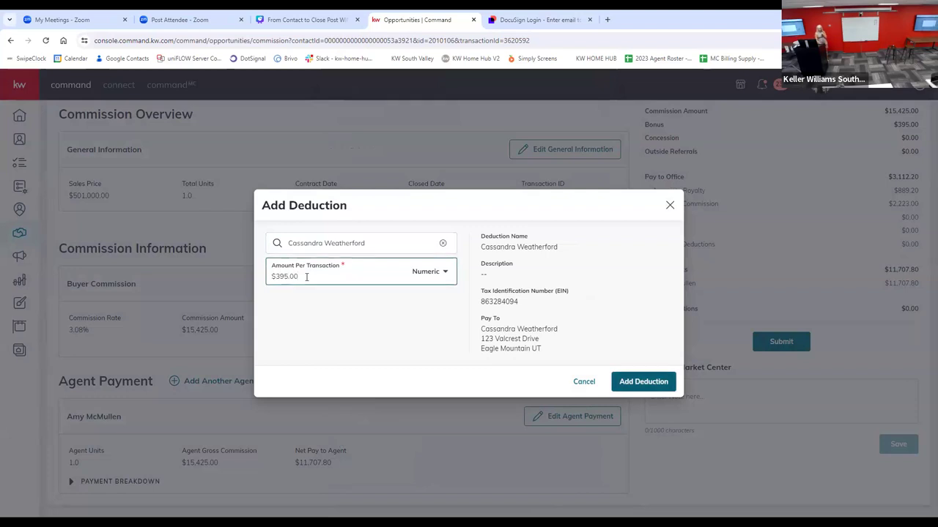
click(631, 382)
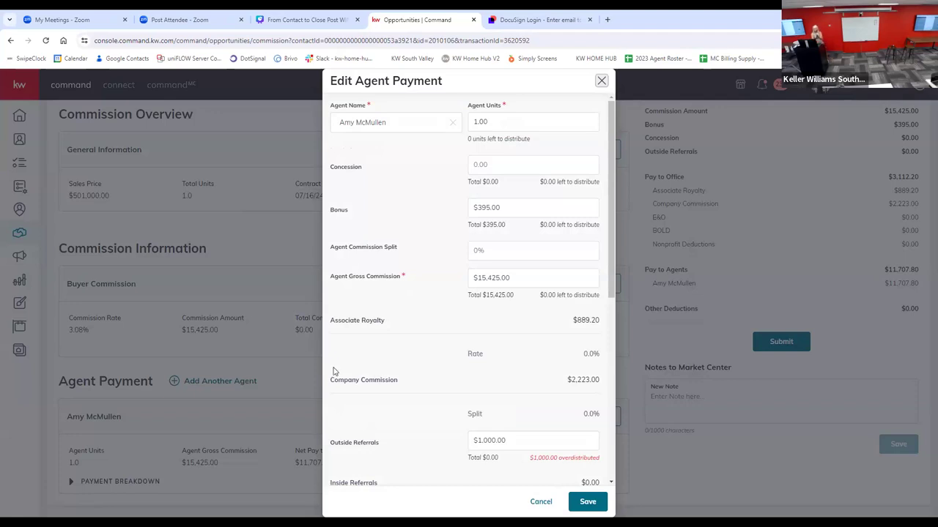
click(541, 502)
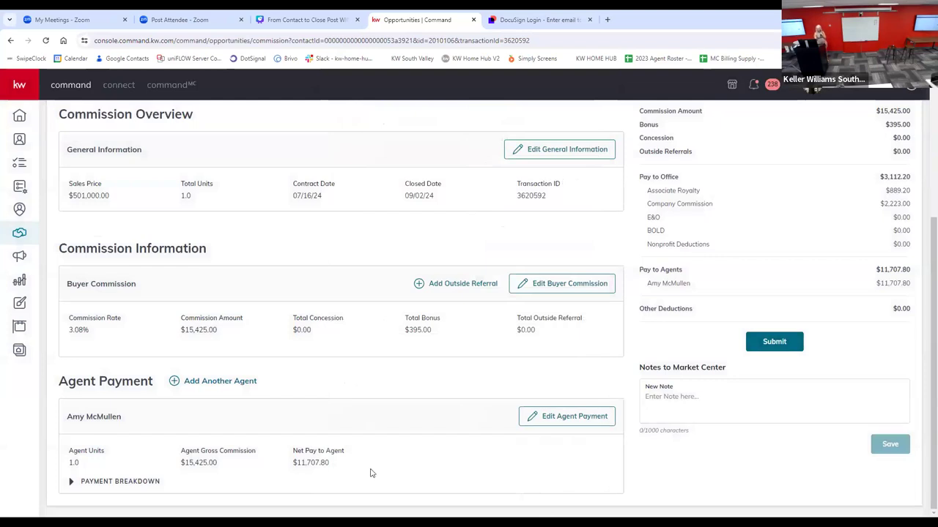
Step: Try to submit the commission, skipping the KW Cares and KW NEXT GEN donations
scroll(450, 381, up, 2)
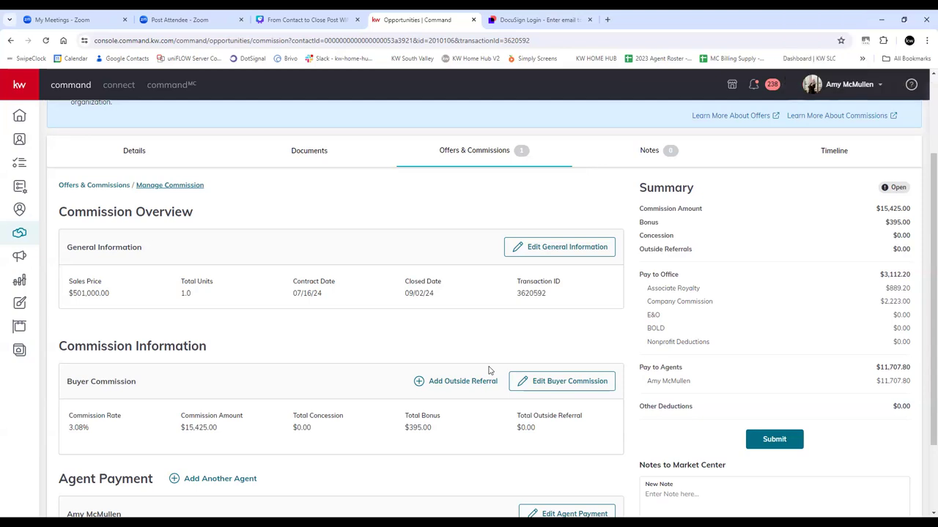
scroll(560, 385, down, 1)
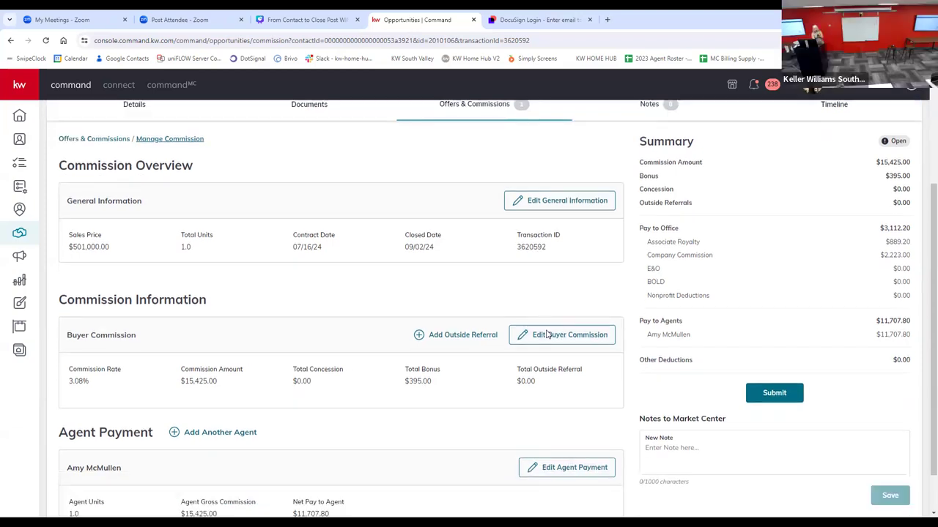
click(774, 342)
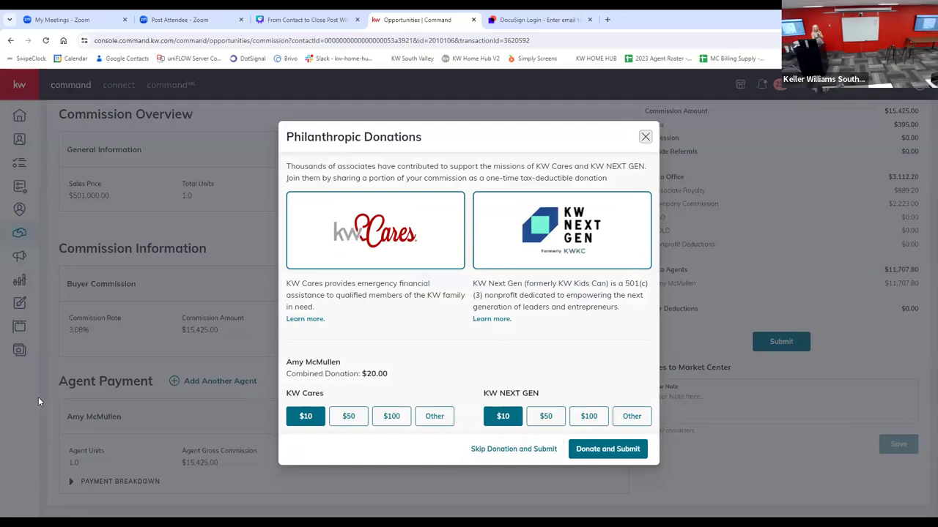
click(523, 450)
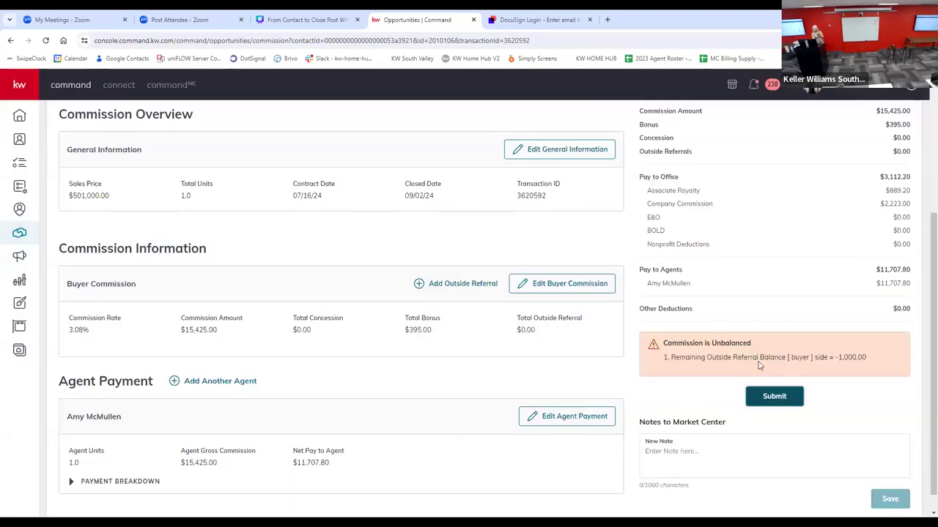
Step: Clear the outside referrals amount from the agent's payment, save the payment, and close the commission's general information
scroll(775, 342, up, 2)
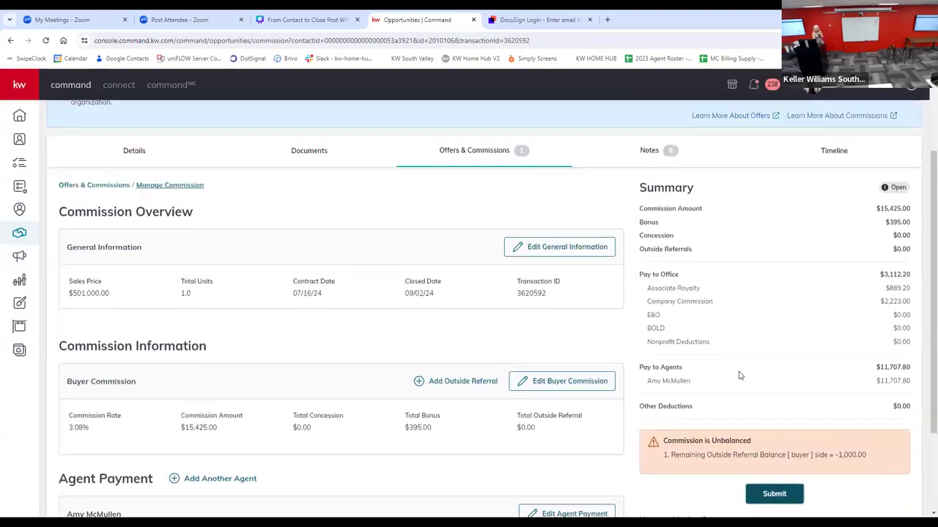
scroll(740, 375, down, 1)
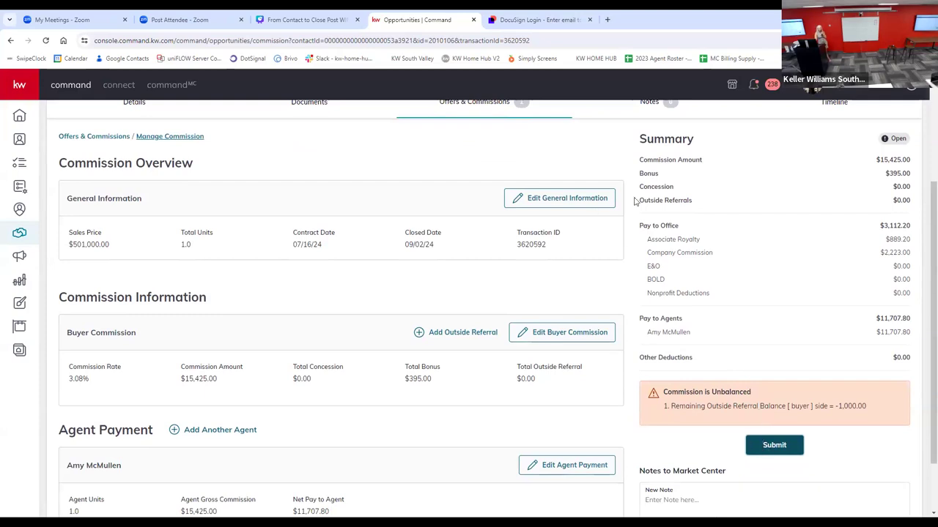
click(562, 199)
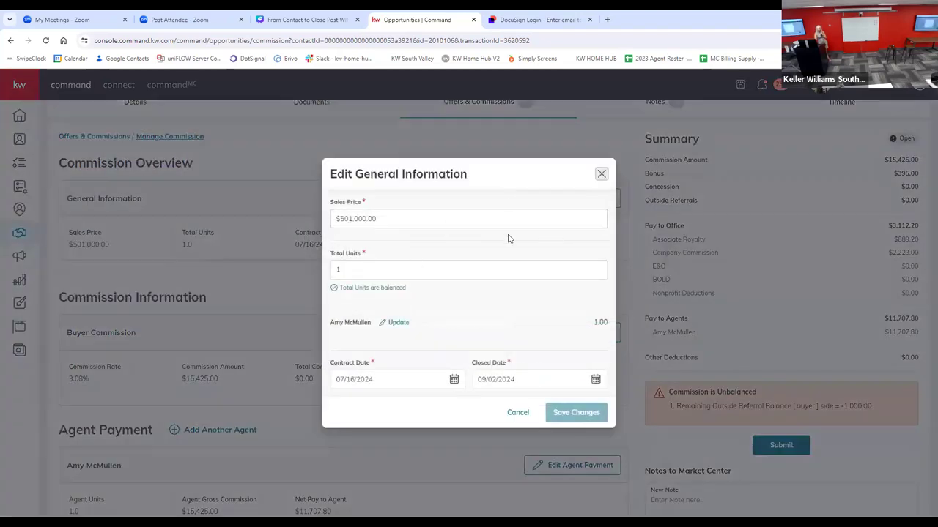
click(403, 323)
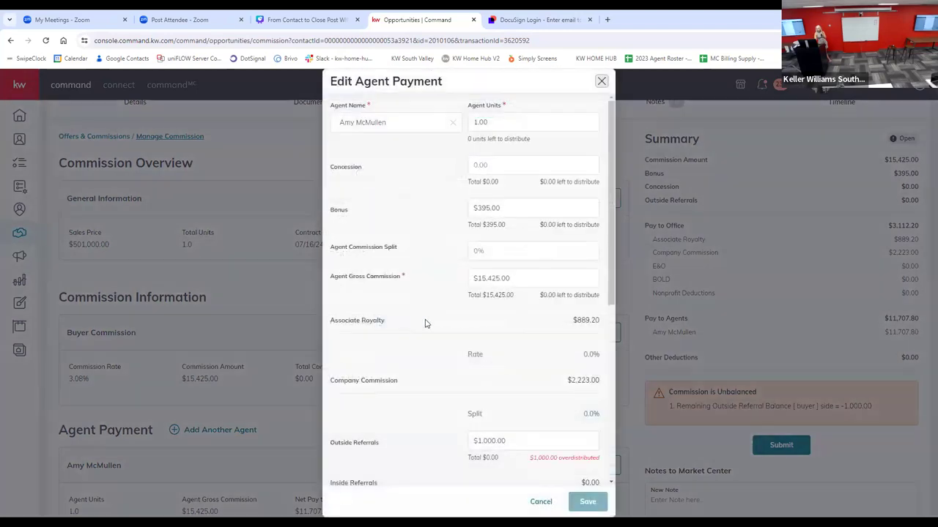
scroll(440, 330, down, 1)
drag(515, 388, 468, 394)
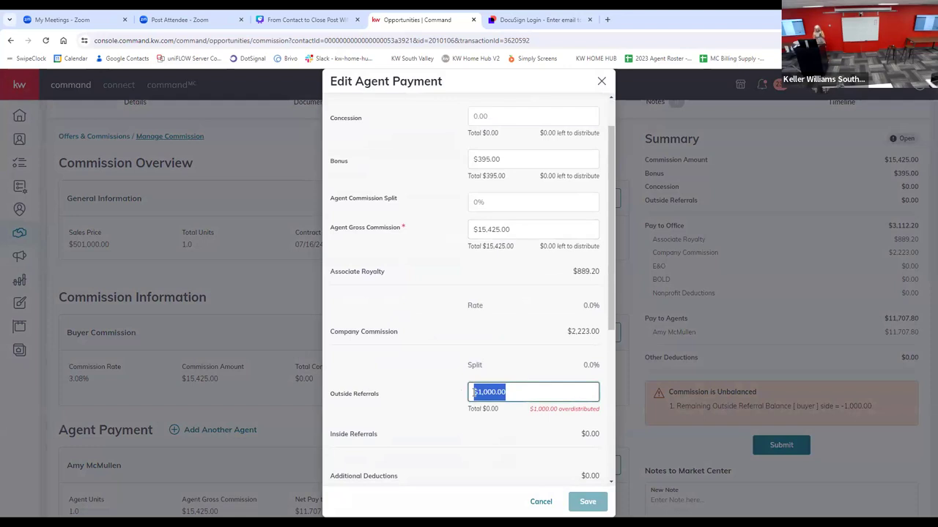
key(BackSpace)
scroll(539, 415, down, 5)
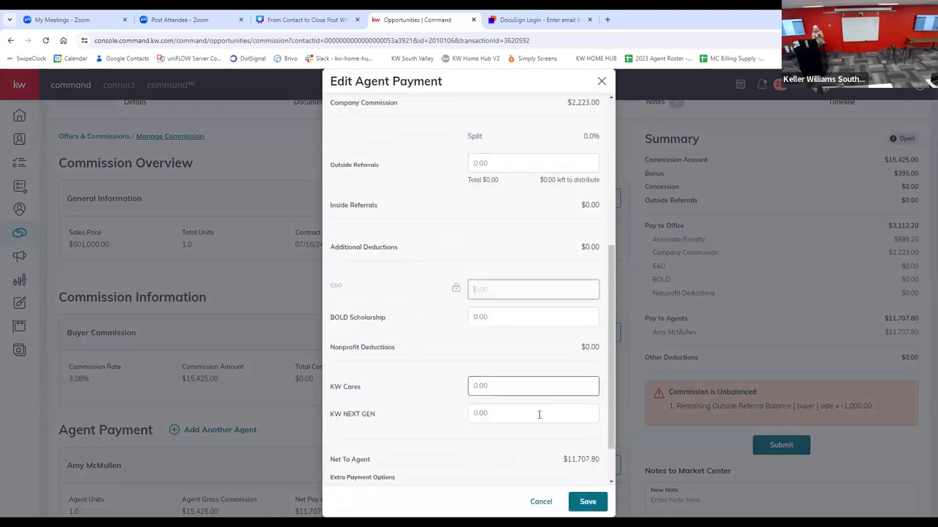
click(588, 502)
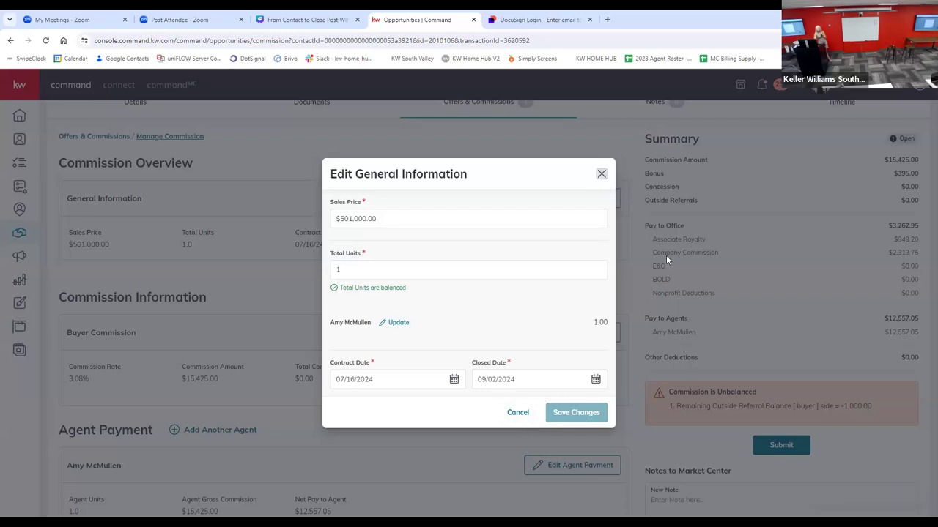
click(601, 173)
Step: Submit the commission without making the KW Cares and KW NEXT GEN donations
click(775, 445)
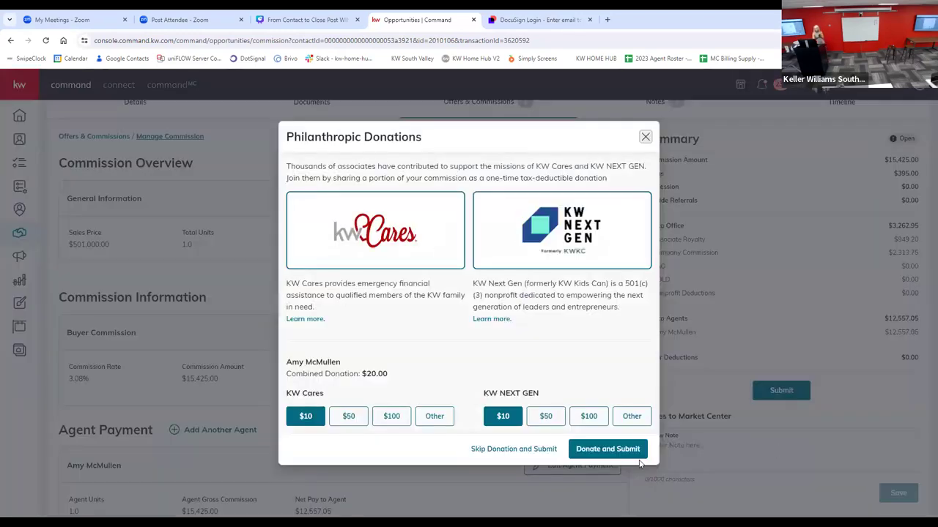
click(504, 449)
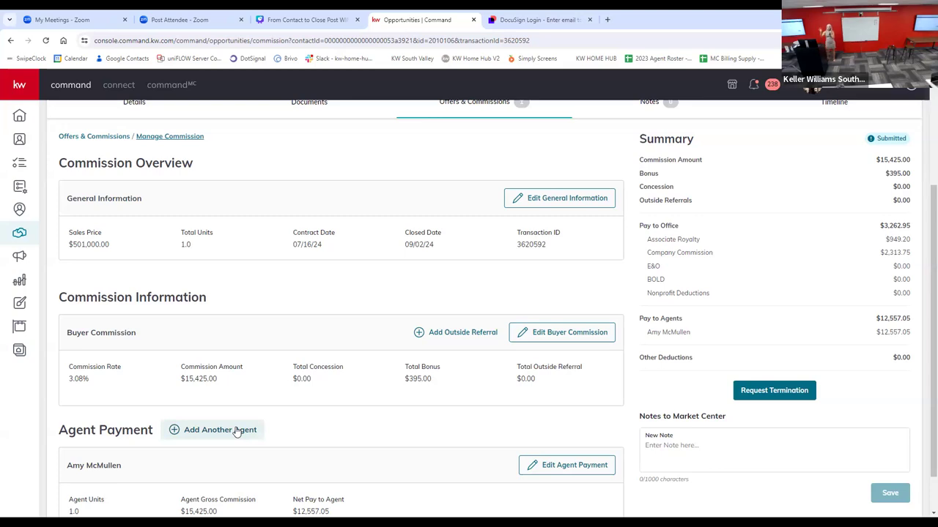
Step: Request termination of the submitted buyer commission and confirm the request
scroll(245, 199, up, 3)
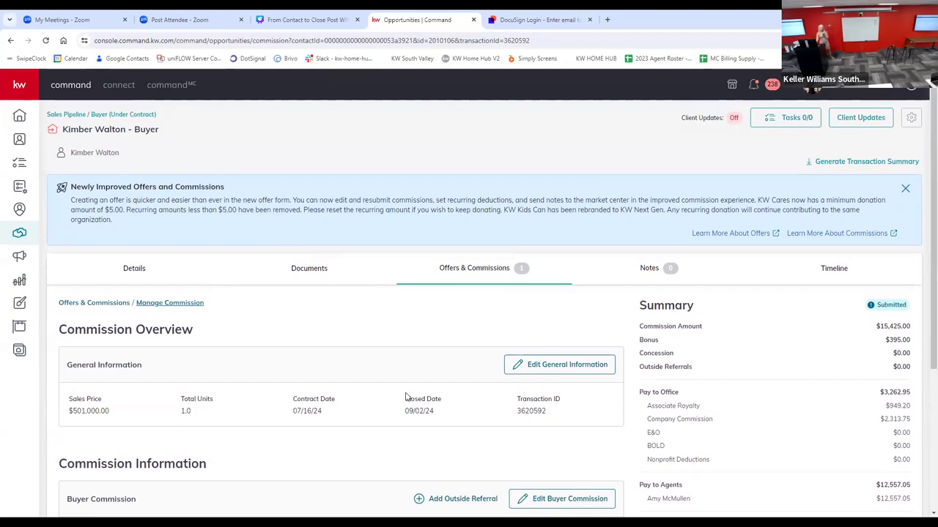
scroll(416, 337, down, 2)
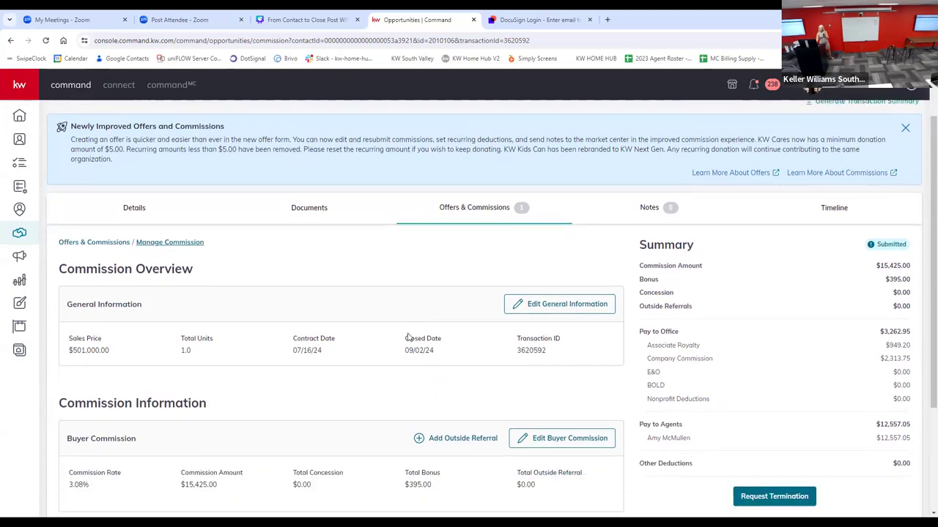
scroll(425, 395, down, 3)
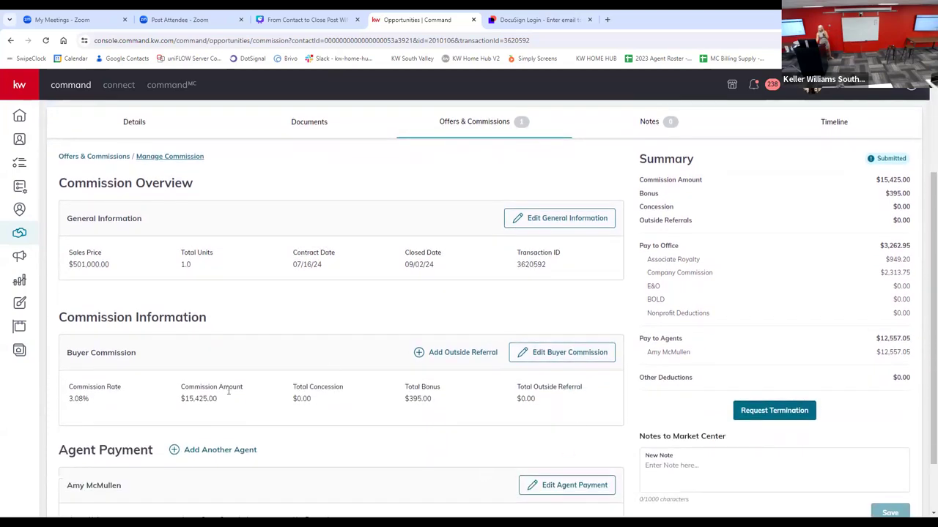
scroll(229, 391, down, 2)
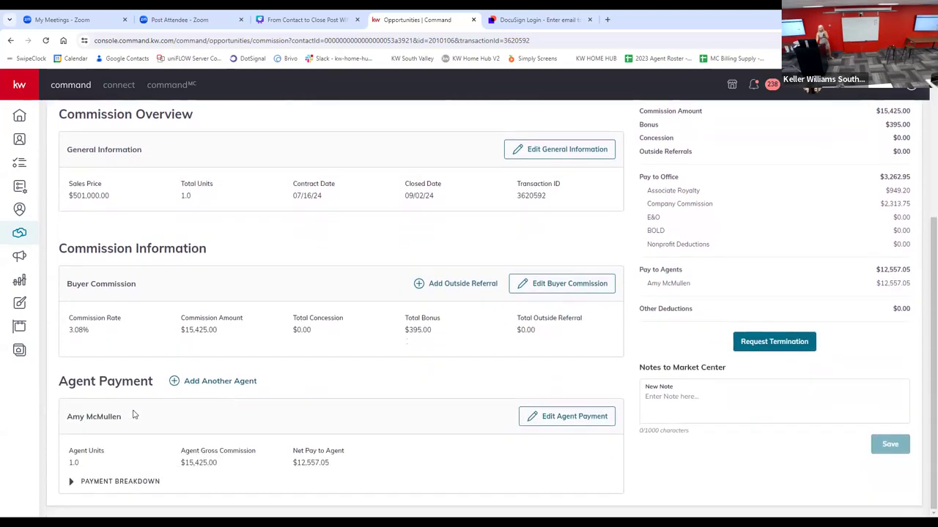
scroll(134, 414, up, 3)
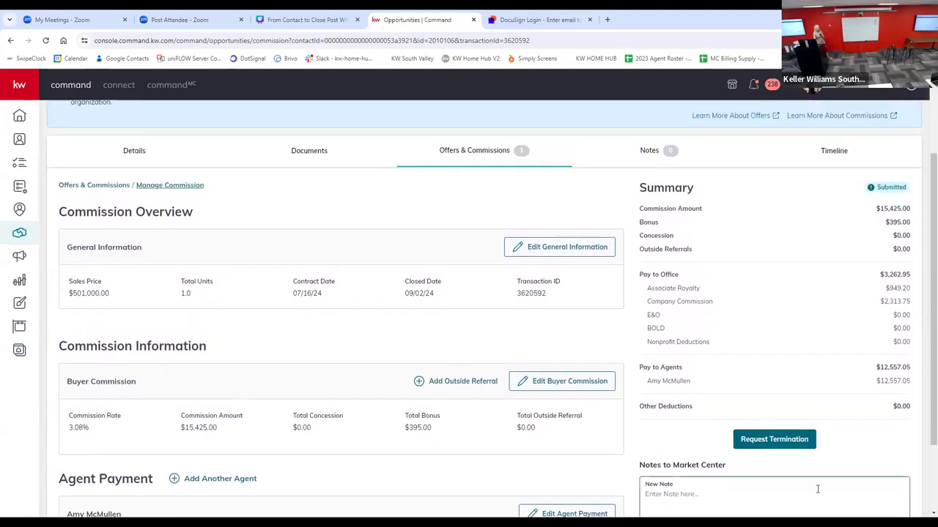
click(759, 440)
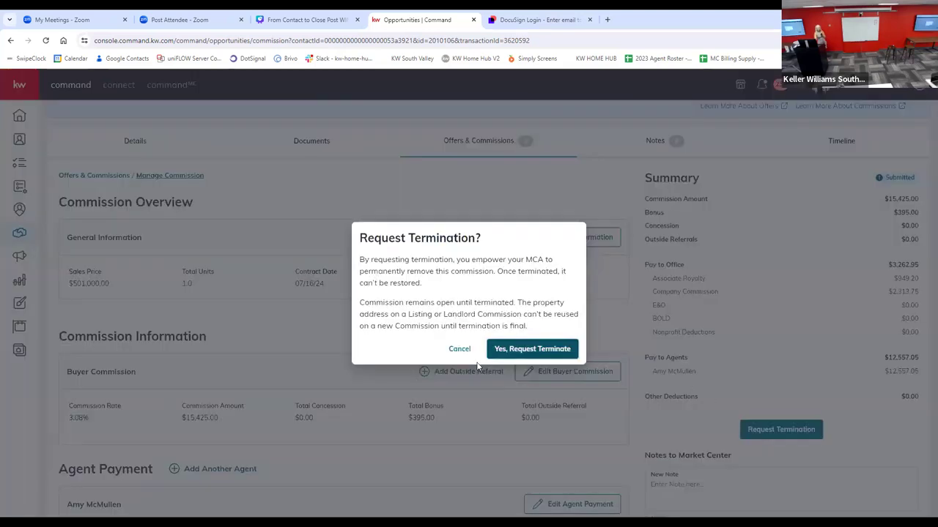
click(546, 352)
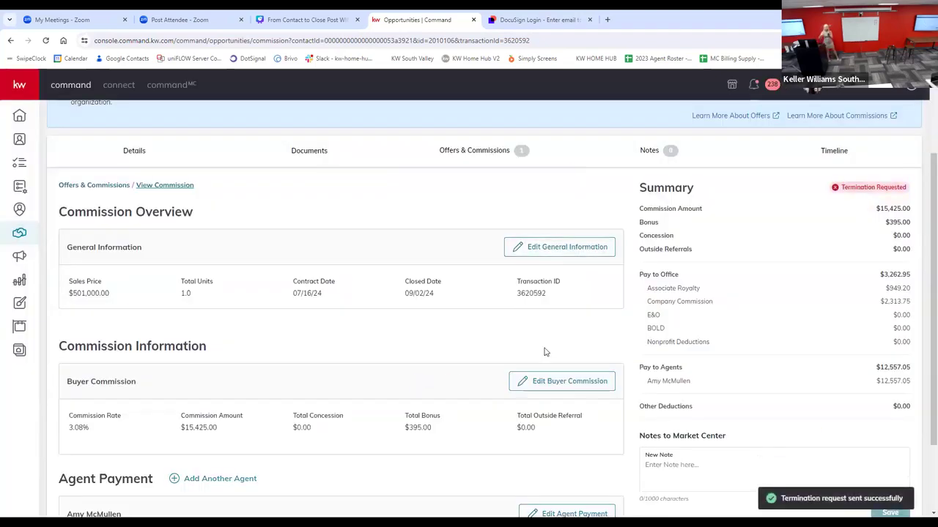
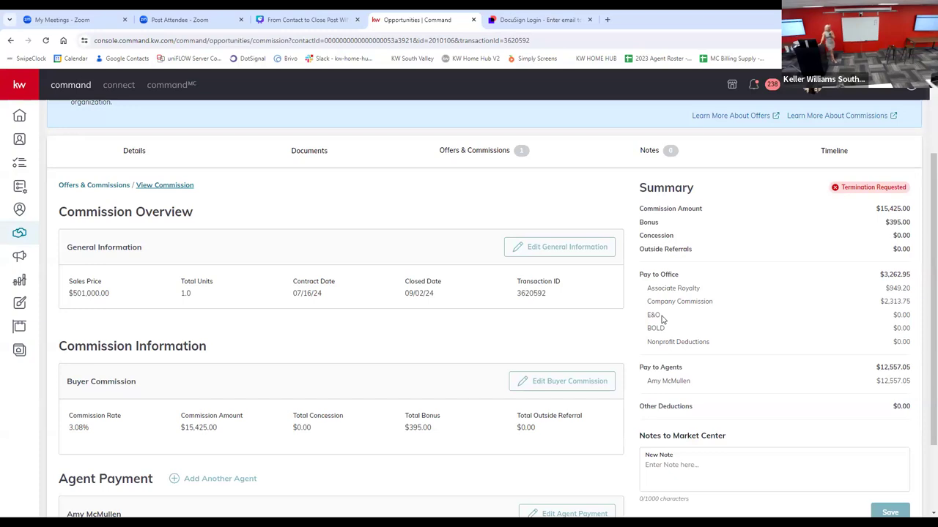
Step: Check the buyer opportunity's notes, and return to its offers and commissions
click(641, 152)
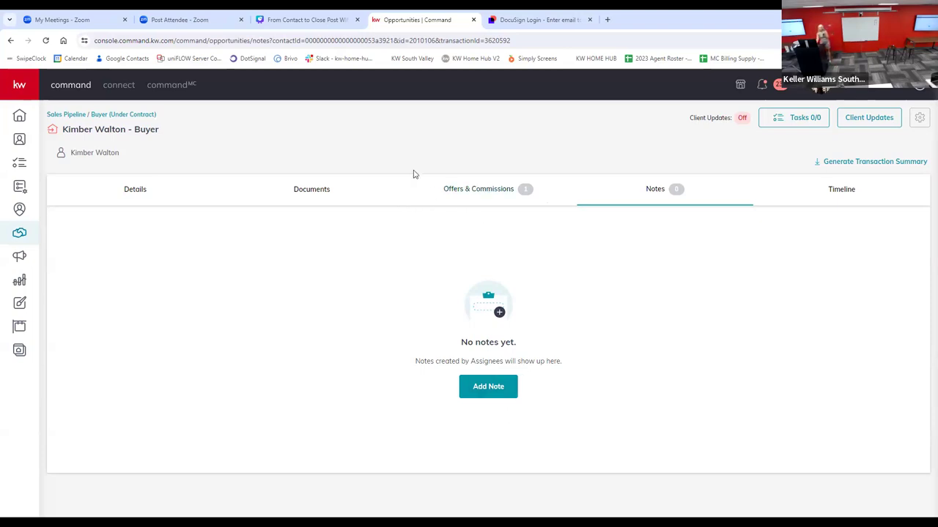
click(465, 192)
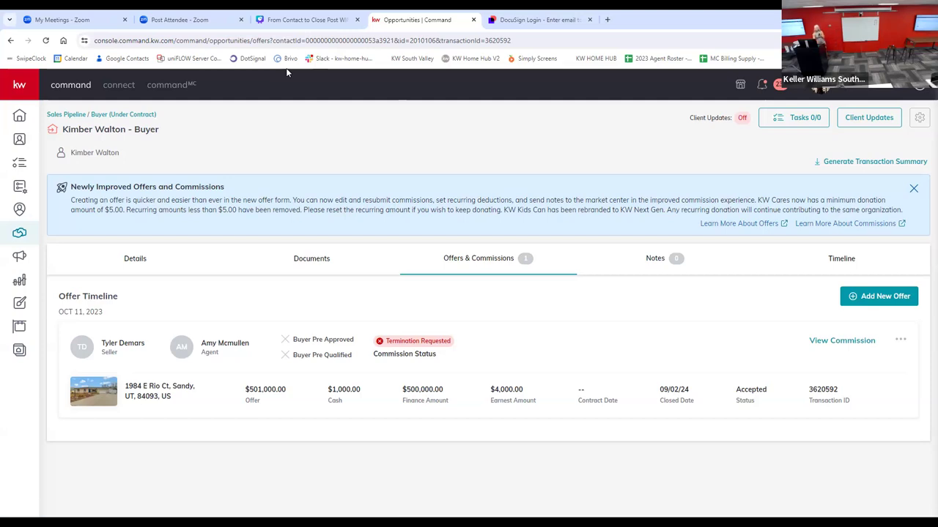
Step: Try to generate a transaction summary with opportunity dates and the buyer and seller parties, and close the dialog
click(871, 166)
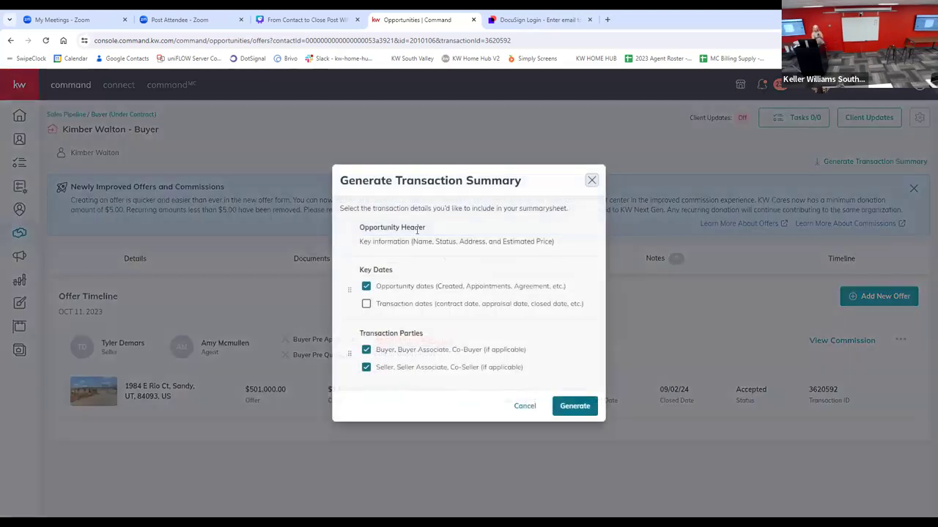
click(574, 407)
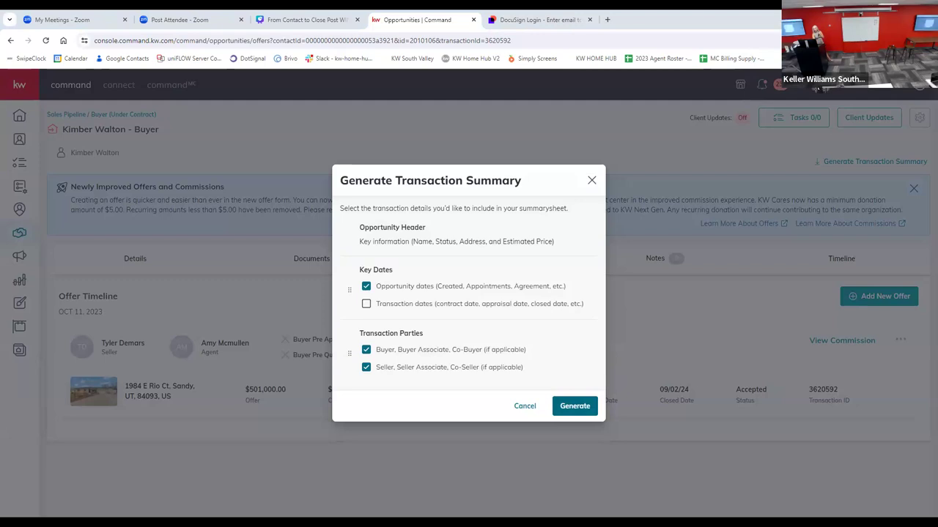
click(592, 181)
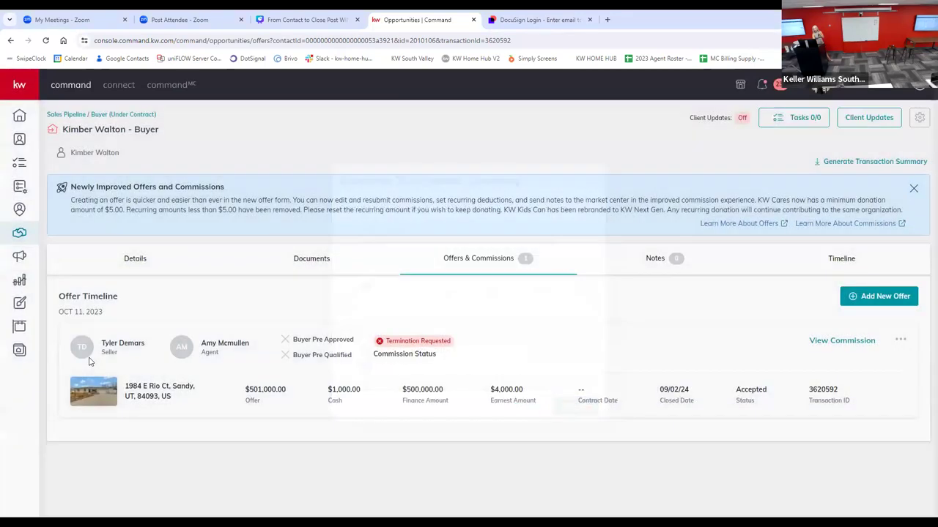
Step: Review the buyer opportunity's documents and the presentation slide on starting an opportunity, and return to the offers and commissions
click(310, 259)
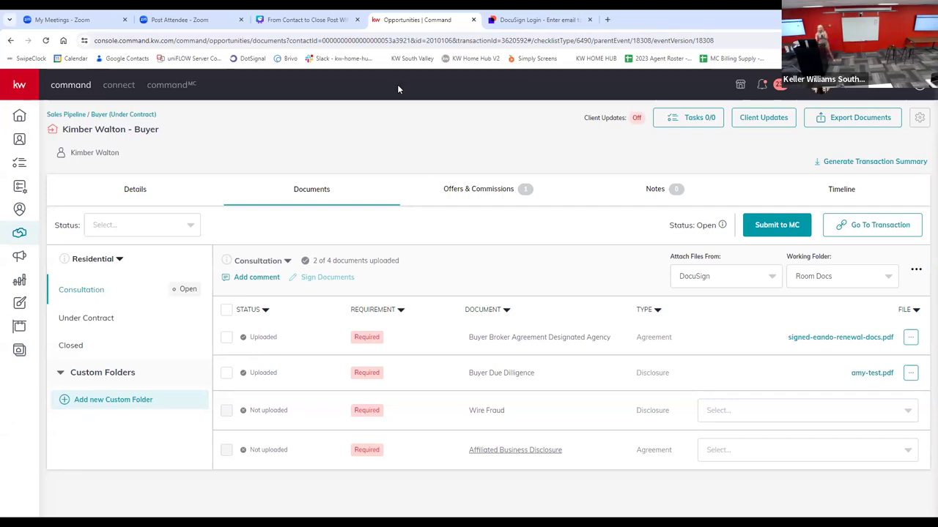
click(319, 22)
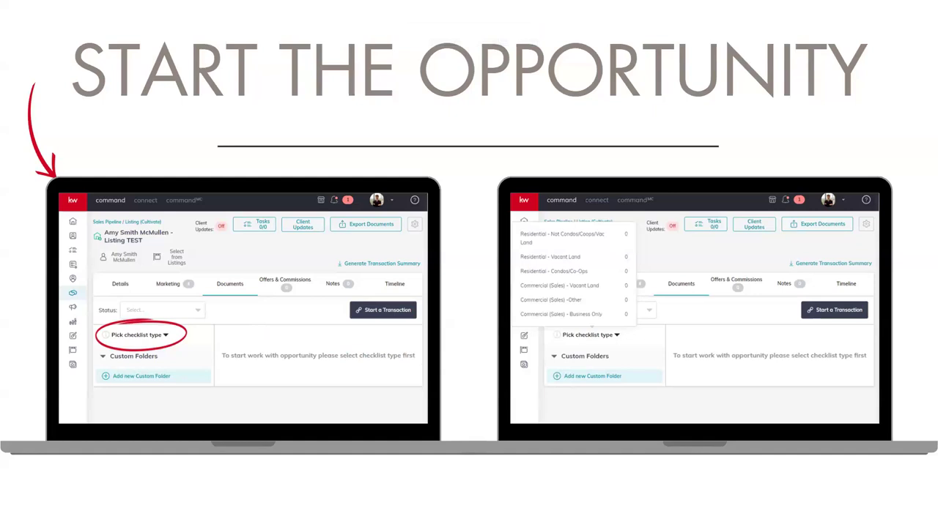
key(ctrl+Tab)
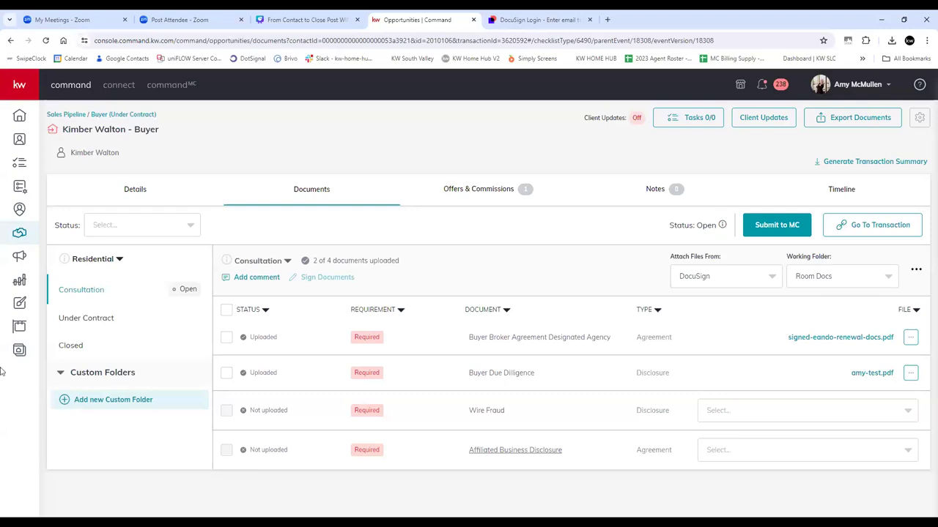
click(474, 189)
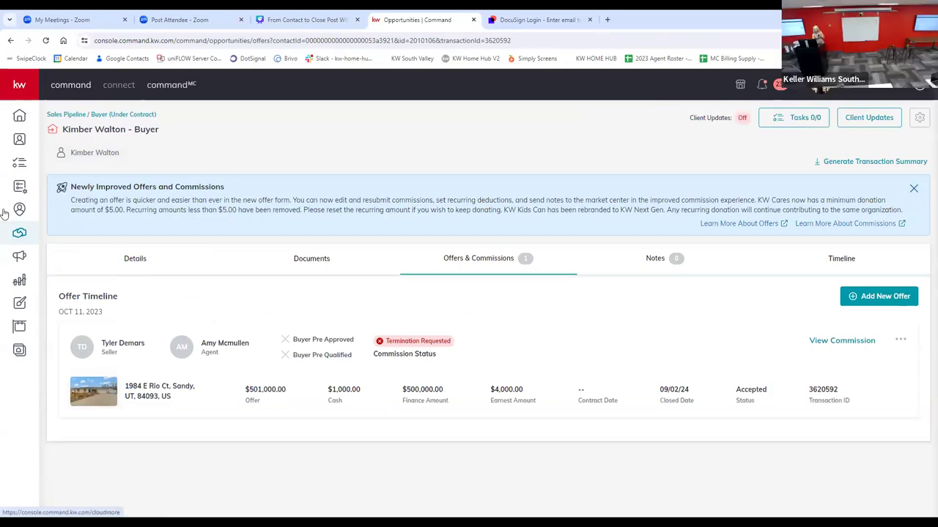
Step: Open the offers and commissions of the active buyer opportunity in the Showing stage
click(19, 233)
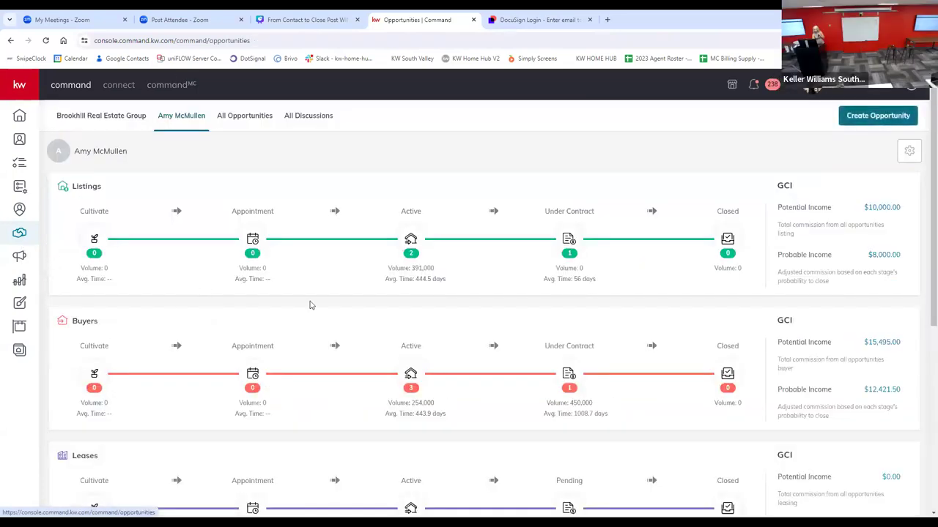
click(409, 373)
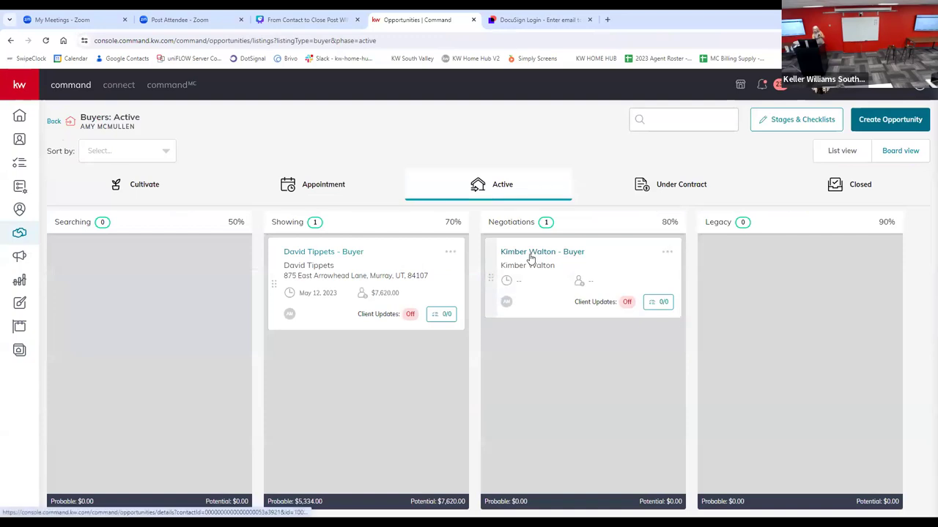
click(312, 253)
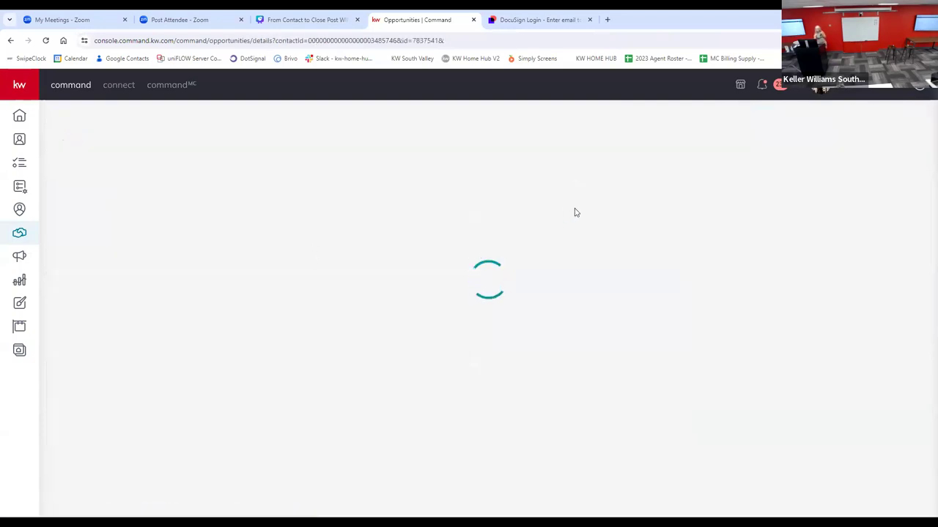
click(466, 192)
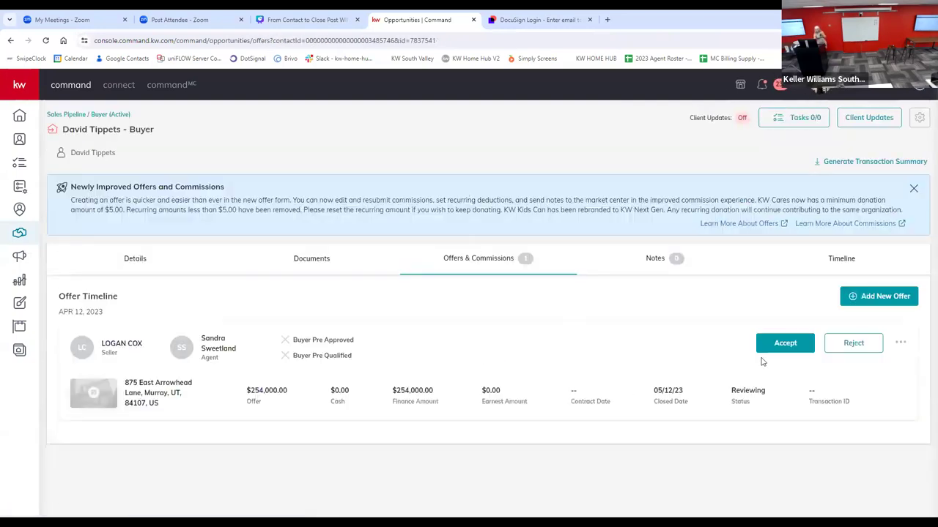
Step: Start accepting the offer, and set its property type to Residential, classification to Resale and total units to 1
click(763, 346)
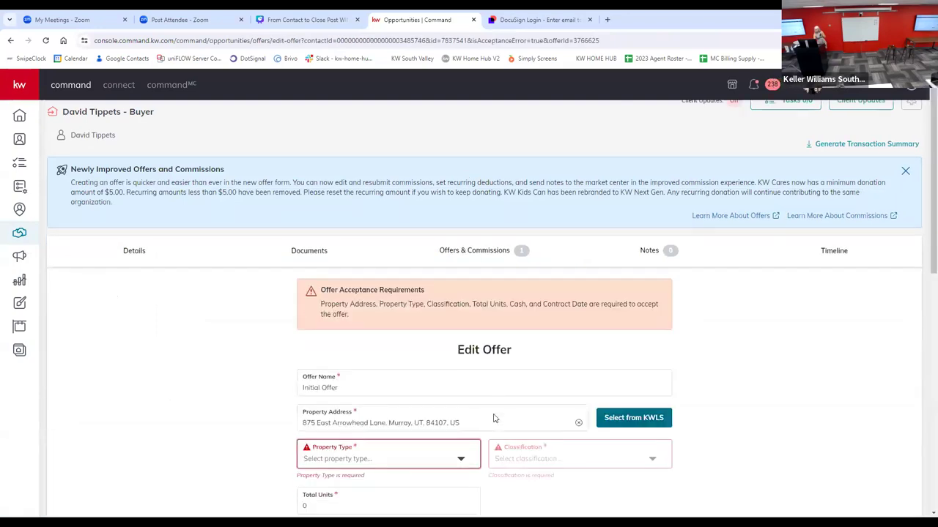
scroll(492, 419, down, 1)
click(460, 427)
click(345, 445)
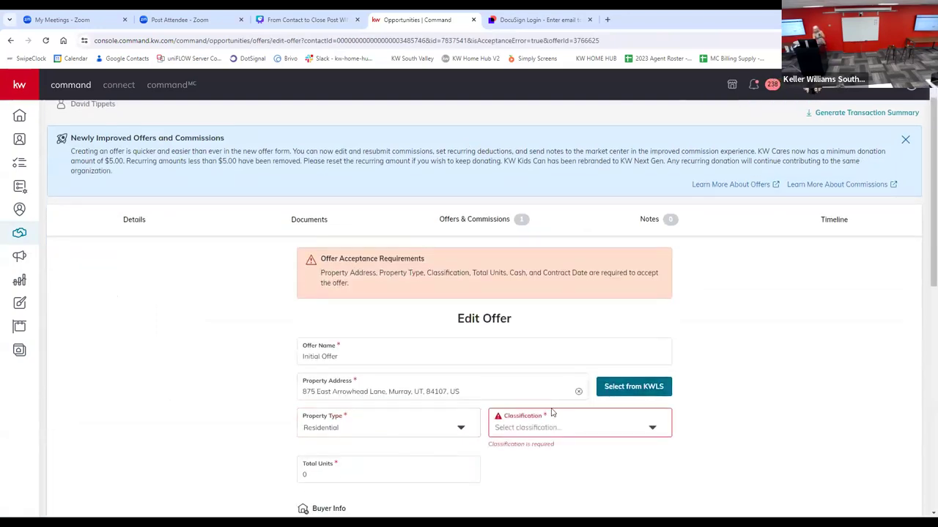
click(554, 416)
click(511, 417)
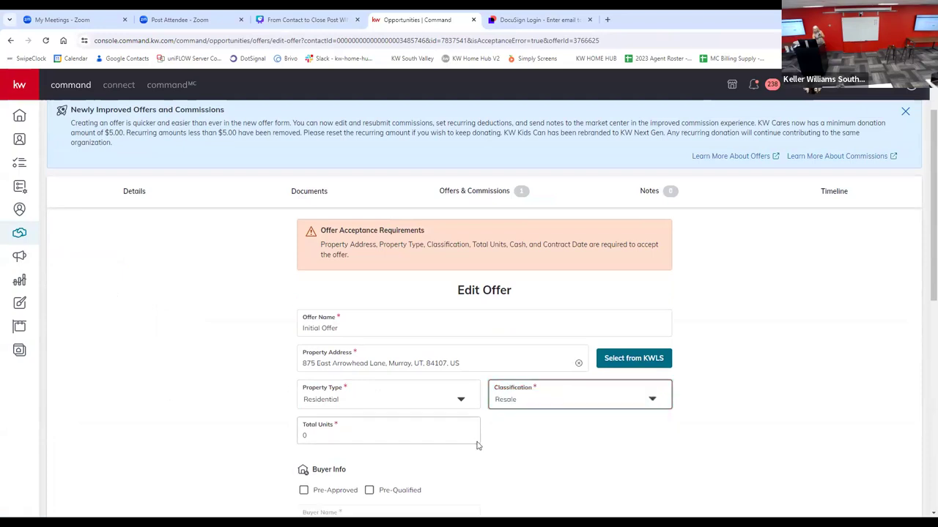
scroll(348, 381, down, 2)
click(326, 346)
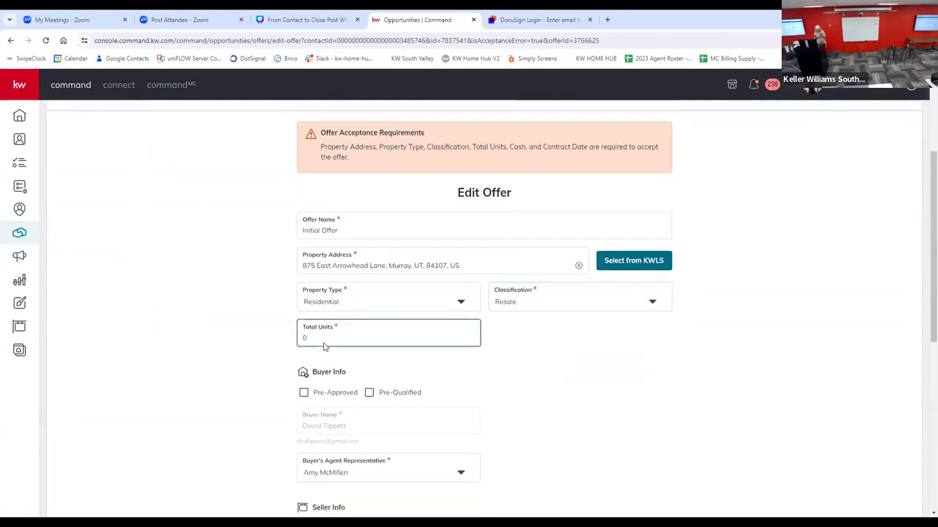
key(BackSpace)
text(1)
Step: Set the offer's contract date to 07/01/2024
scroll(366, 434, down, 1)
scroll(695, 393, down, 3)
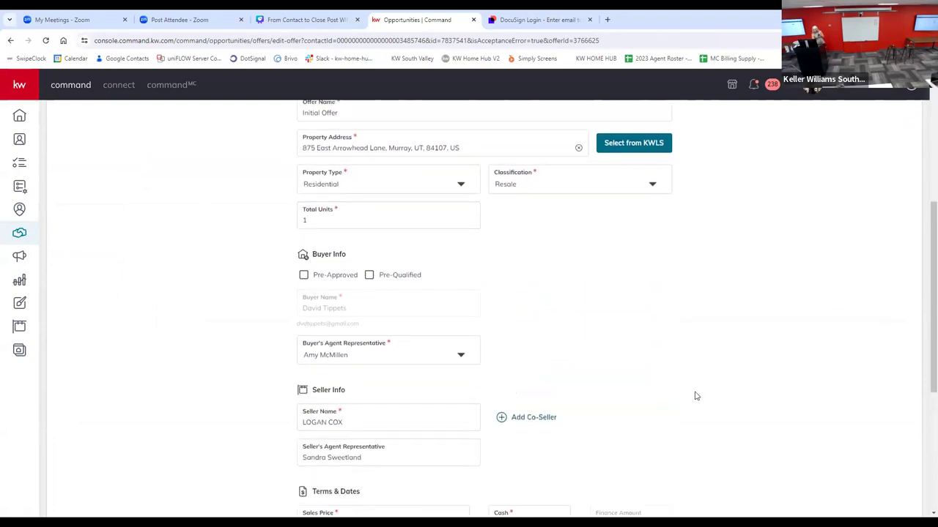
click(452, 376)
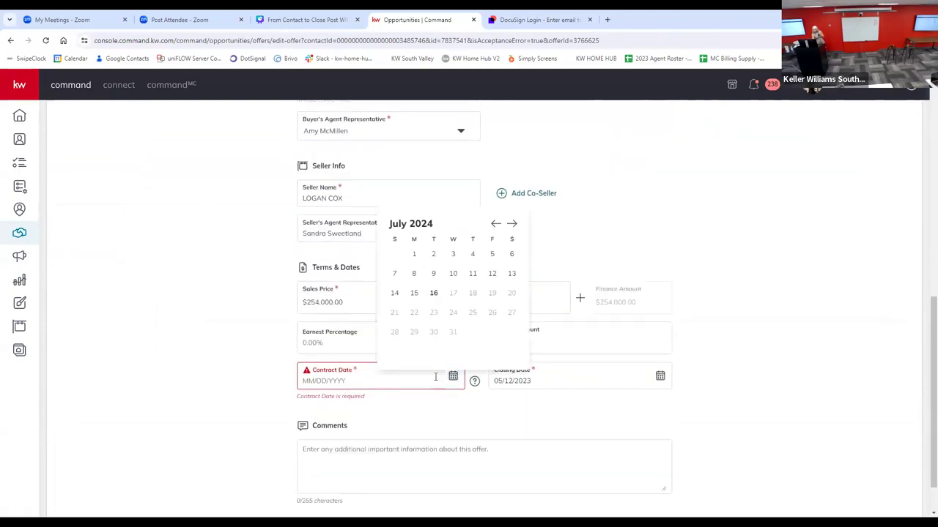
click(414, 255)
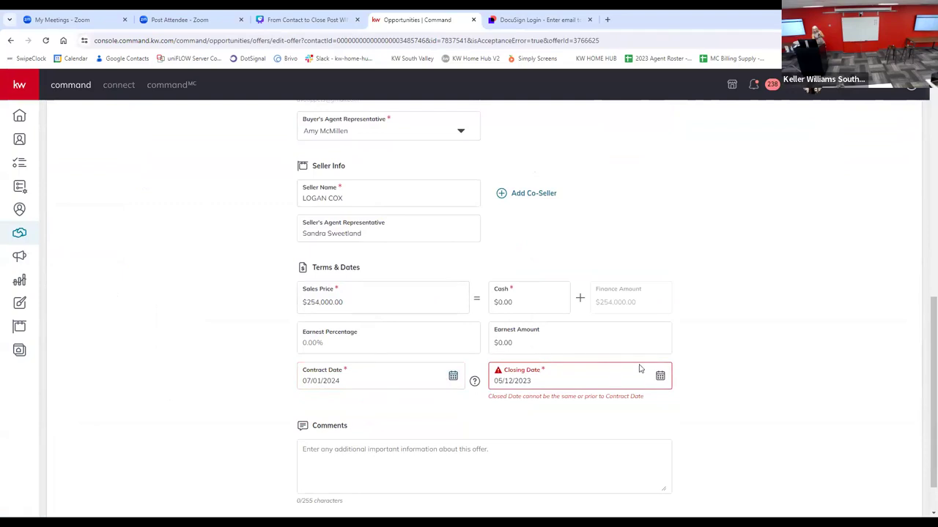
Step: Set the offer's closing date to 07/24/2024, and save and accept the offer
click(660, 376)
click(720, 224)
click(720, 225)
click(720, 224)
click(720, 225)
click(721, 225)
click(721, 225)
click(721, 225)
click(721, 226)
click(721, 226)
click(721, 225)
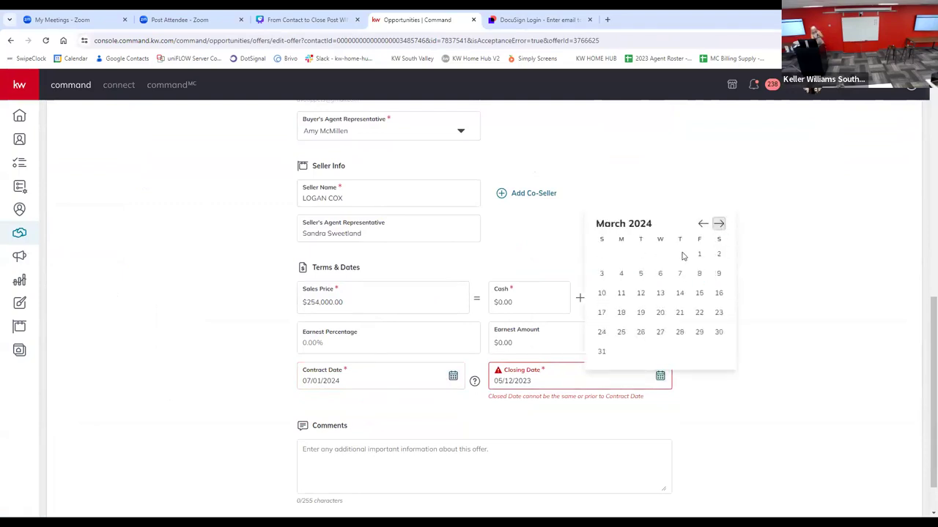
click(721, 225)
click(721, 225)
click(721, 226)
click(720, 226)
click(661, 279)
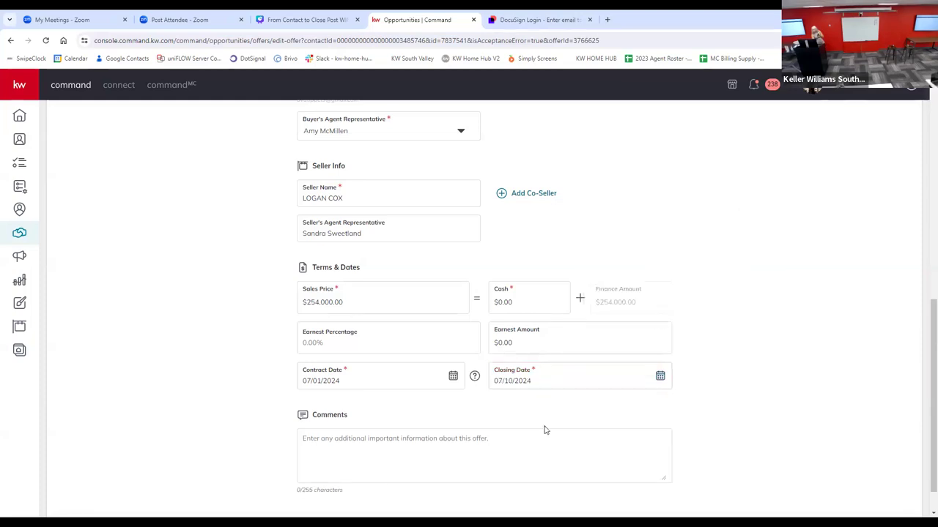
click(660, 378)
click(660, 312)
scroll(701, 416, down, 1)
click(865, 492)
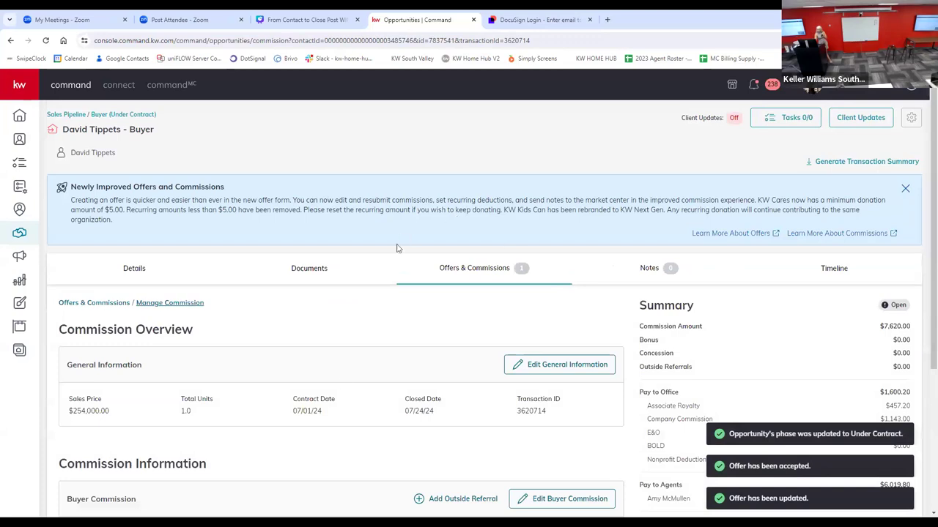
Step: Try to add a payment for a second agent found by first name, and cancel the entry
scroll(430, 277, down, 1)
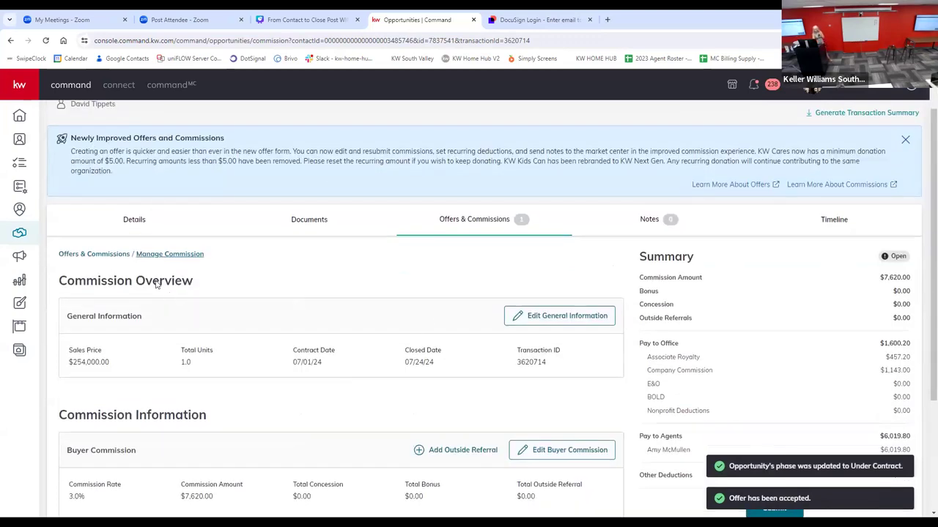
scroll(586, 289, down, 3)
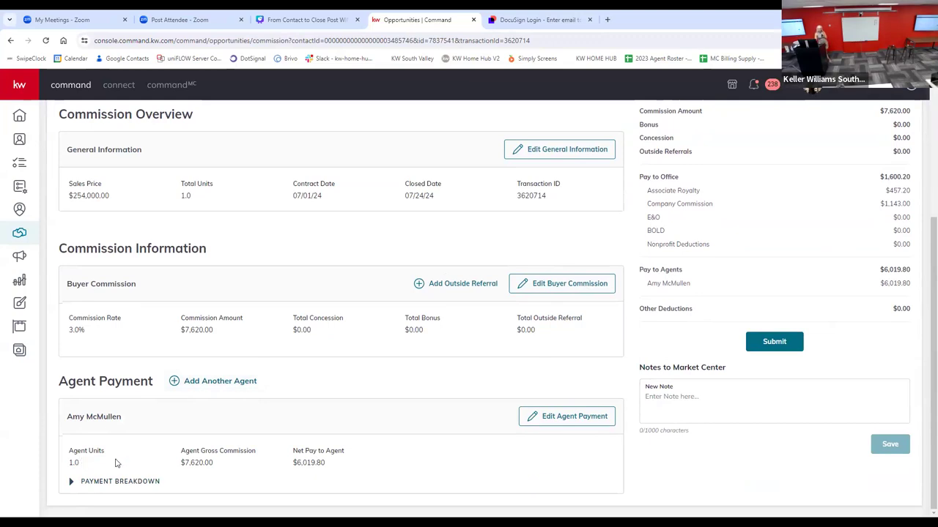
click(225, 381)
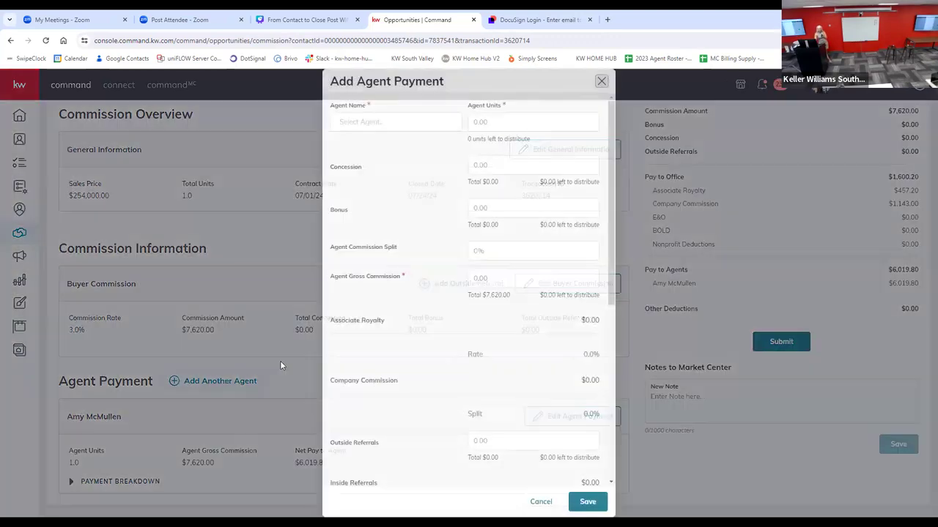
click(359, 123)
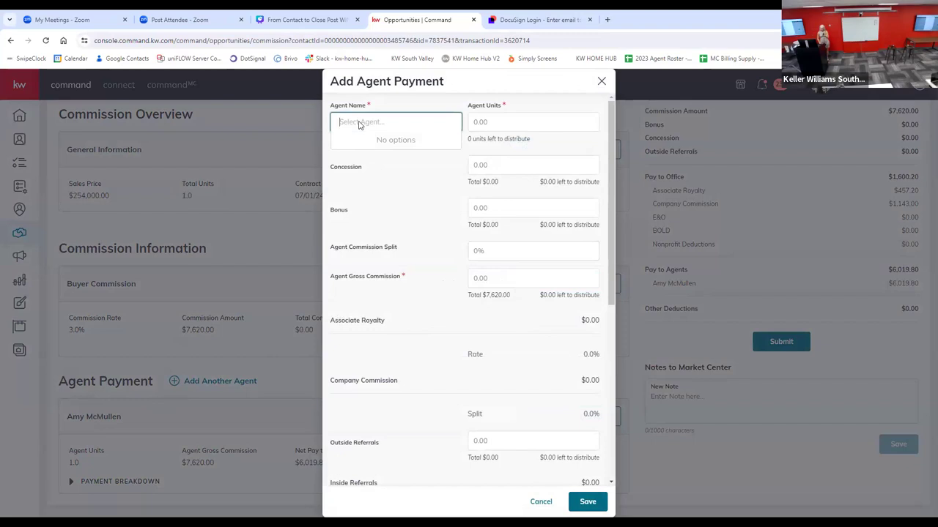
text(tyler)
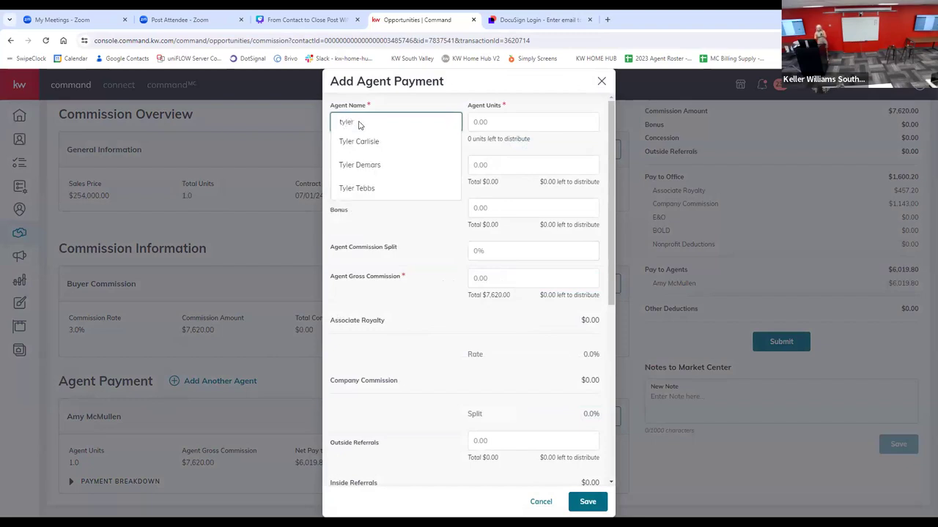
click(359, 165)
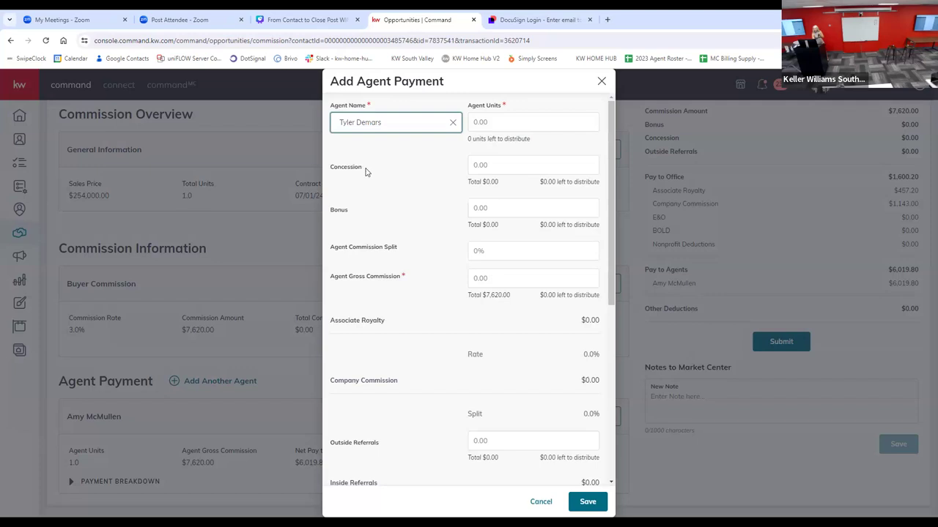
click(503, 119)
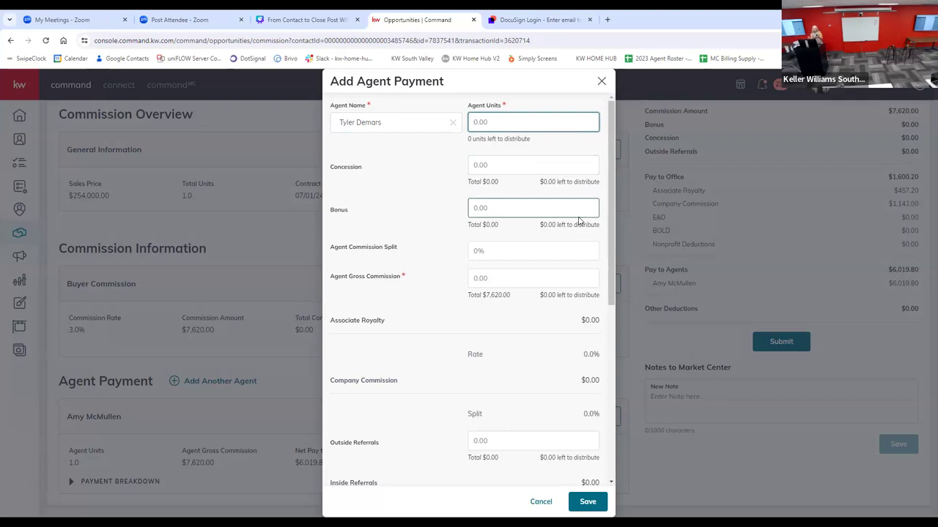
click(503, 278)
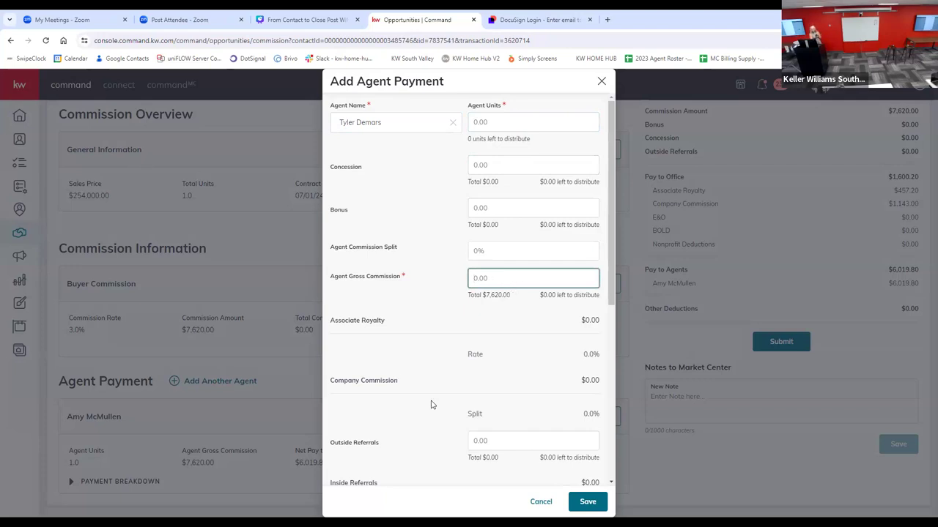
click(540, 502)
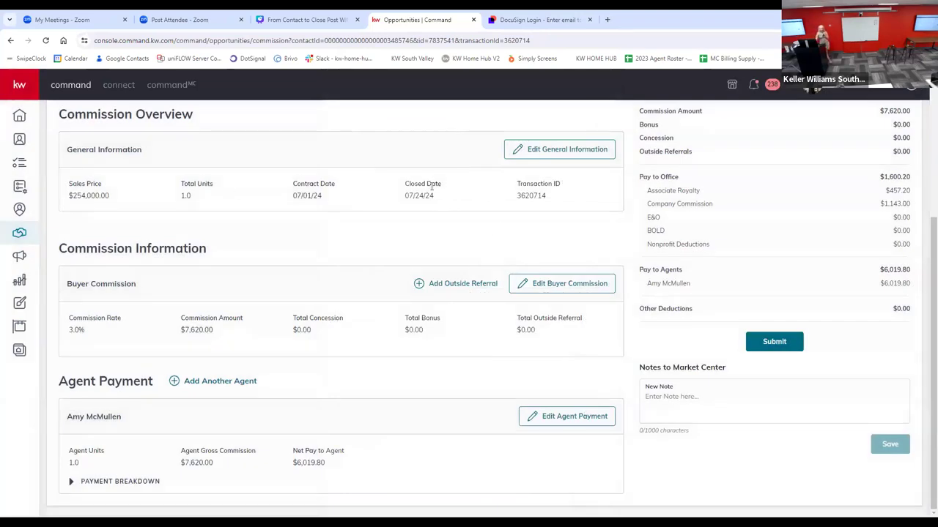
Step: Examine the editable fields of the buyer commission, and close them without changes
click(539, 288)
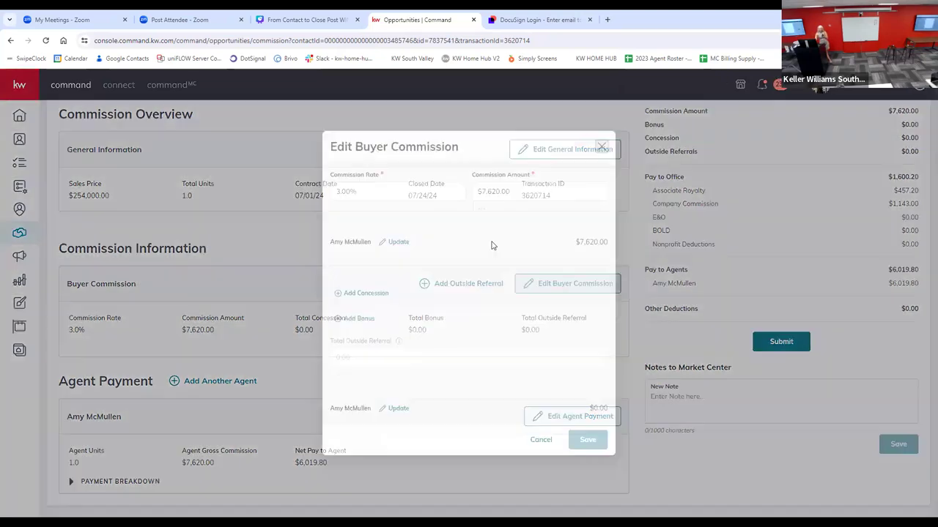
click(602, 149)
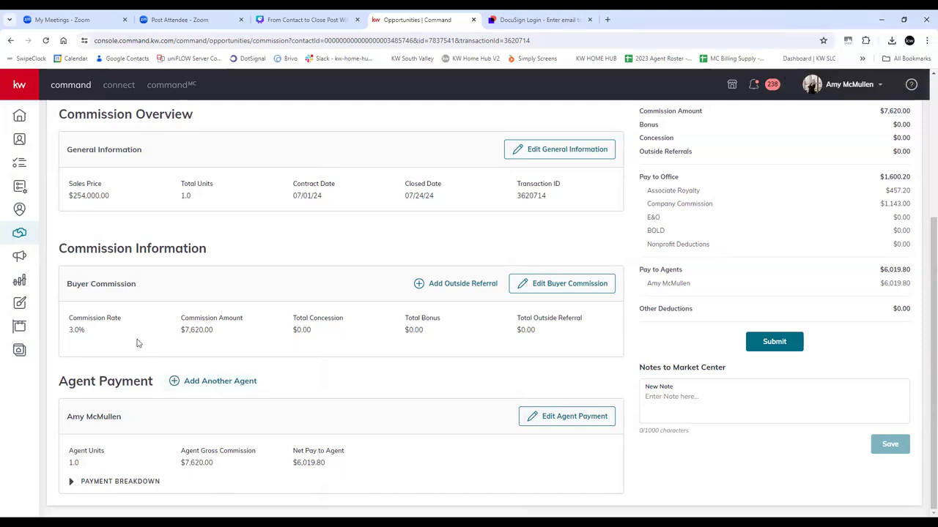
Step: Examine the fields for adding another agent's payment, from agent name and units to deductions, and close the form without adding one
click(192, 381)
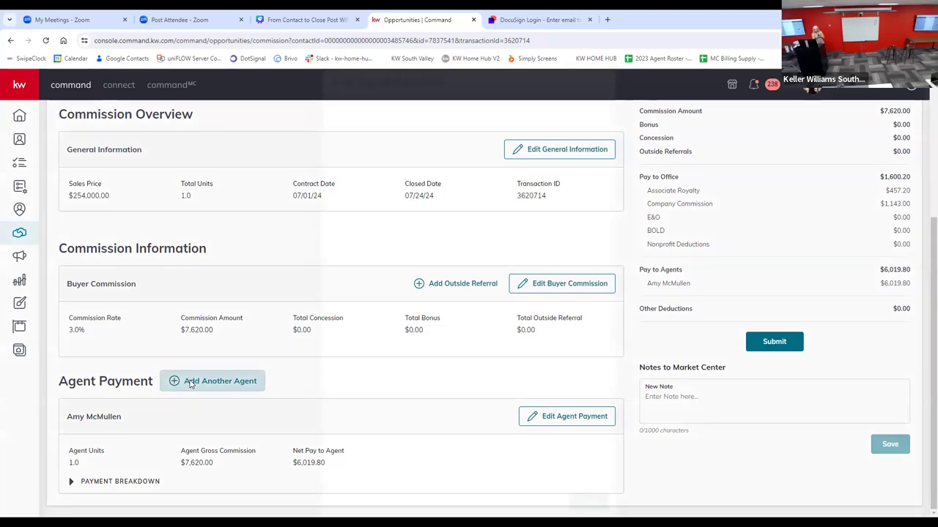
click(528, 285)
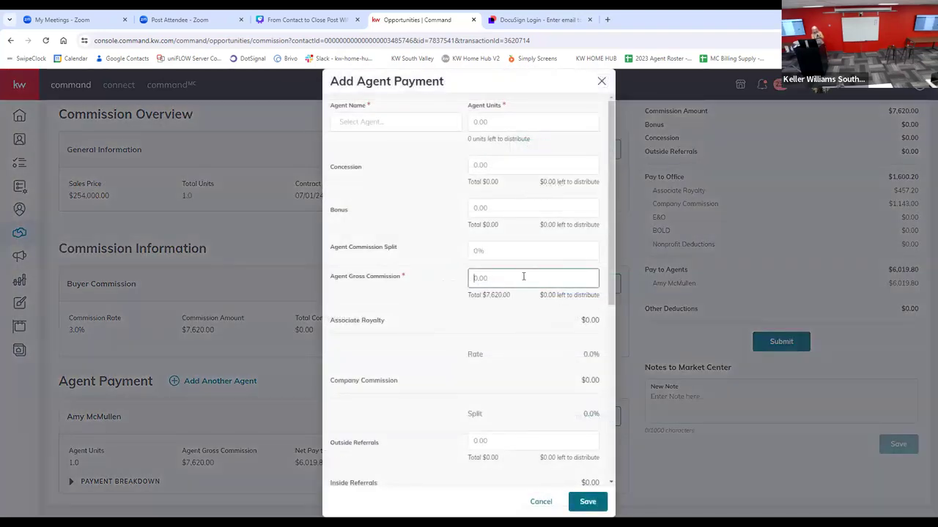
scroll(530, 322, down, 3)
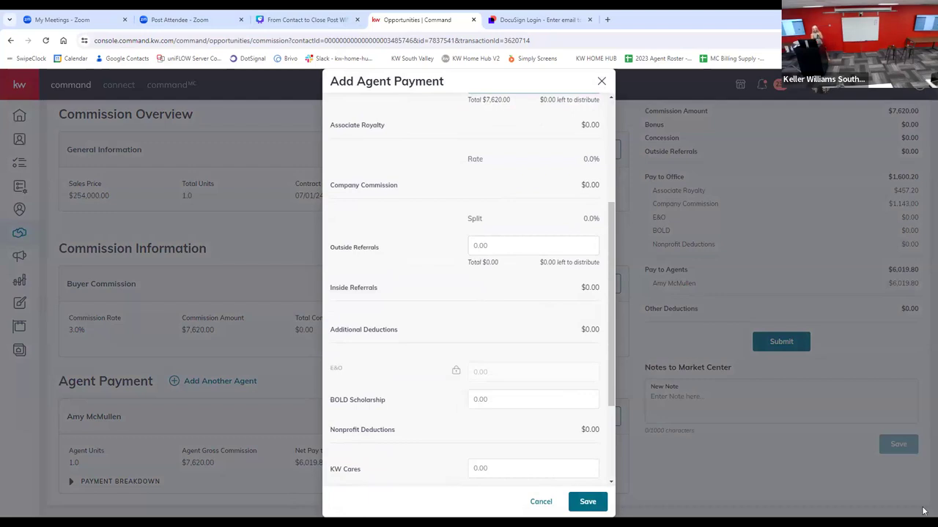
scroll(441, 189, up, 2)
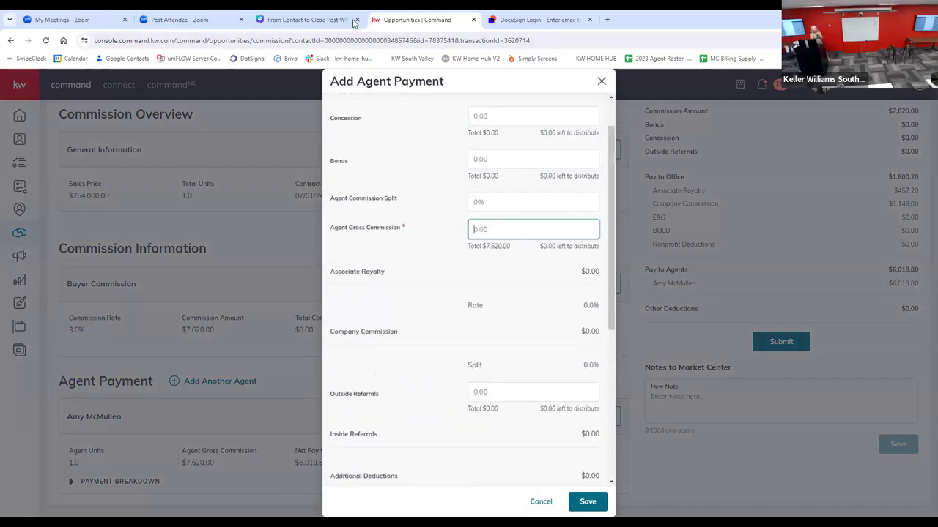
scroll(469, 367, down, 3)
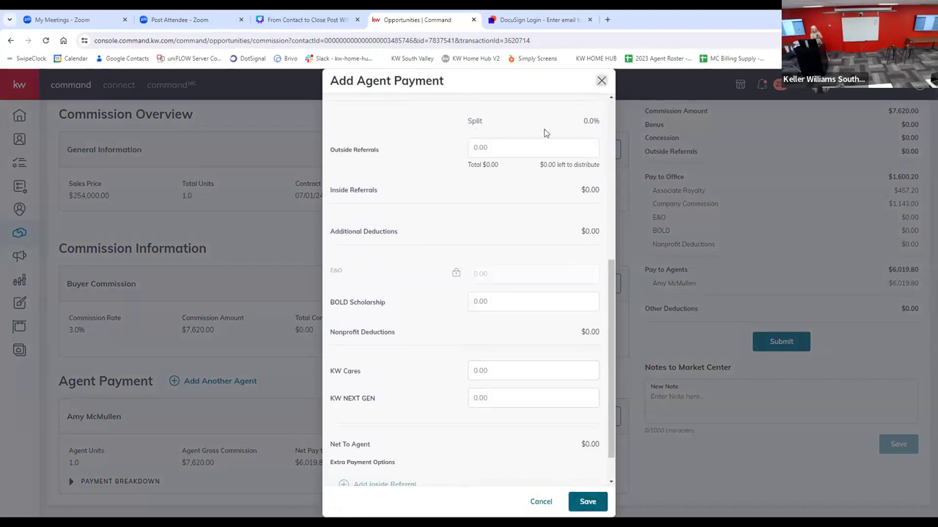
click(601, 80)
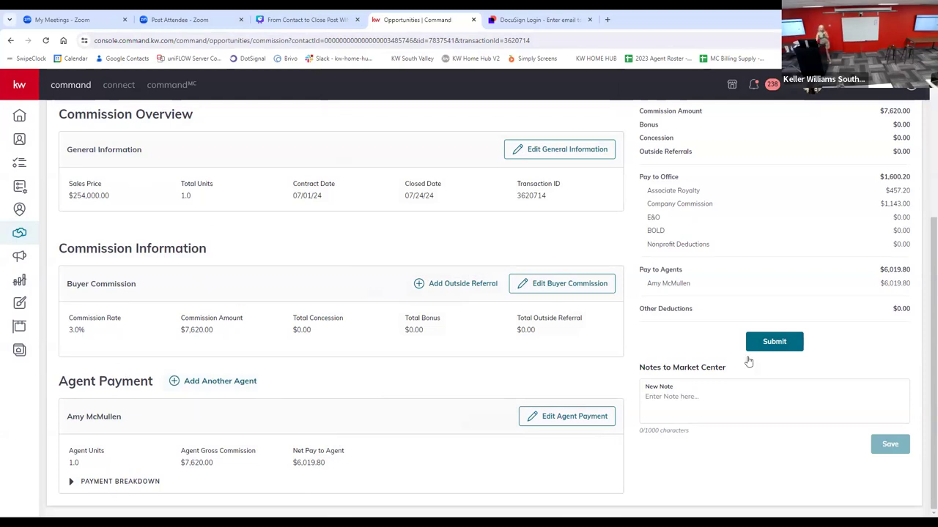
click(203, 383)
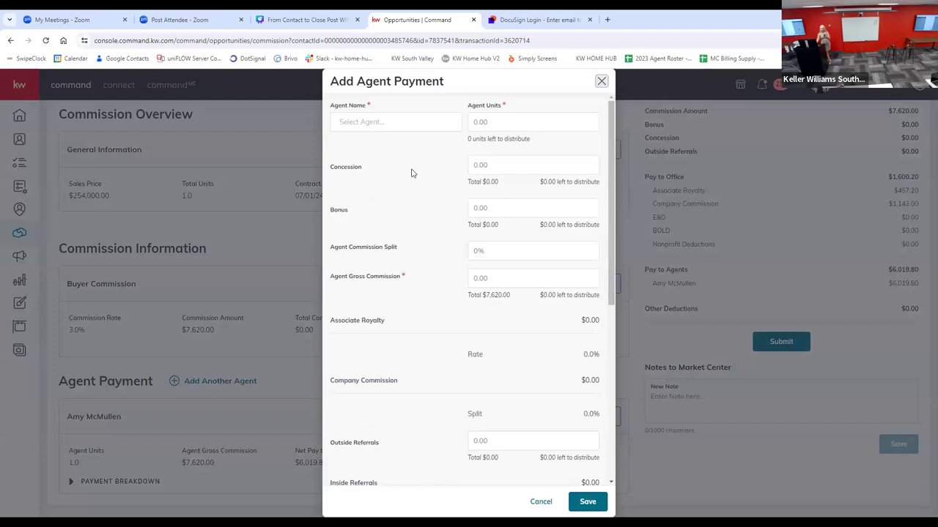
click(541, 502)
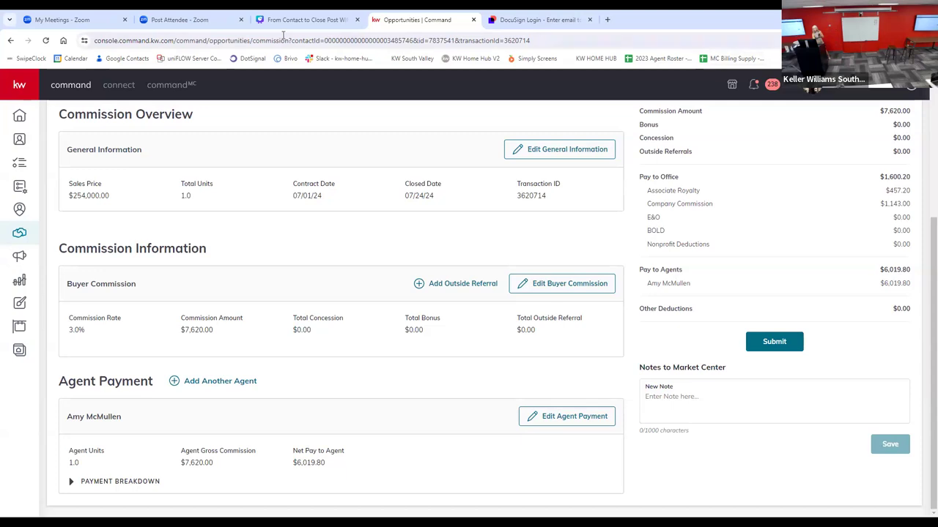
click(308, 20)
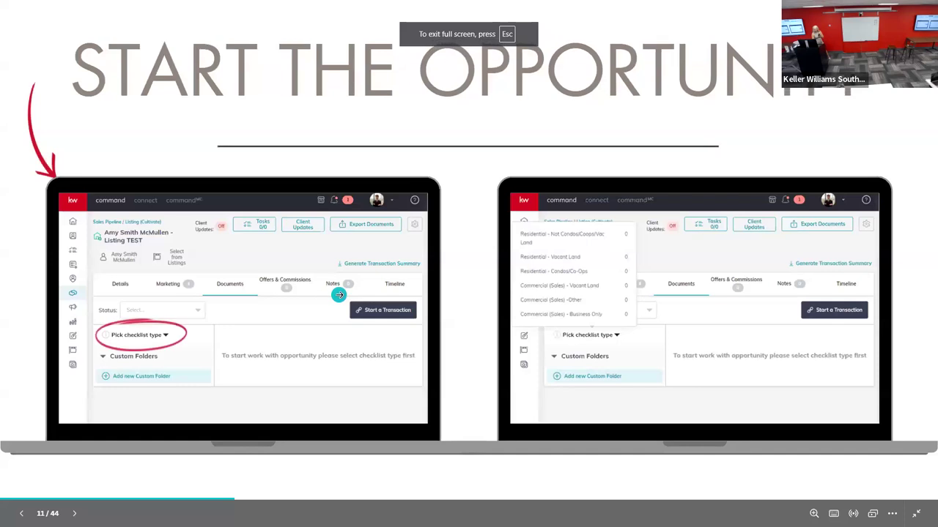
click(339, 295)
click(339, 295)
key(Right)
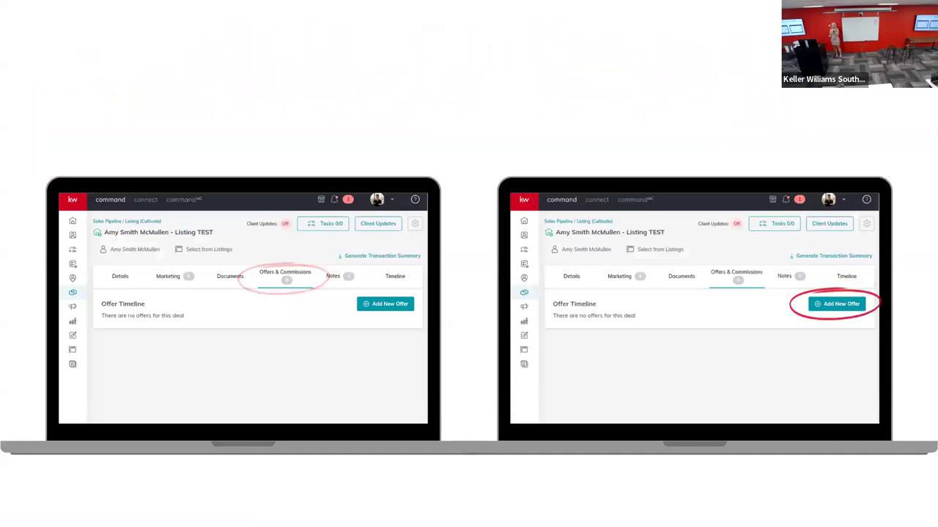
key(Right)
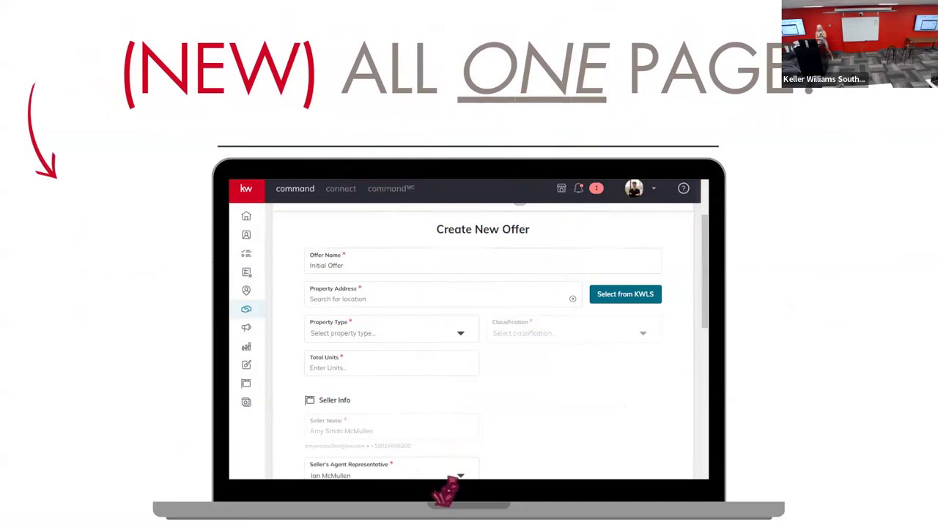
key(Right)
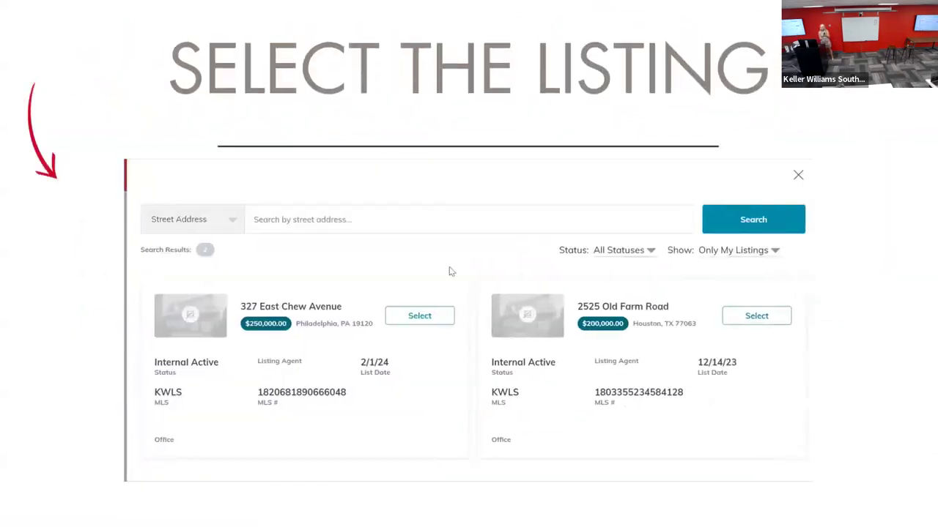
key(Right)
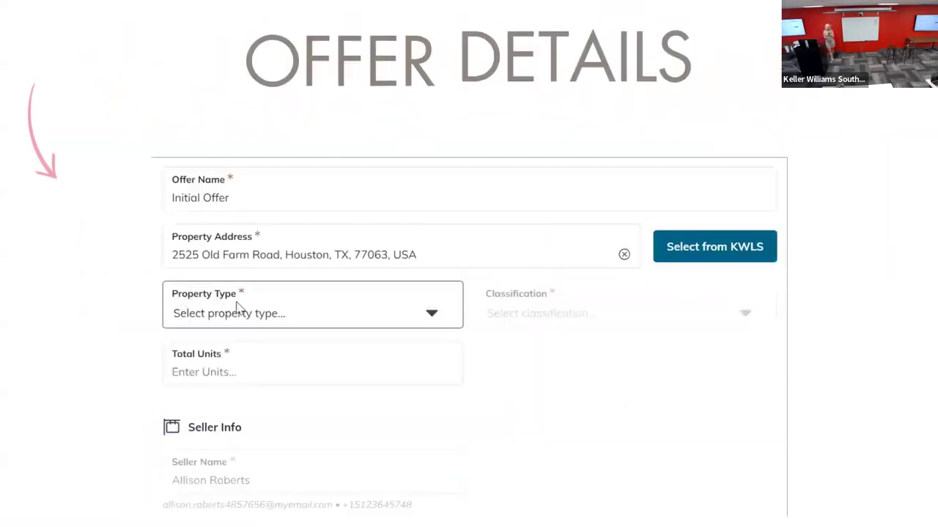
key(Right)
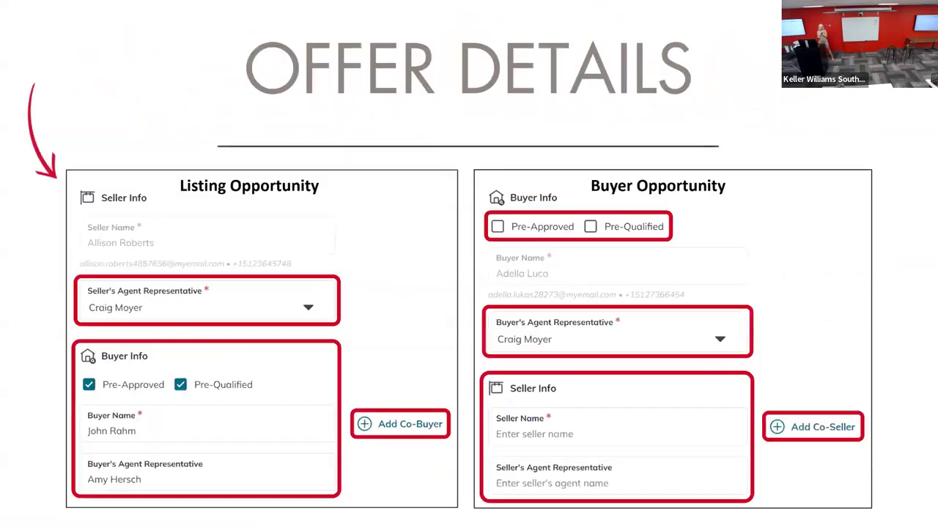
key(Right)
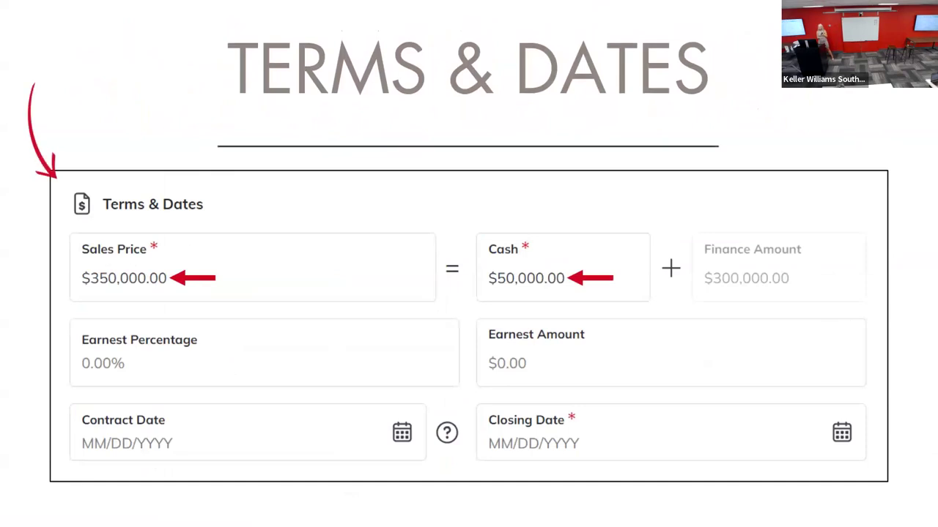
key(Right)
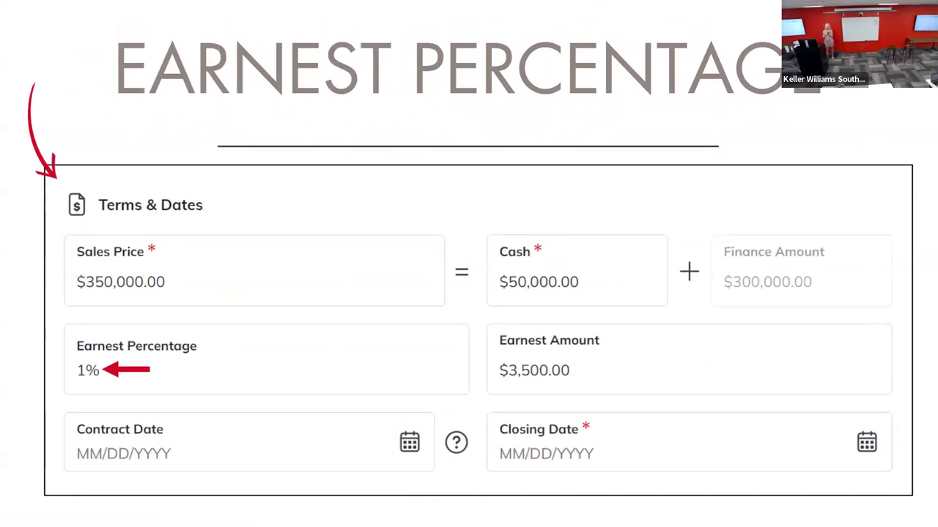
key(Right)
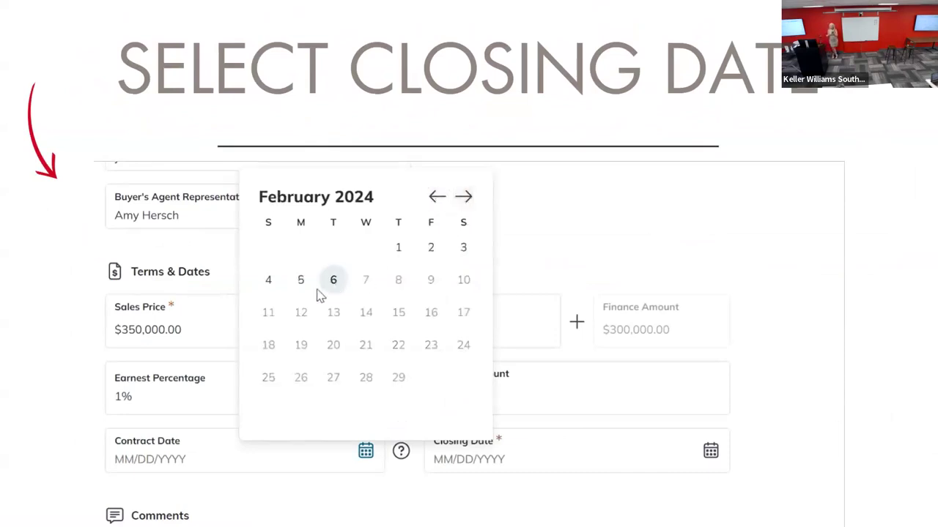
key(Right)
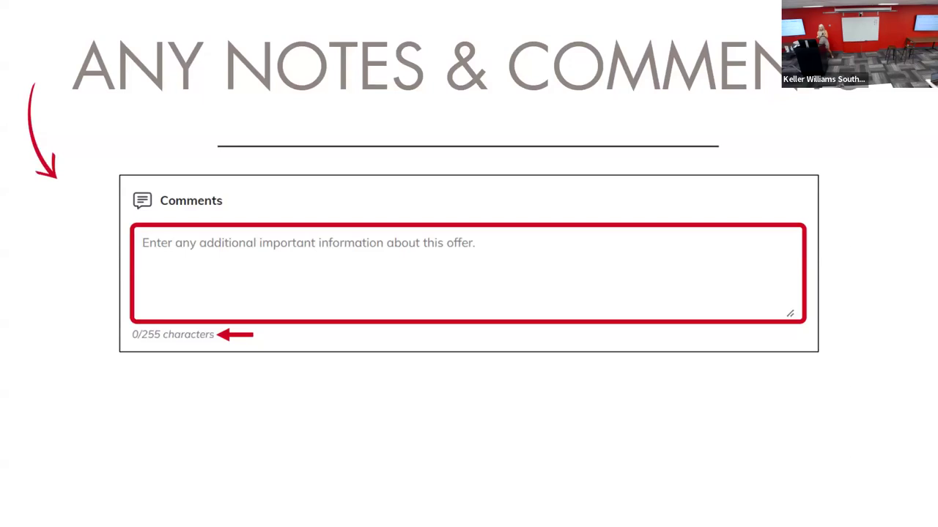
key(Right)
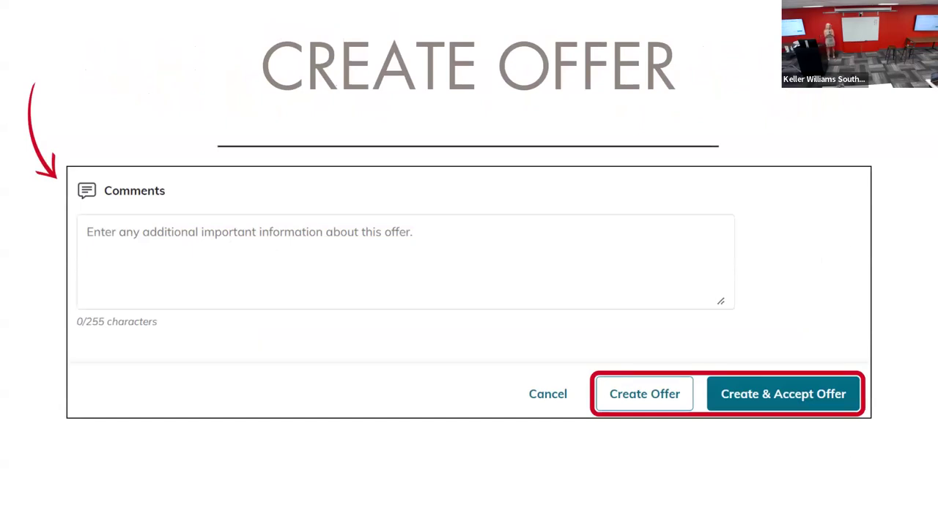
key(Right)
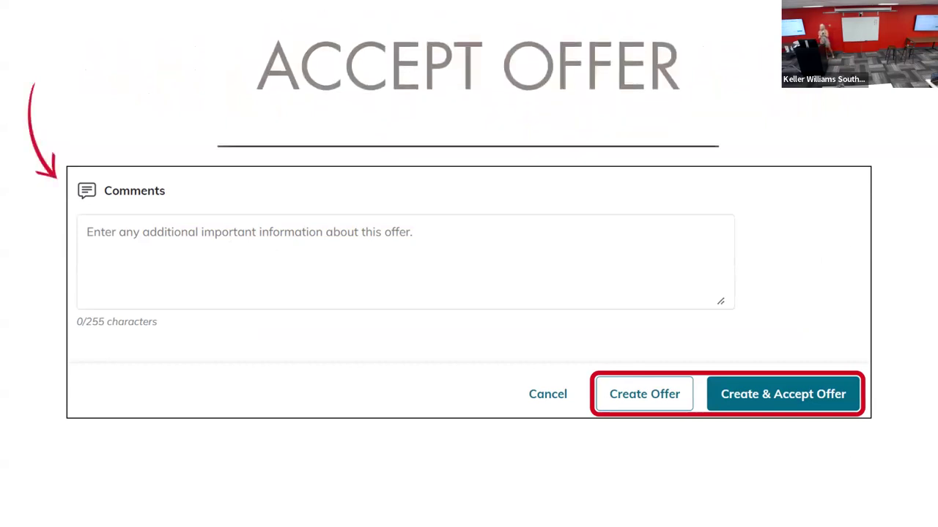
key(Right)
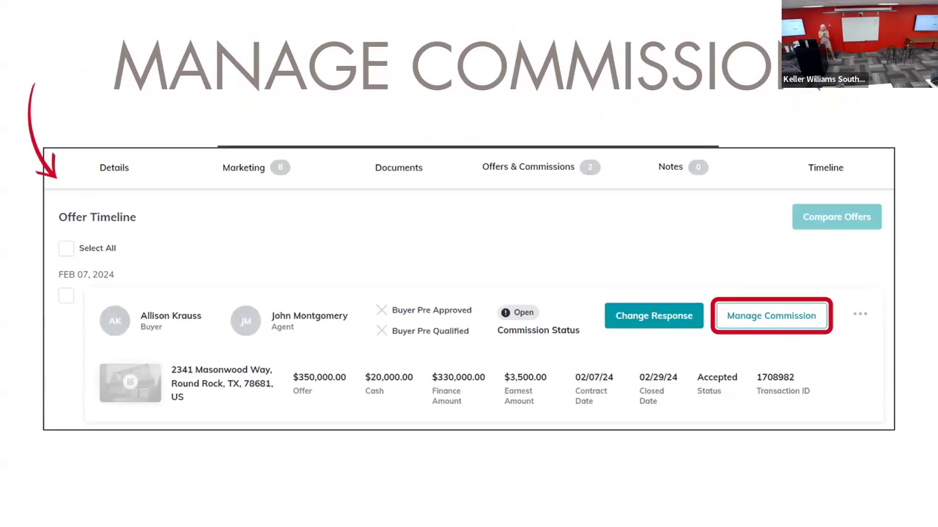
key(Right)
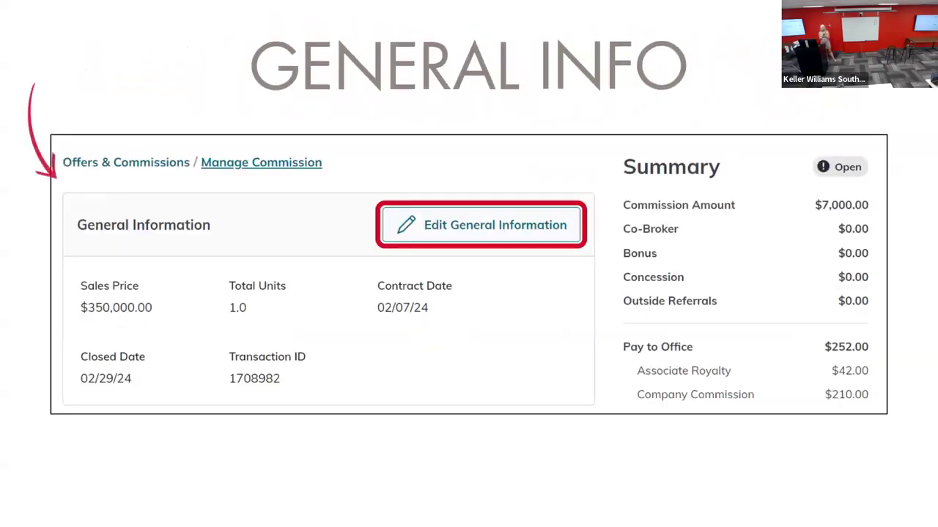
key(Right)
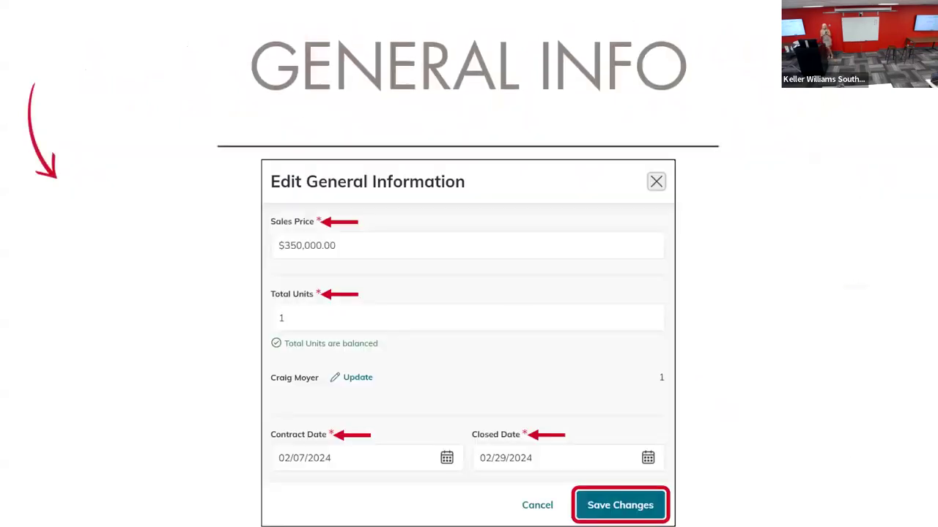
key(Right)
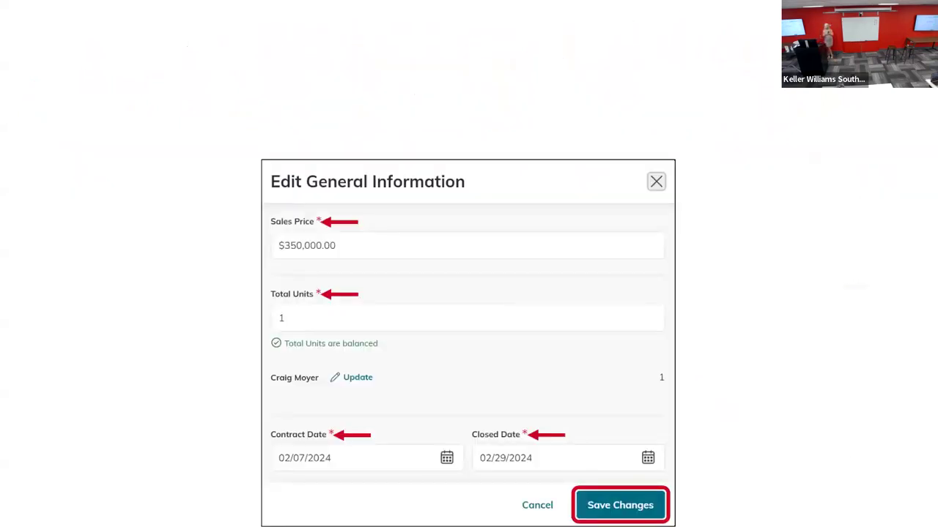
key(Right)
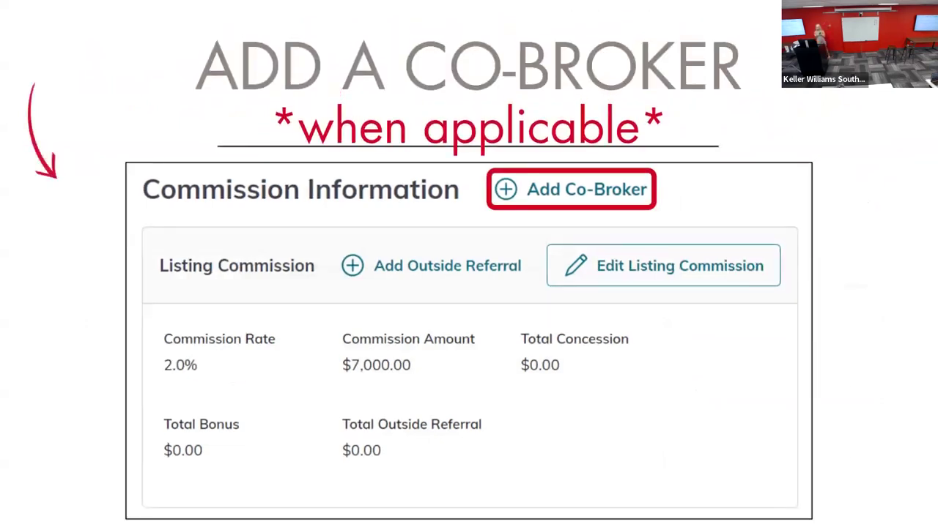
key(Right)
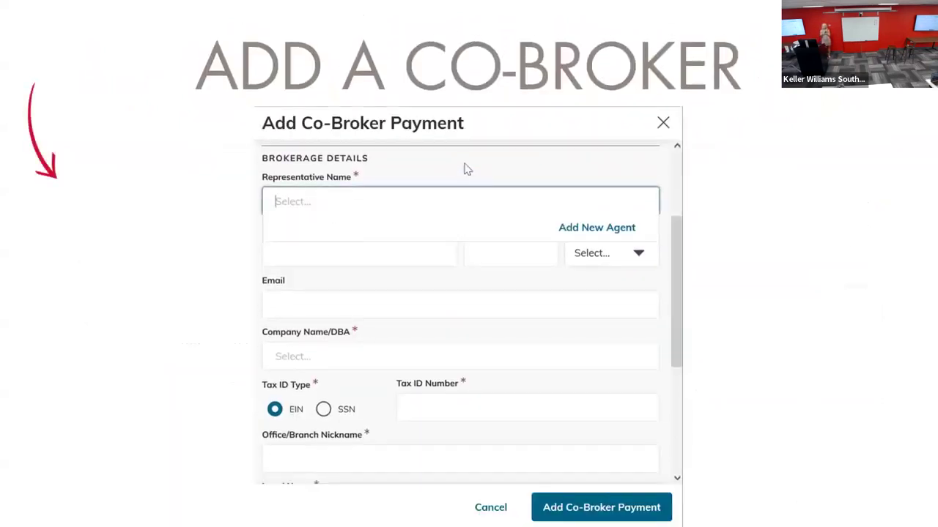
key(Right)
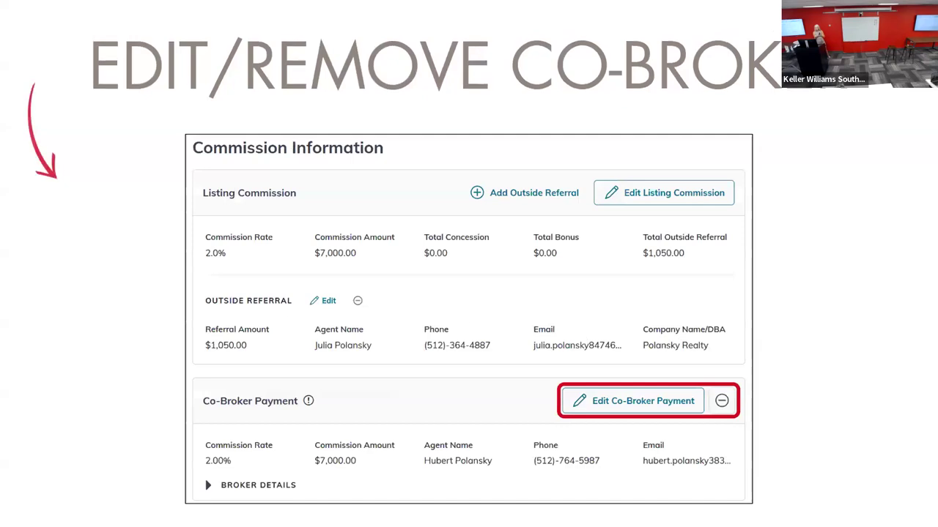
key(Right)
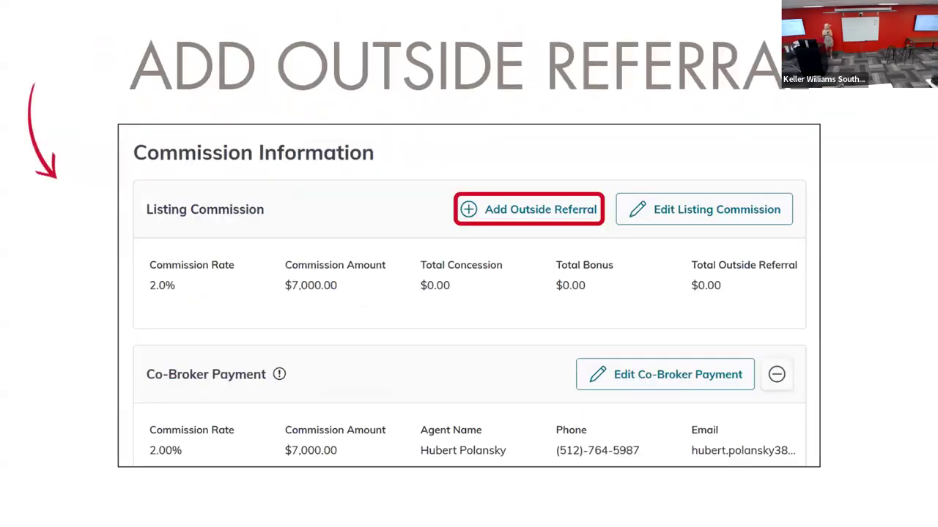
key(Right)
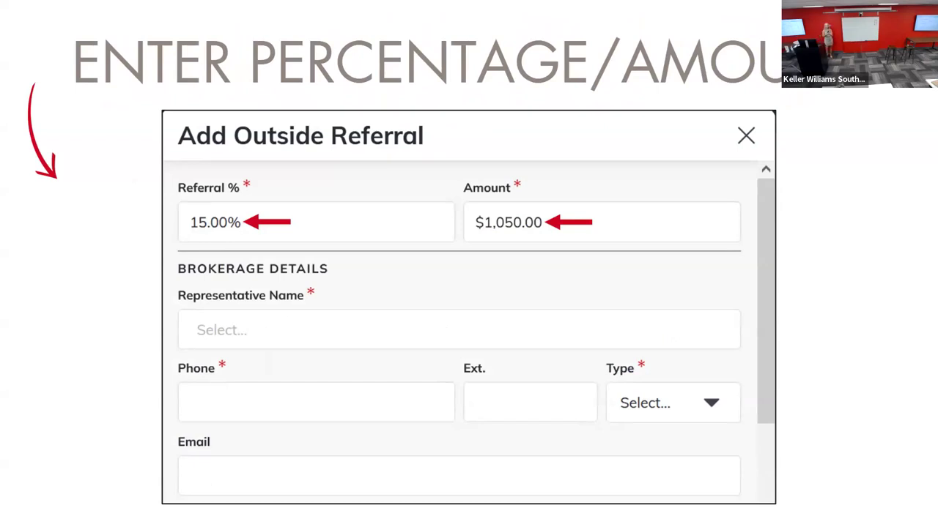
key(Right)
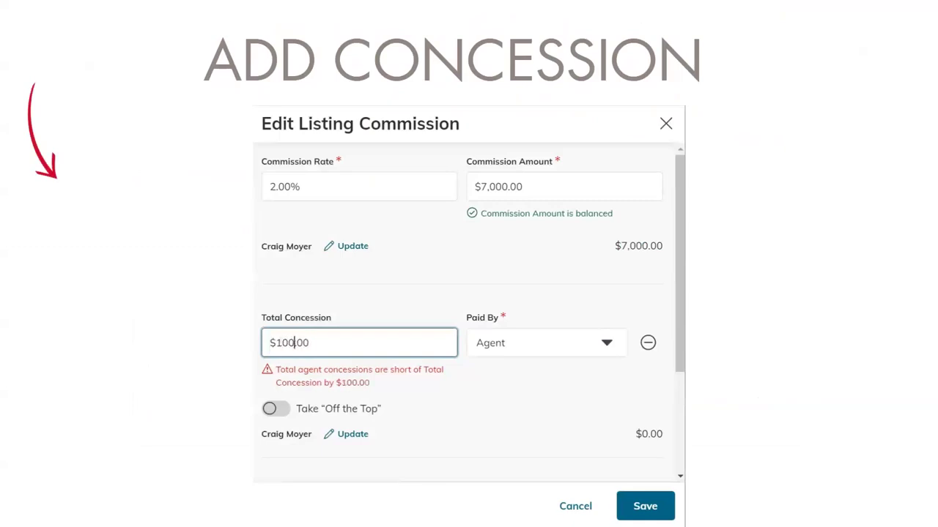
click(438, 409)
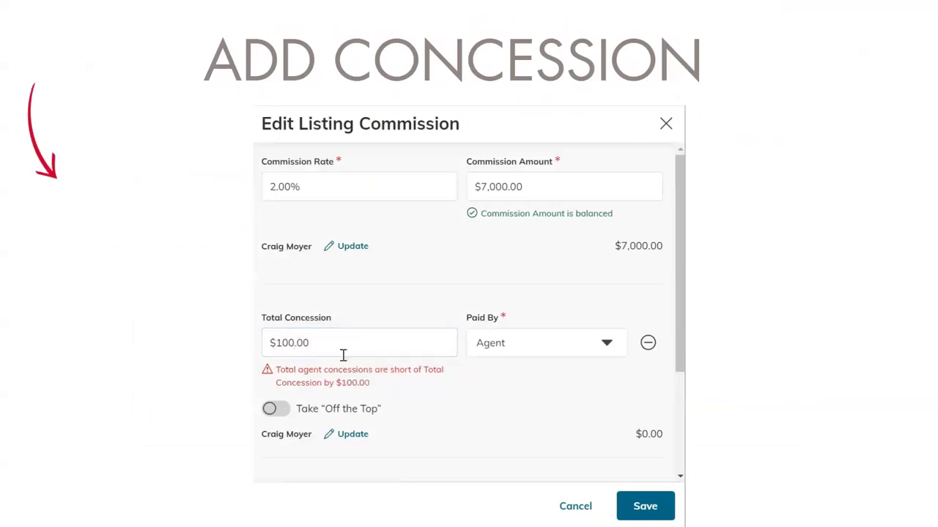
click(607, 347)
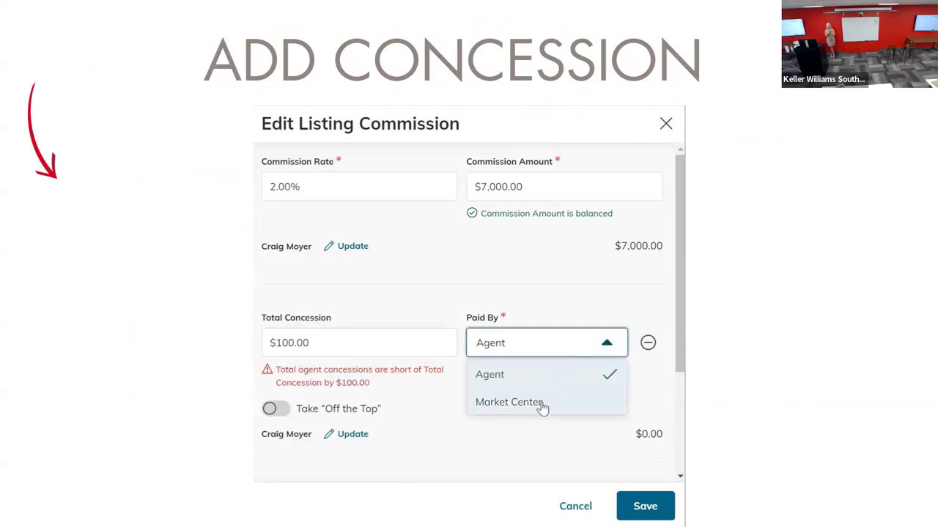
click(538, 379)
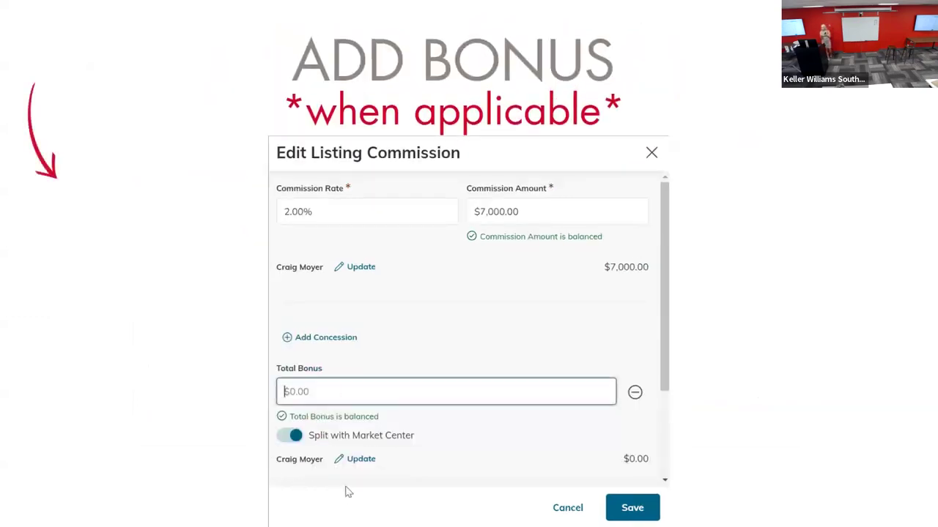
text(200)
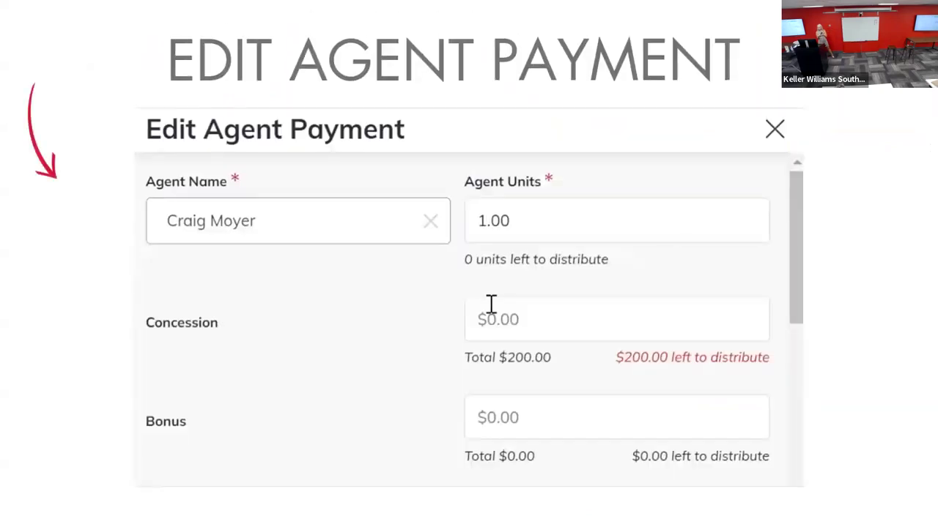
click(492, 224)
drag(527, 224, 477, 220)
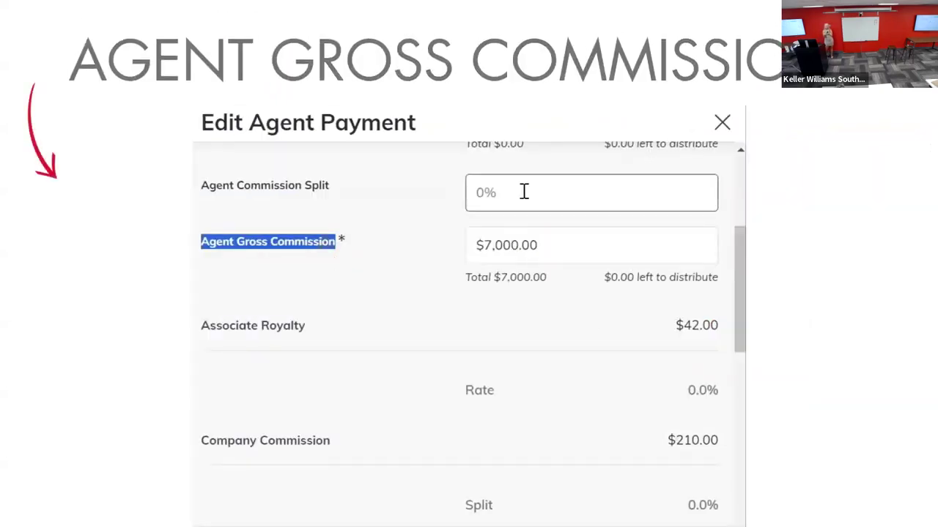
Step: Examine the agent commission split and the outside referral amount left to distribute, and place the cursor in the outside referrals field
click(524, 192)
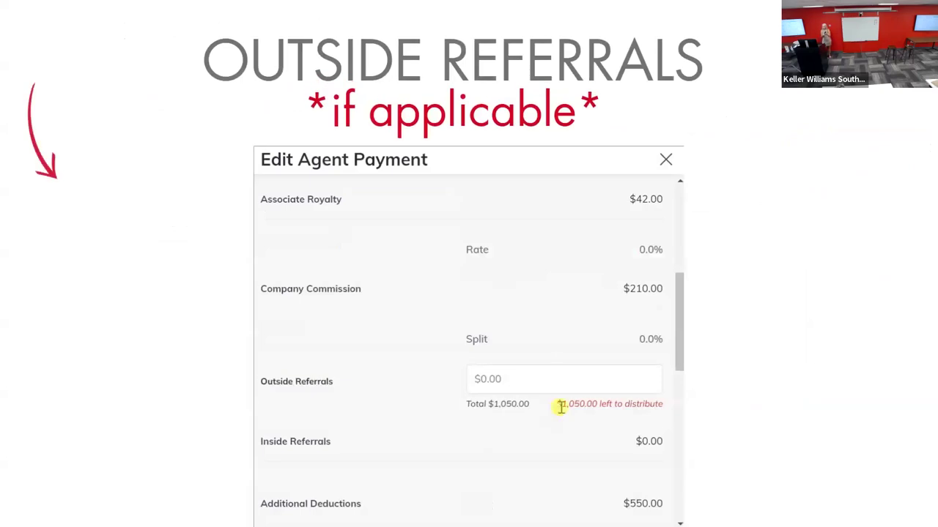
drag(560, 407, 665, 415)
click(567, 382)
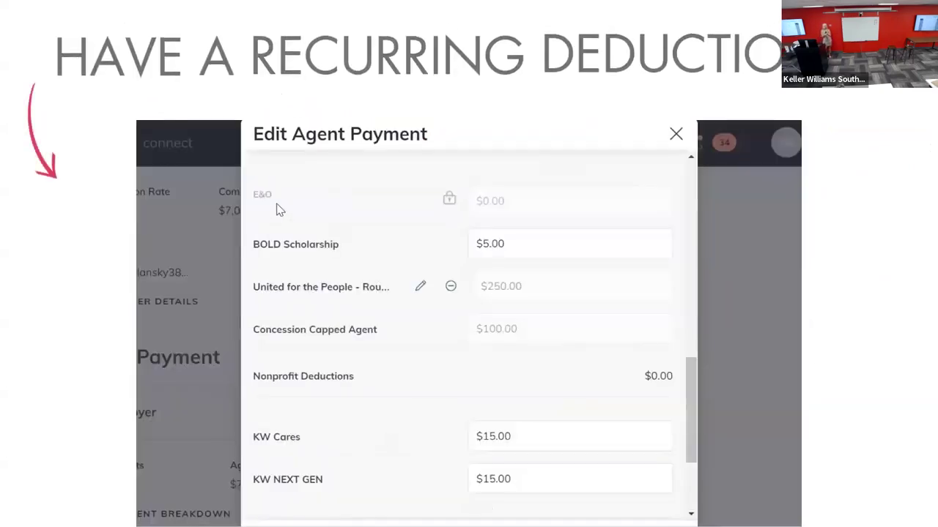
Step: Set the BOLD Scholarship deduction in the agent payment to $10.00
click(505, 253)
drag(512, 246, 446, 243)
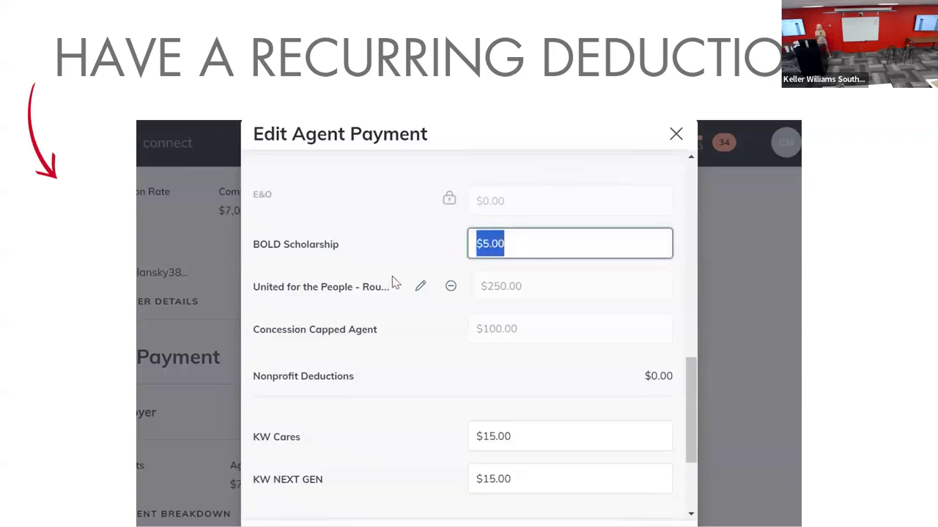
text(10)
click(432, 254)
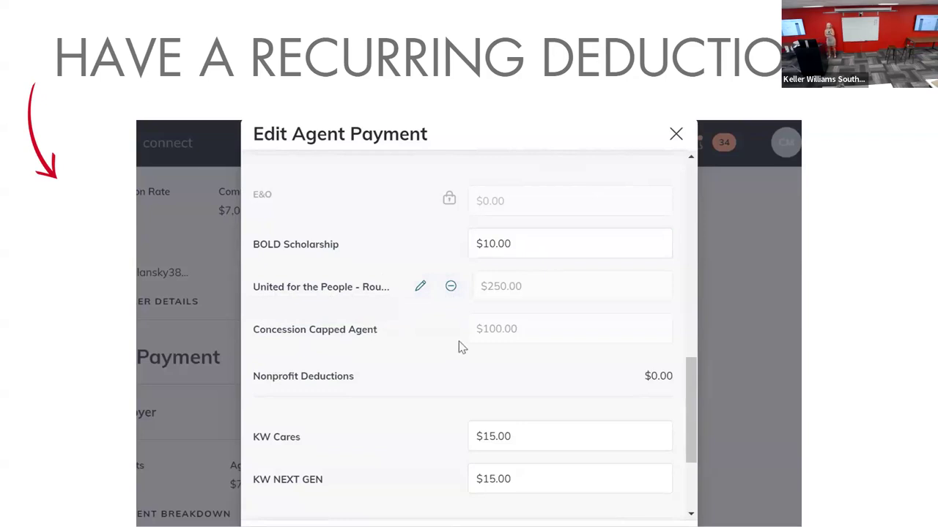
Step: Set the KW Cares nonprofit deduction in the agent payment to $20.00
scroll(378, 422, down, 3)
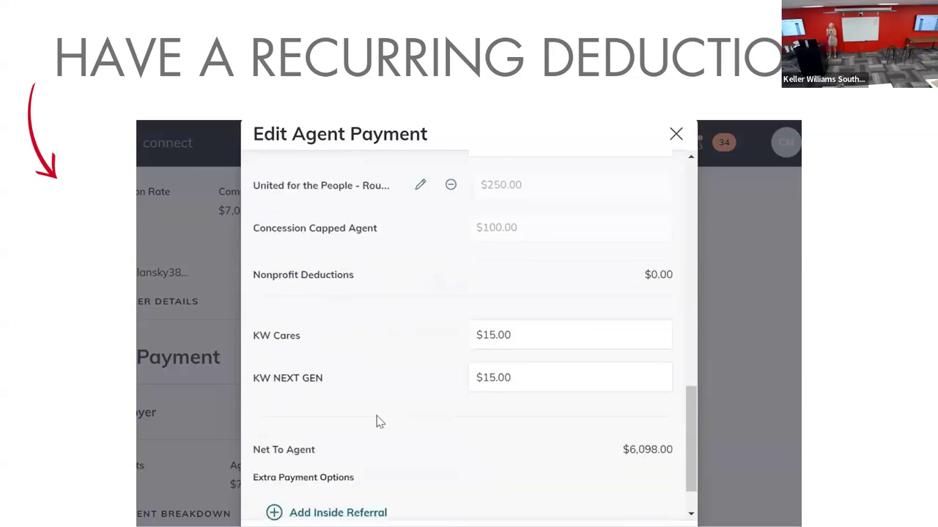
click(526, 309)
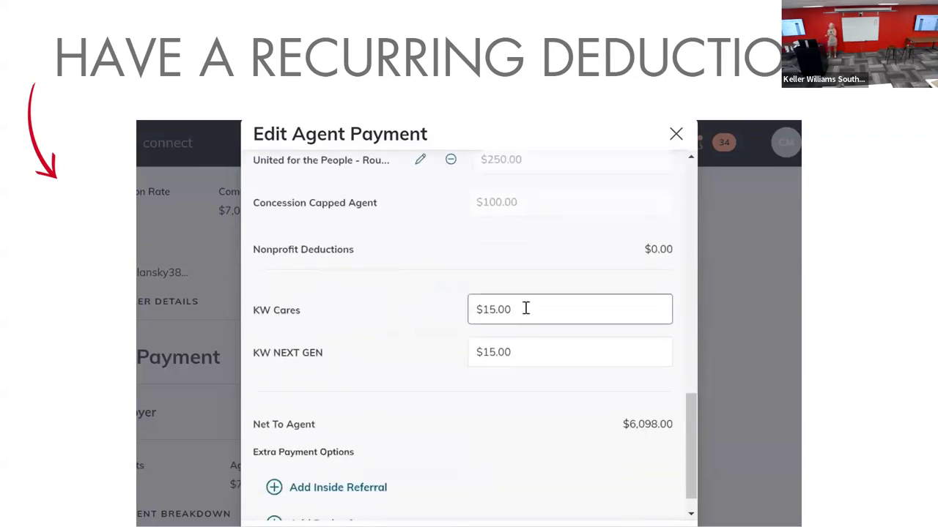
drag(525, 308, 440, 305)
text(2)
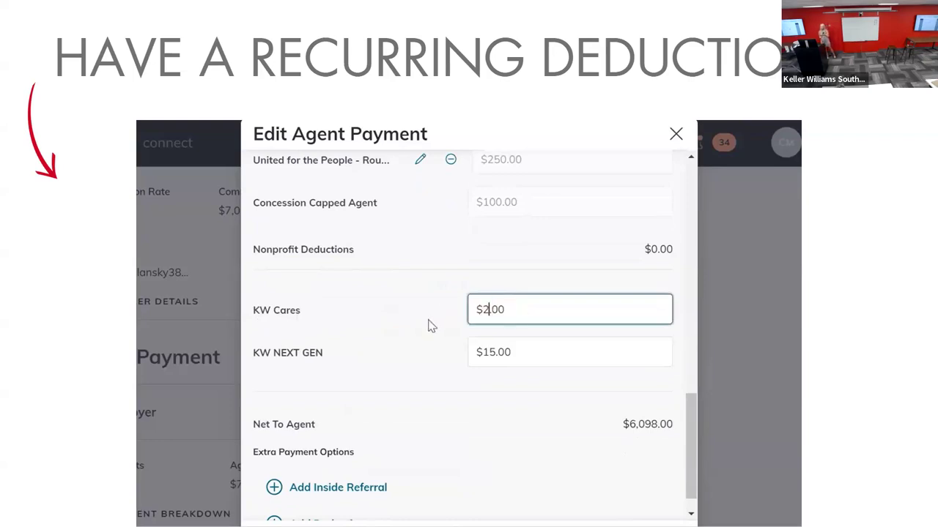
click(370, 374)
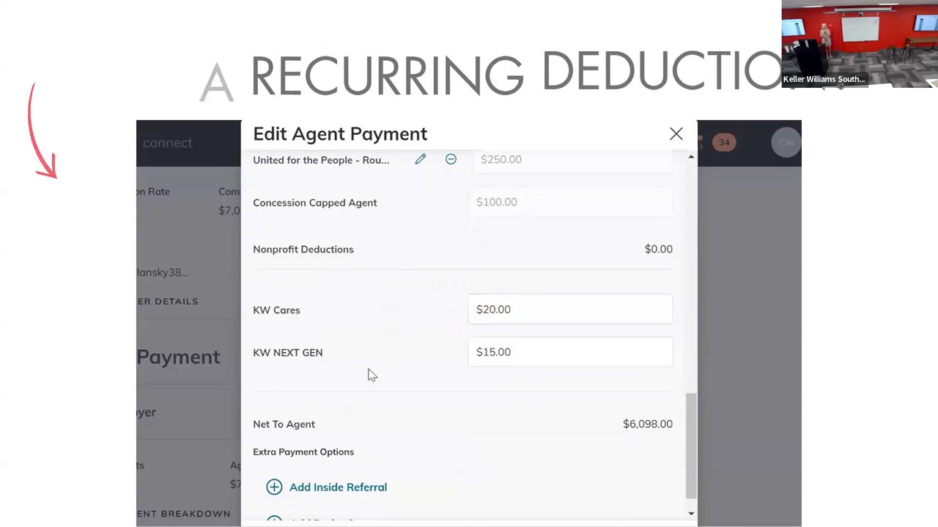
Step: Review the listing commission, outside referral, co-broker payment, payment summary and notes to the market center
scroll(469, 369, up, 5)
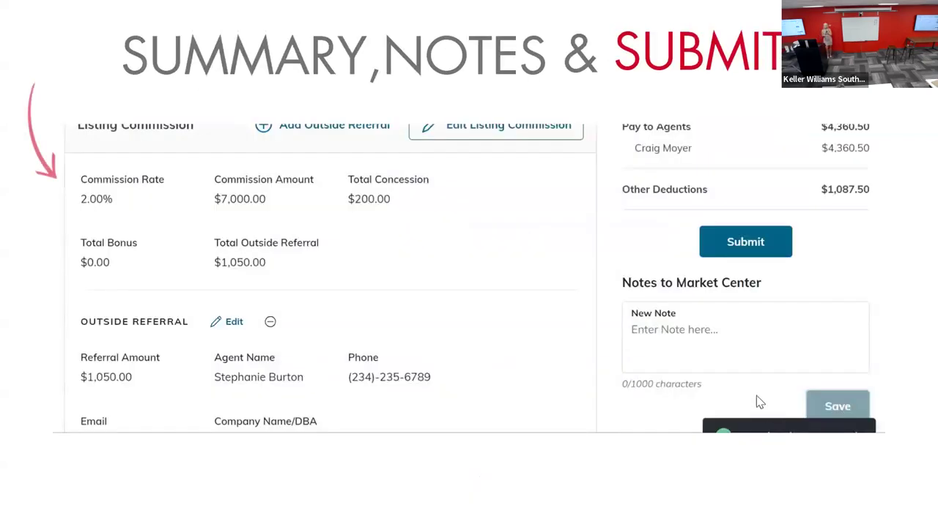
scroll(753, 388, down, 2)
scroll(754, 388, down, 1)
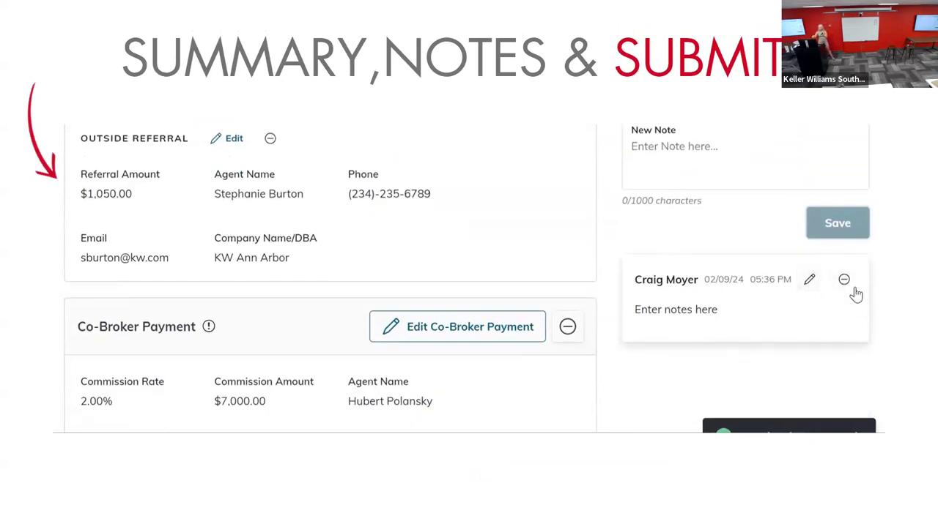
scroll(746, 319, up, 4)
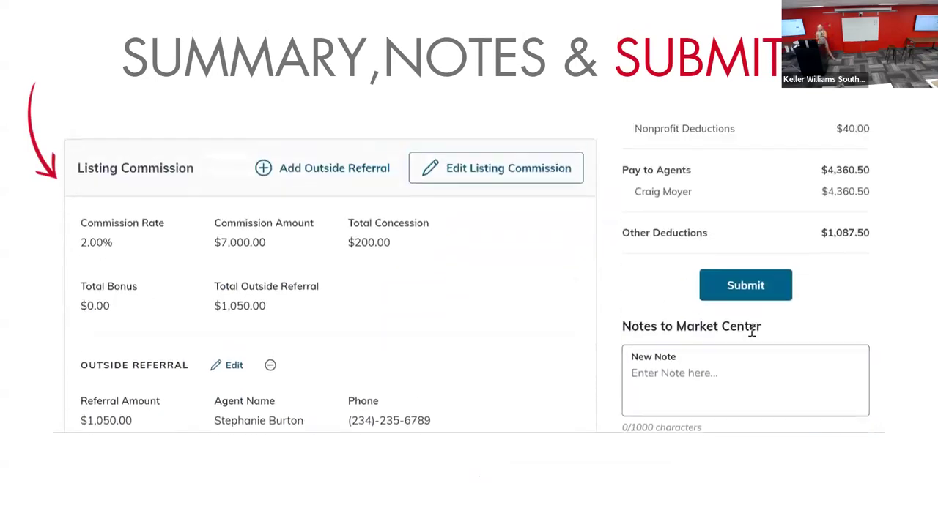